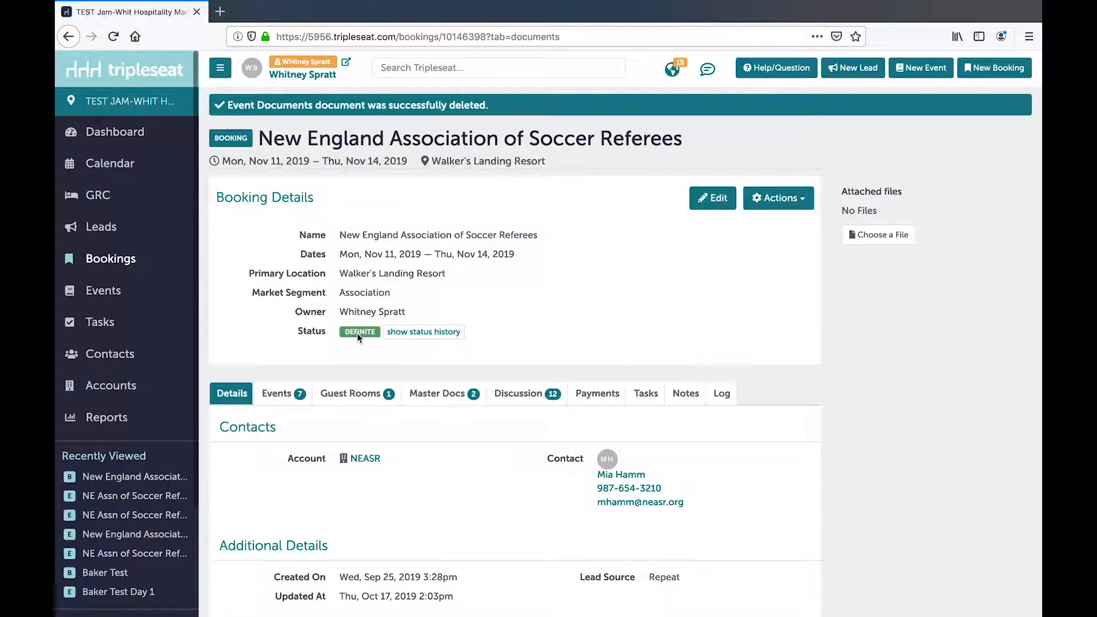
# - Create a new Event Documents document for this booking that includes all the Tue, Nov 12, 2019 events
pyautogui.click(432, 394)
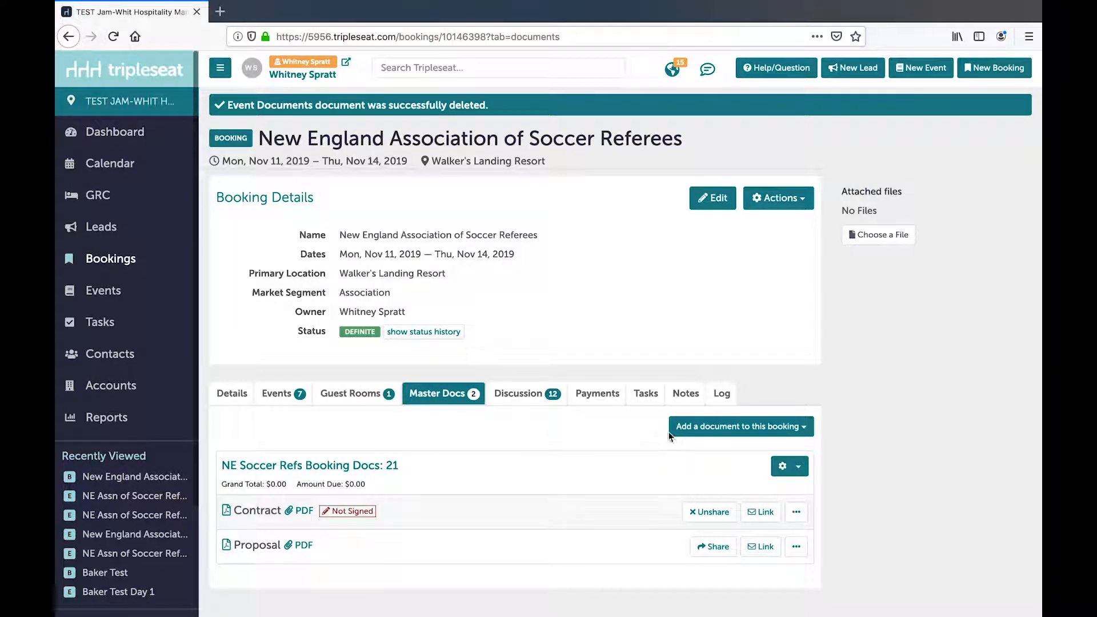
pyautogui.click(715, 433)
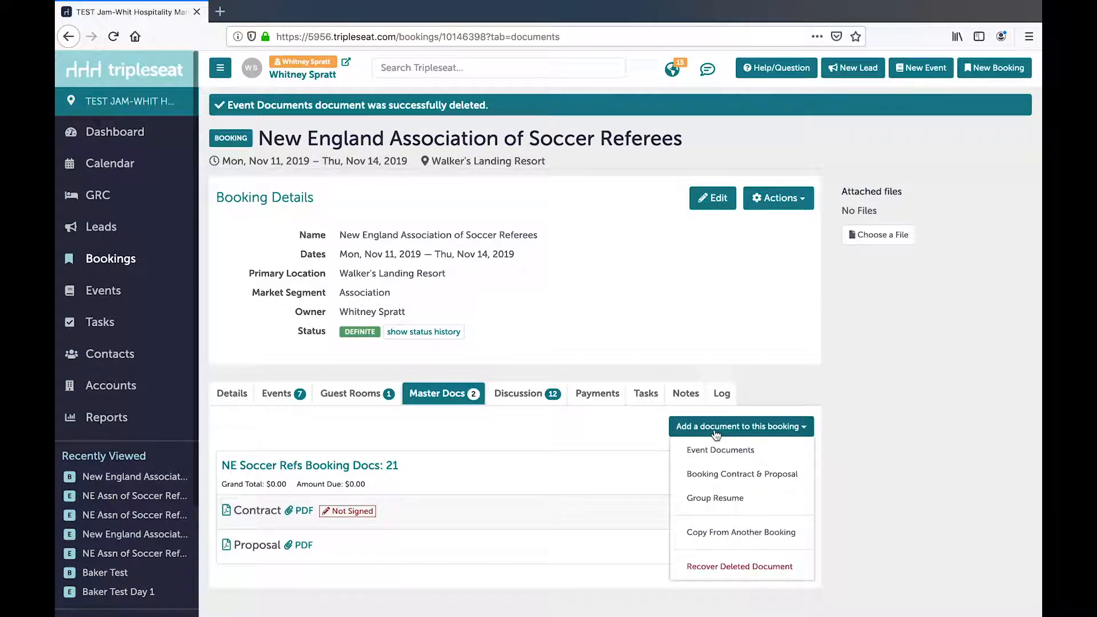
pyautogui.click(762, 454)
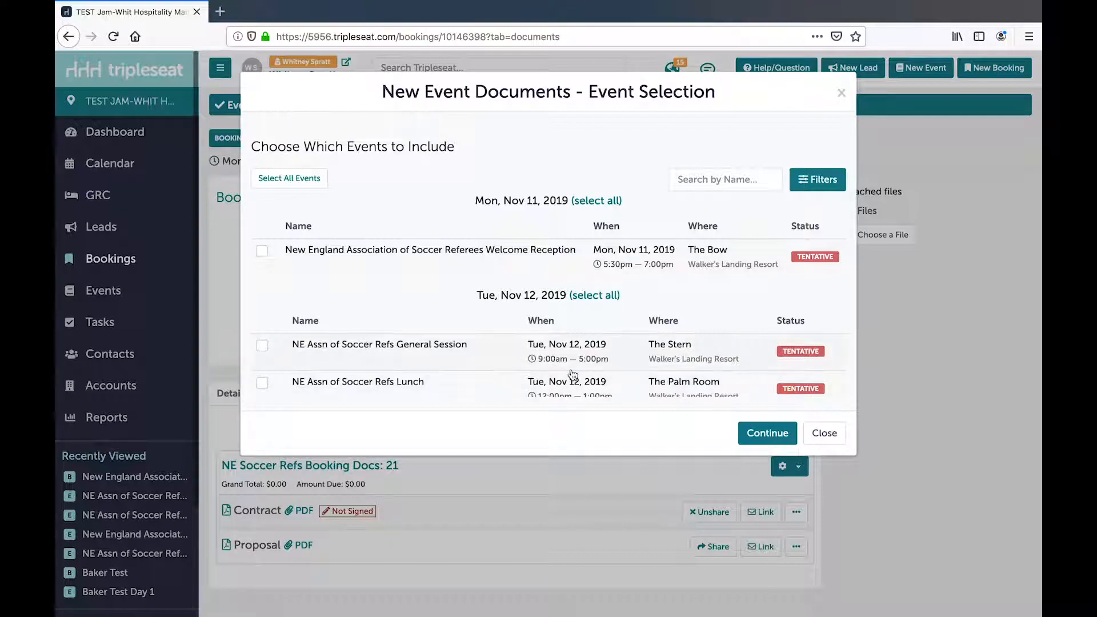
pyautogui.scroll(-3, 572, 374)
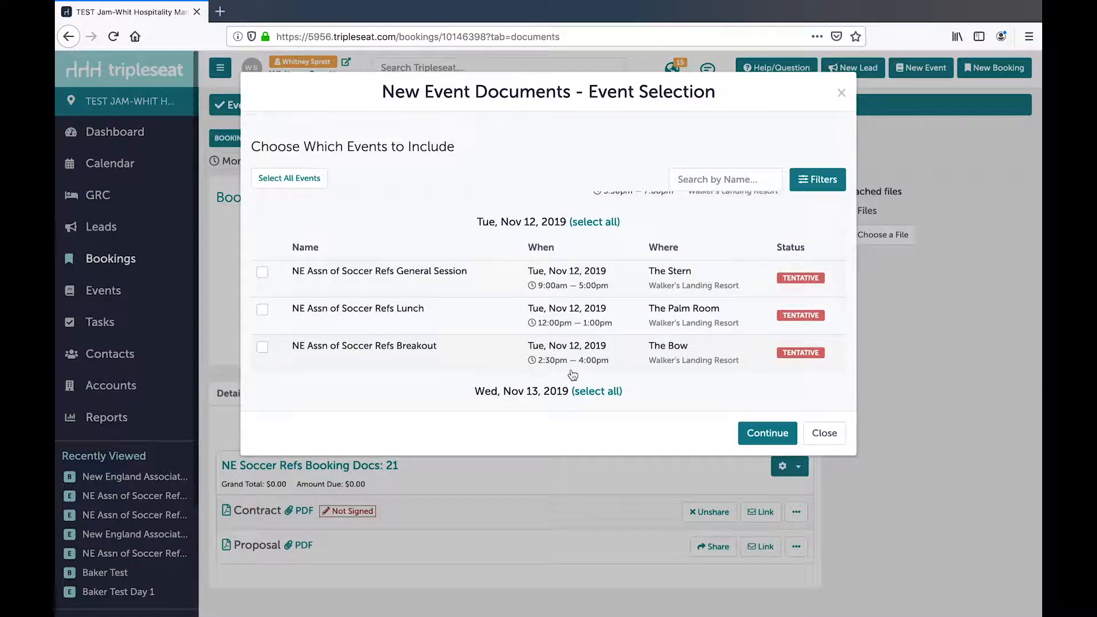
pyautogui.click(268, 277)
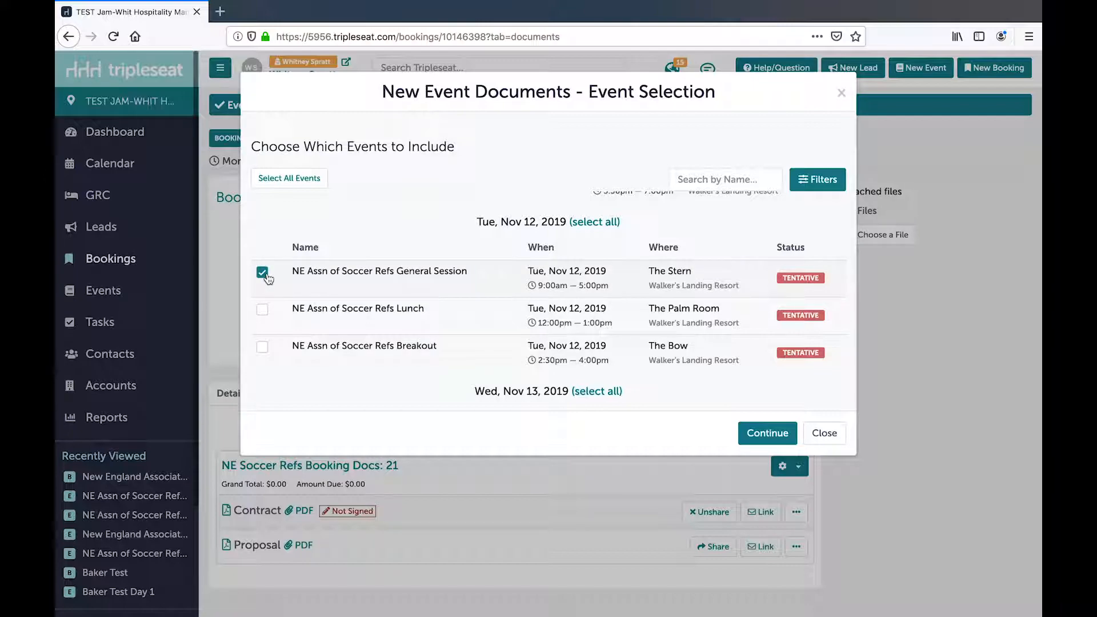
pyautogui.click(592, 225)
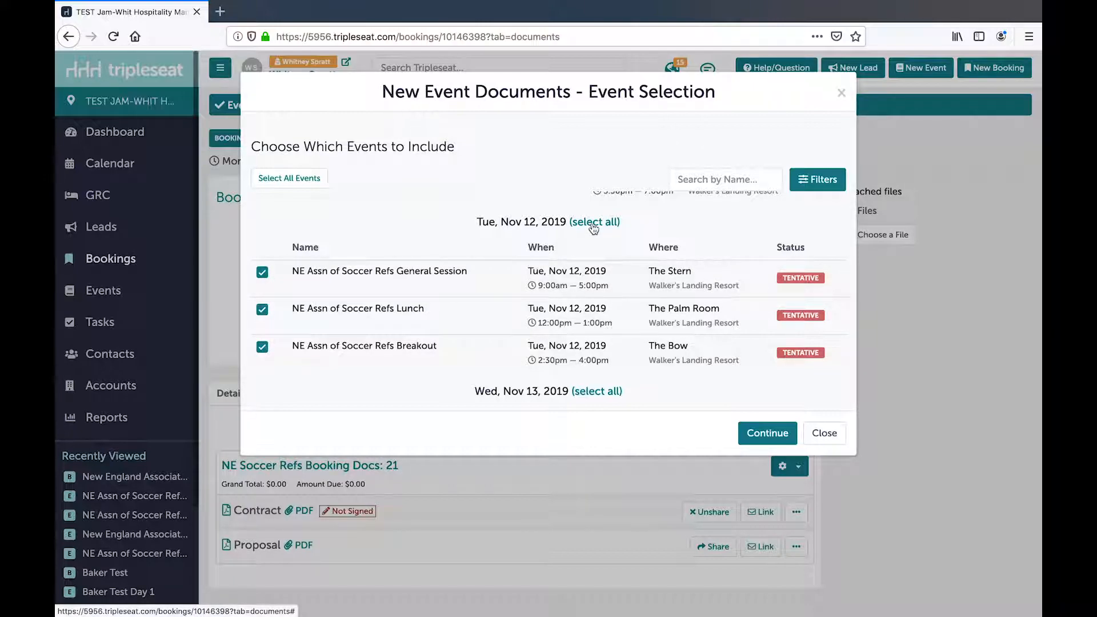
pyautogui.click(763, 436)
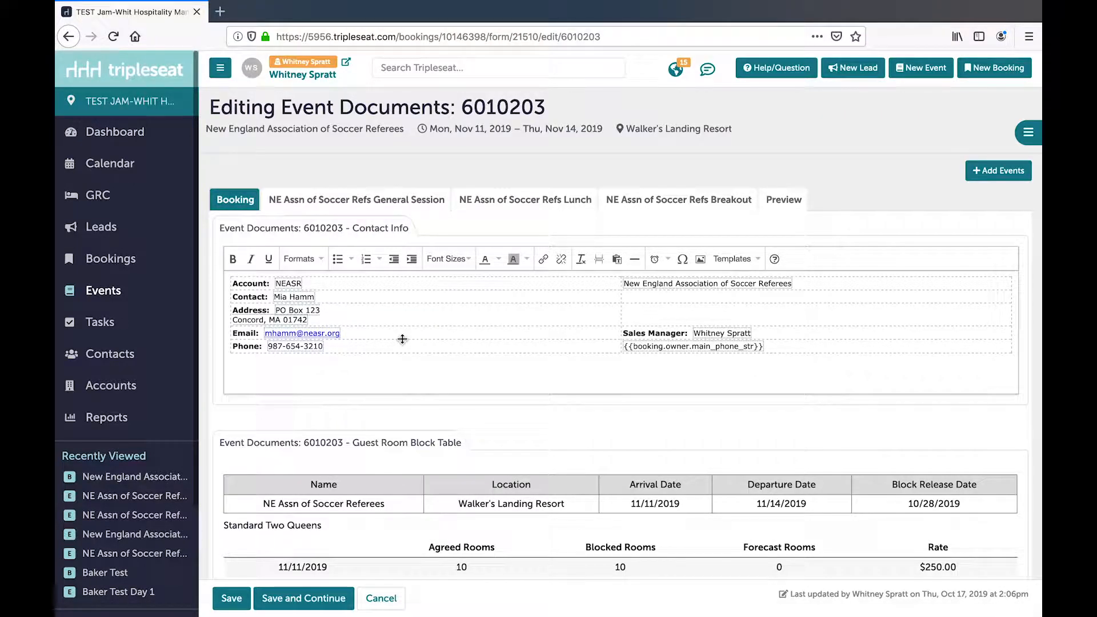
# - Review the document's Booking section, from the contact info and guest room block table to the events table, notes and billing
pyautogui.scroll(-5, 402, 339)
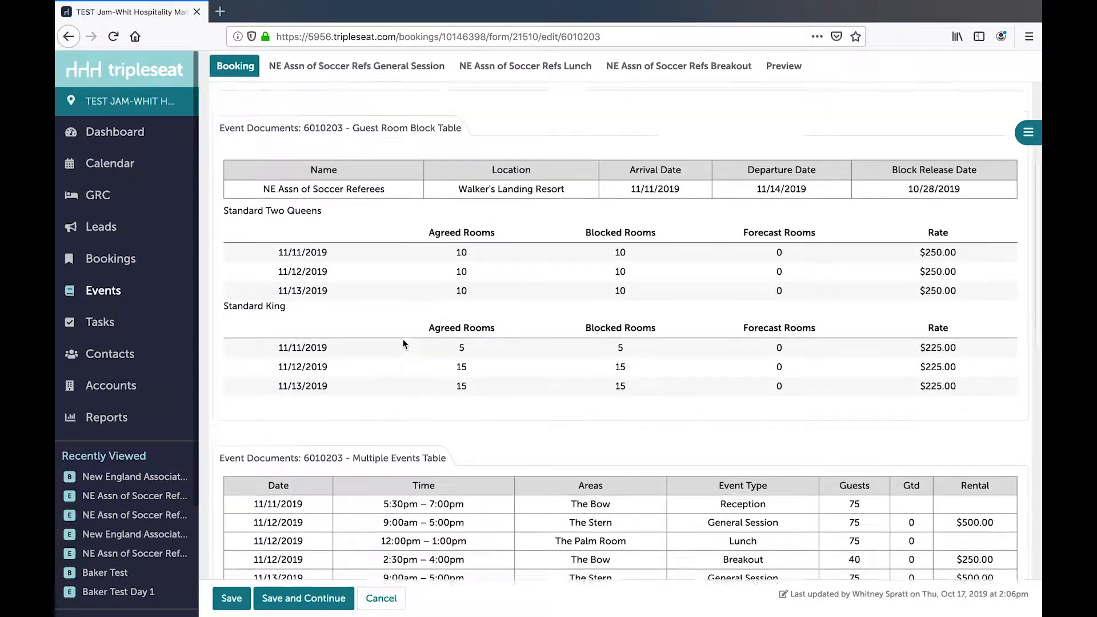
pyautogui.scroll(-4, 403, 343)
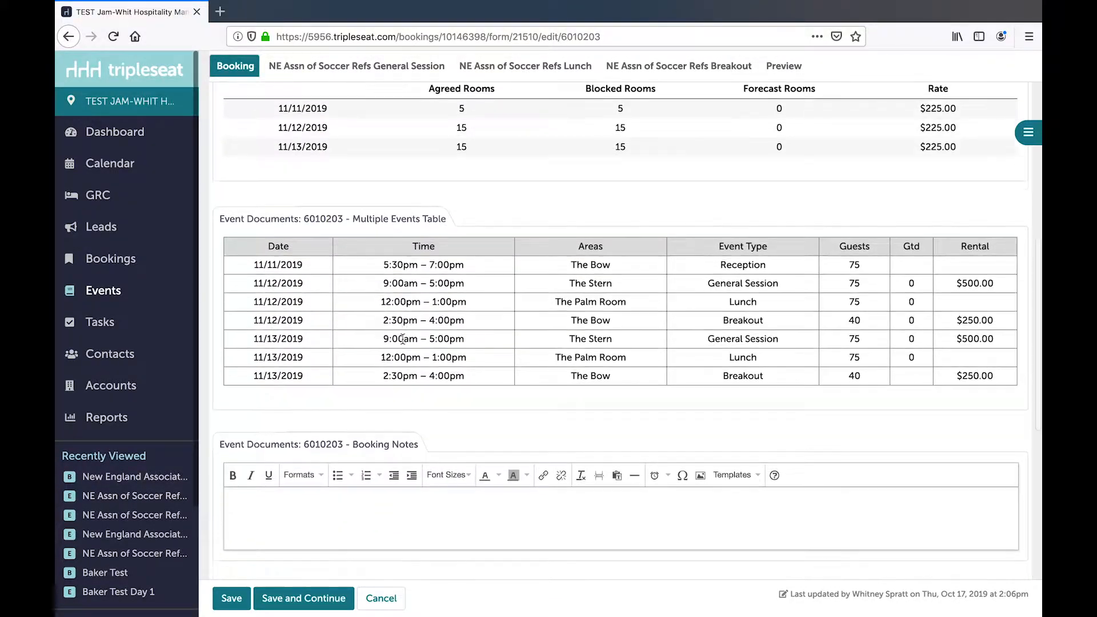
pyautogui.scroll(-2, 402, 339)
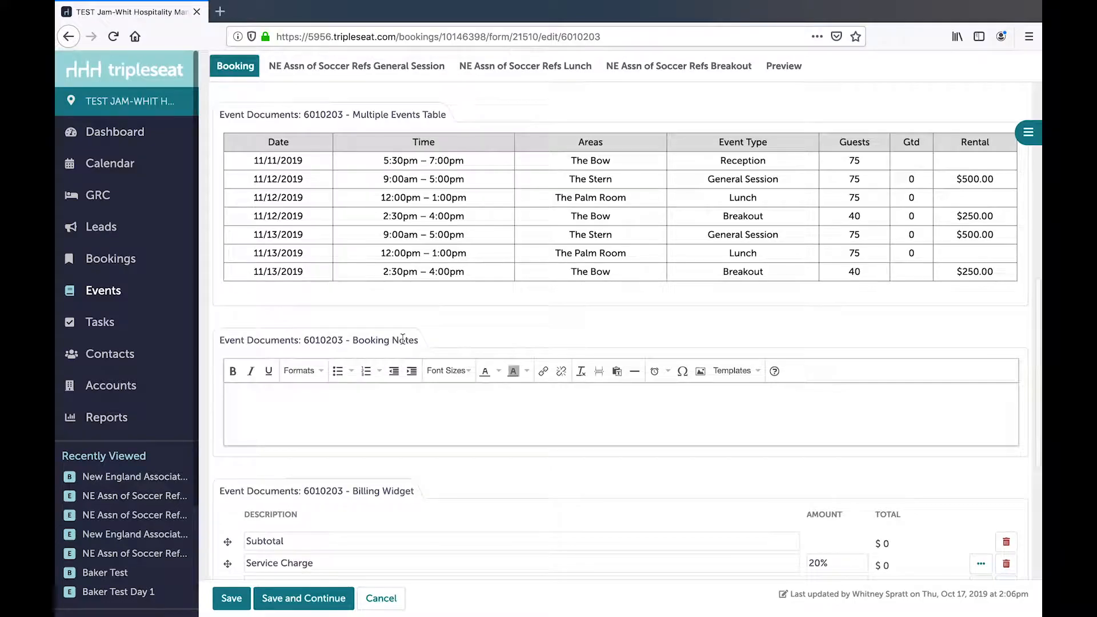
pyautogui.scroll(-3, 402, 339)
pyautogui.scroll(8, 402, 339)
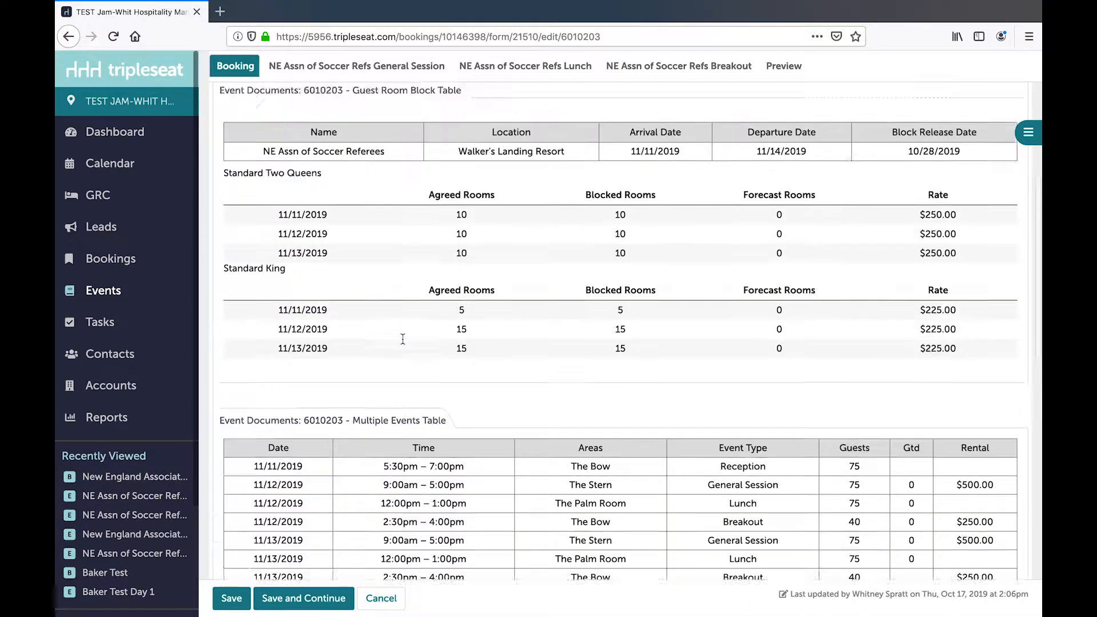
pyautogui.scroll(6, 403, 339)
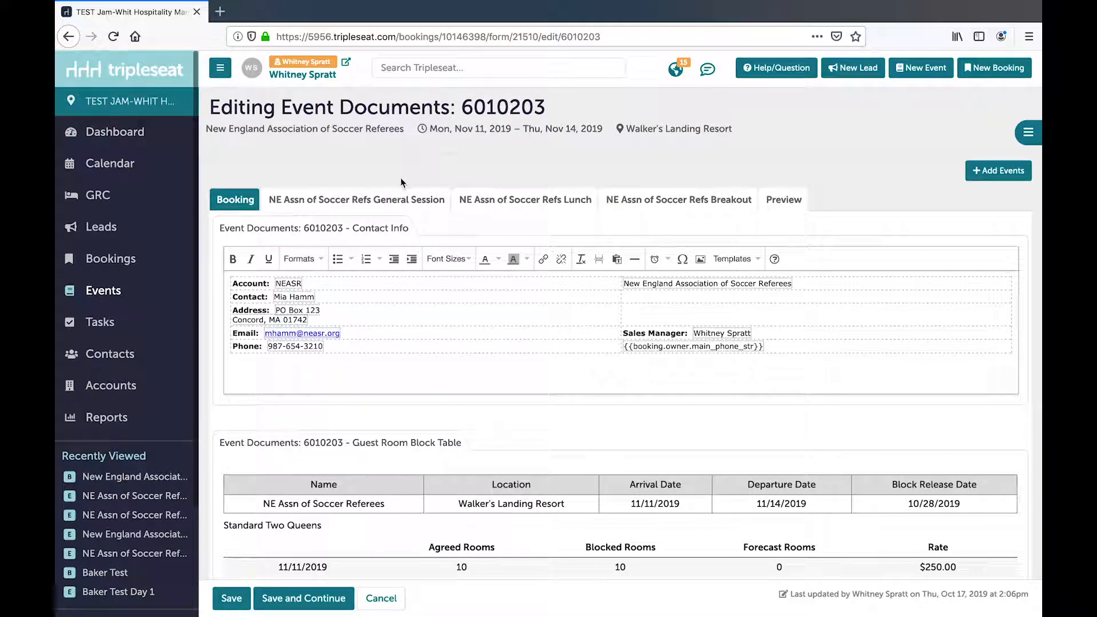
# - Enter "8am contact arrives" and "8:45 am guests arrive" as separate lines in the General Session's Timeline
pyautogui.click(396, 198)
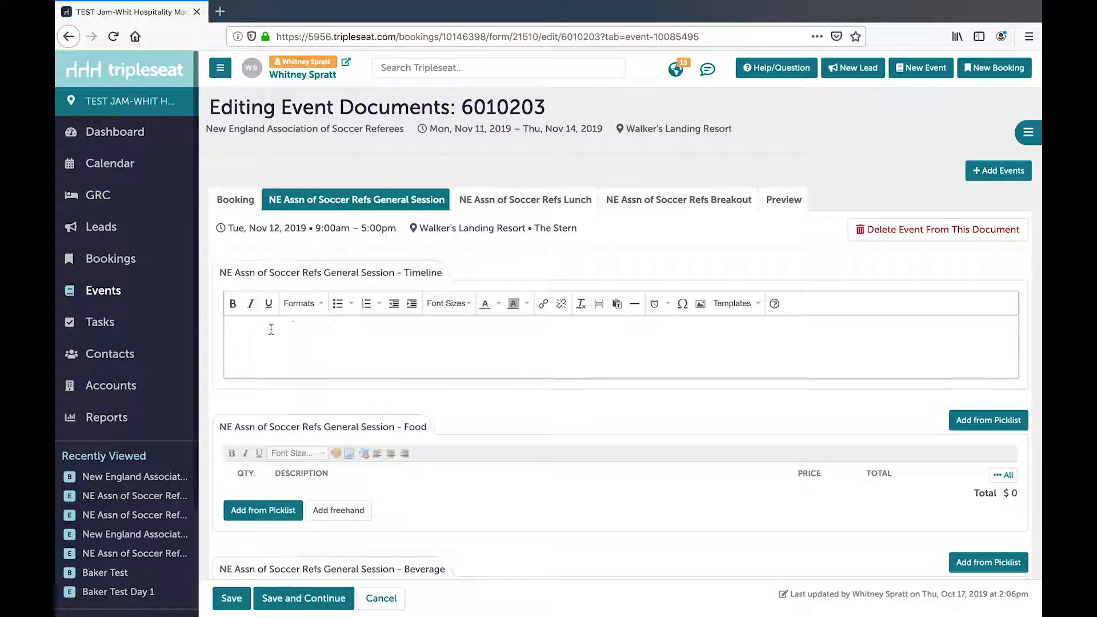
pyautogui.write('8am contact arrives')
pyautogui.press('Return')
pyautogui.write('8:45 ')
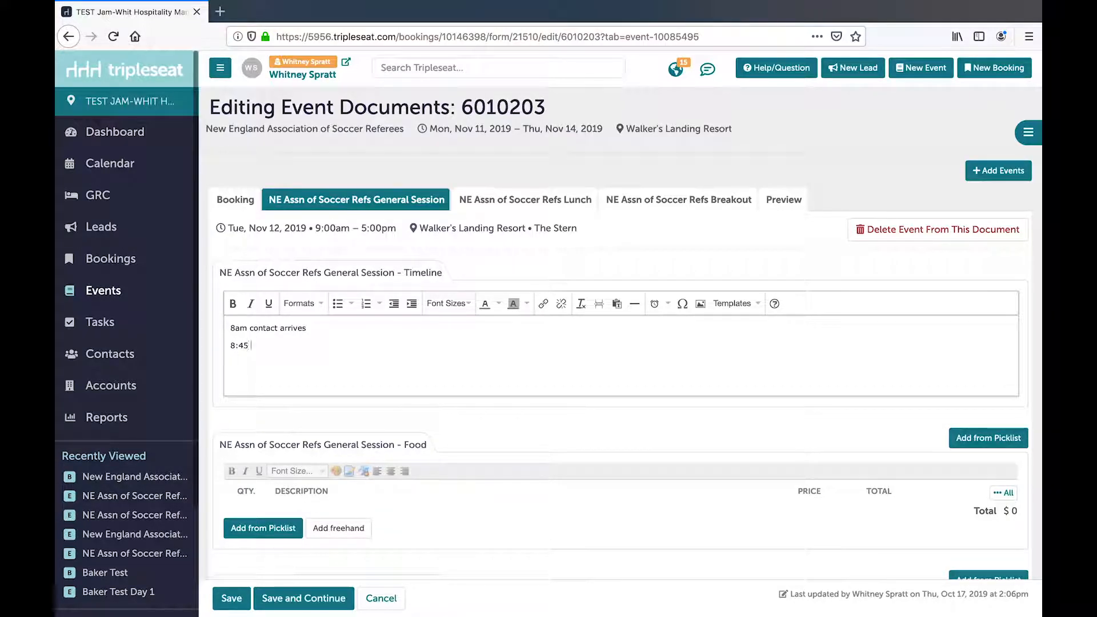
pyautogui.write('am guests arrive')
# - Add the Breakfast heading and Continental 1 to the General Session's Food section, with a quantity of 75 for Continental 1
pyautogui.scroll(-2, 324, 374)
pyautogui.scroll(-2, 325, 374)
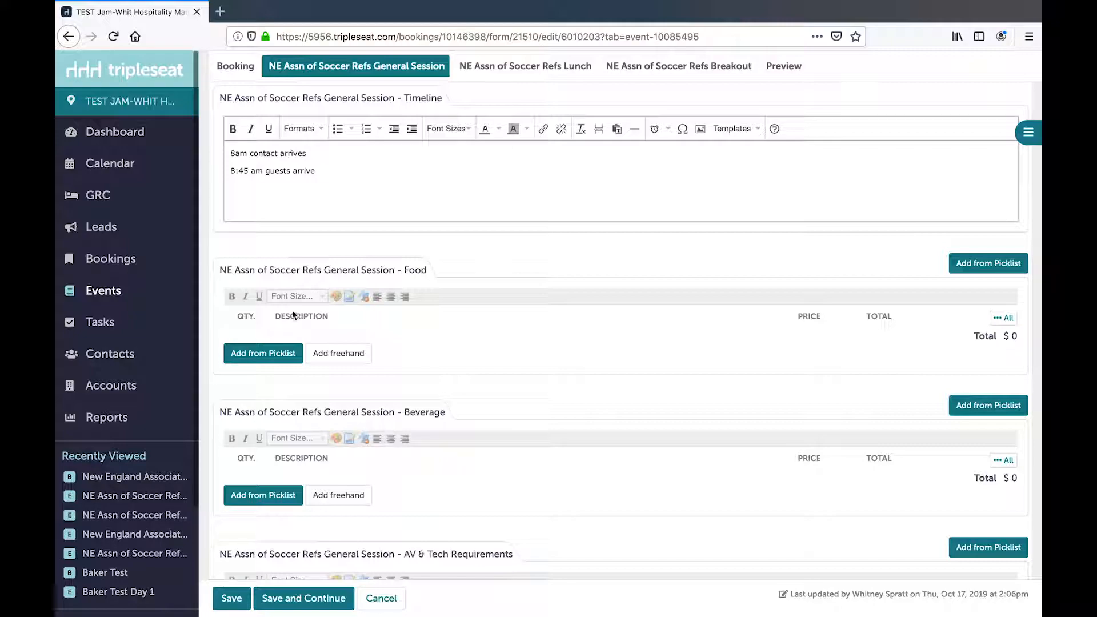
pyautogui.click(276, 359)
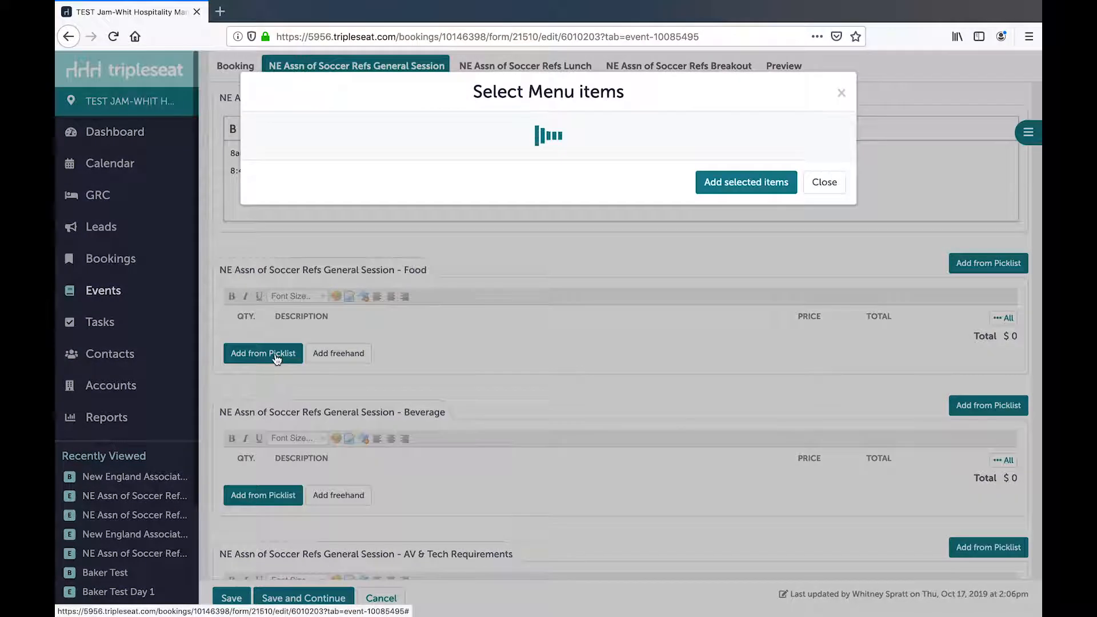
pyautogui.click(257, 162)
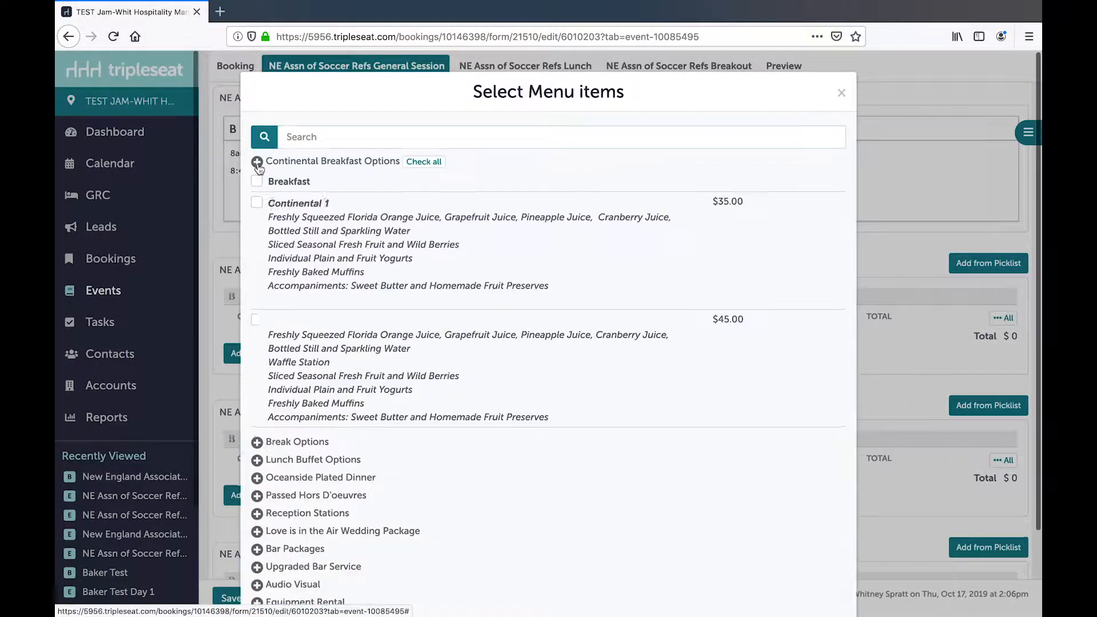
pyautogui.click(257, 181)
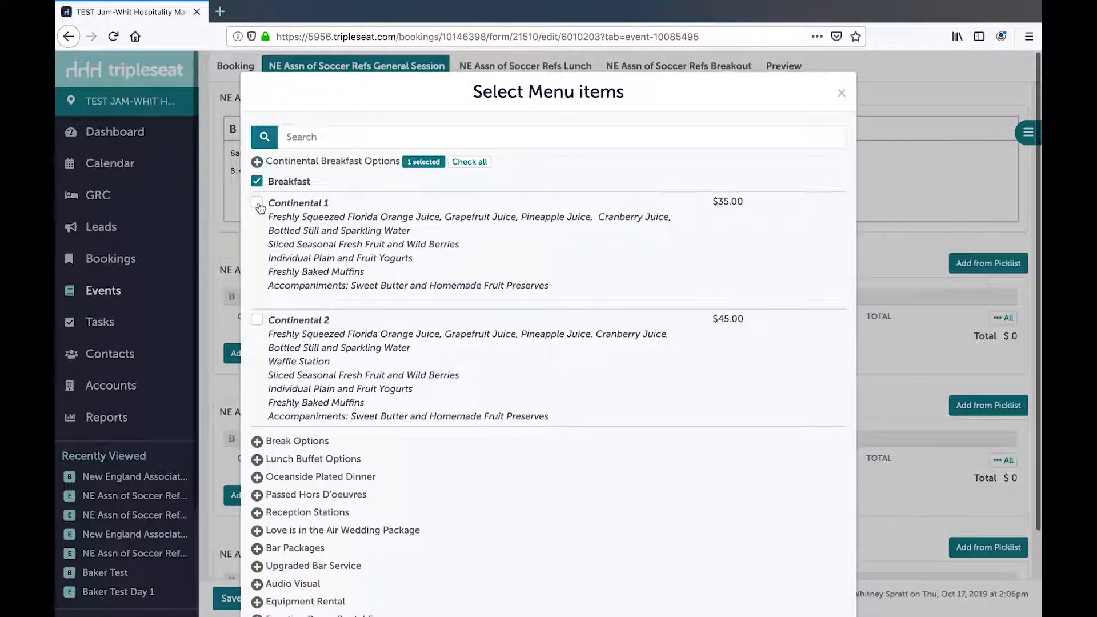
pyautogui.click(258, 205)
pyautogui.scroll(-3, 495, 441)
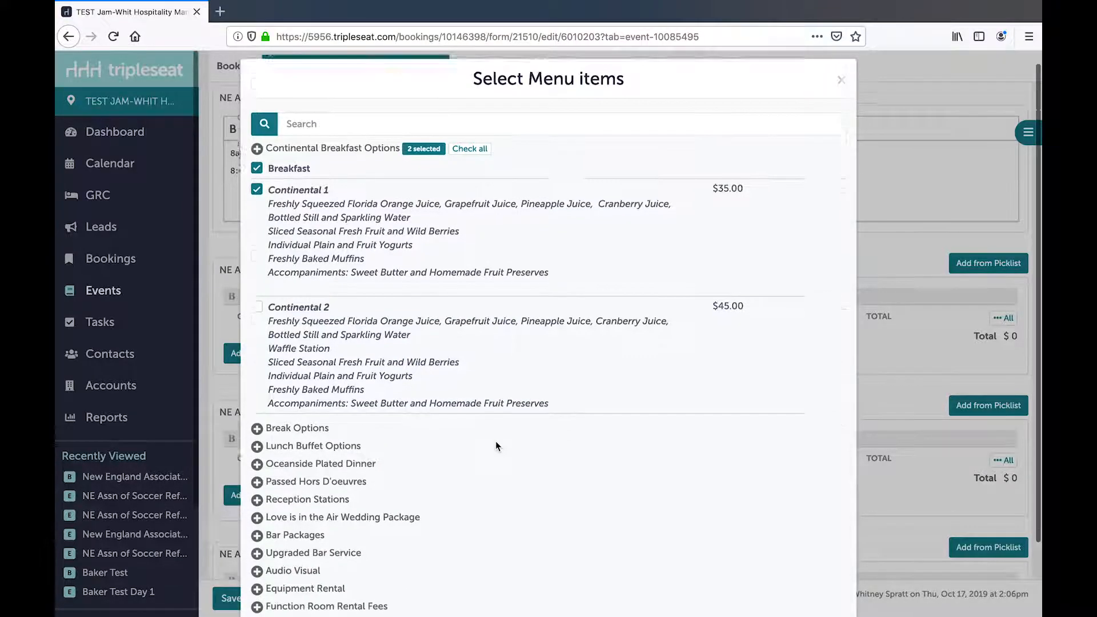
pyautogui.click(736, 572)
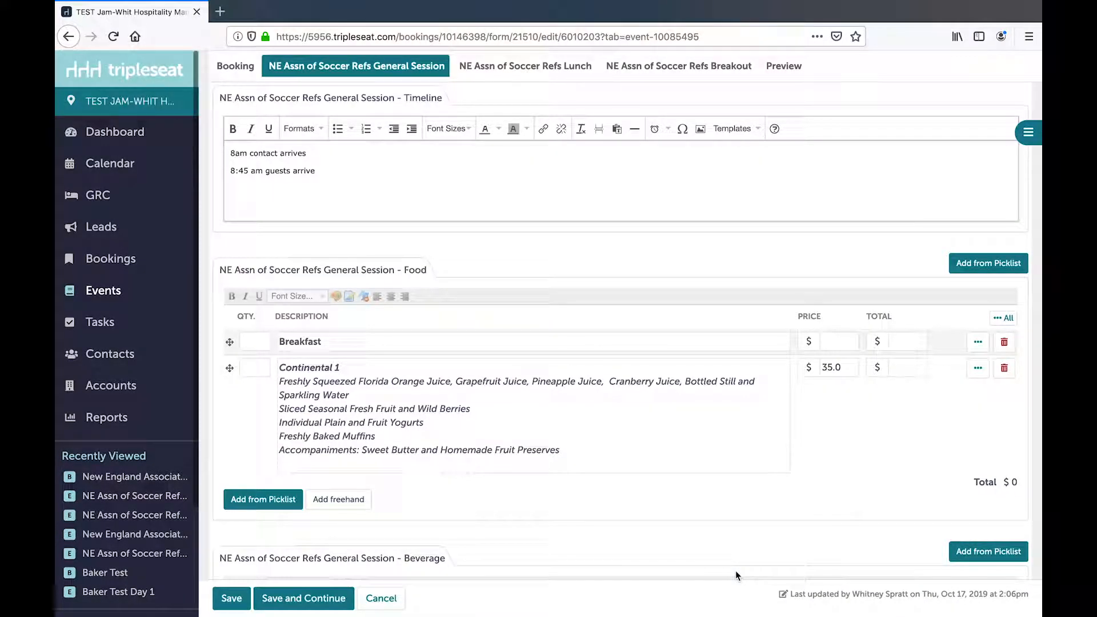
pyautogui.click(261, 370)
pyautogui.write('75')
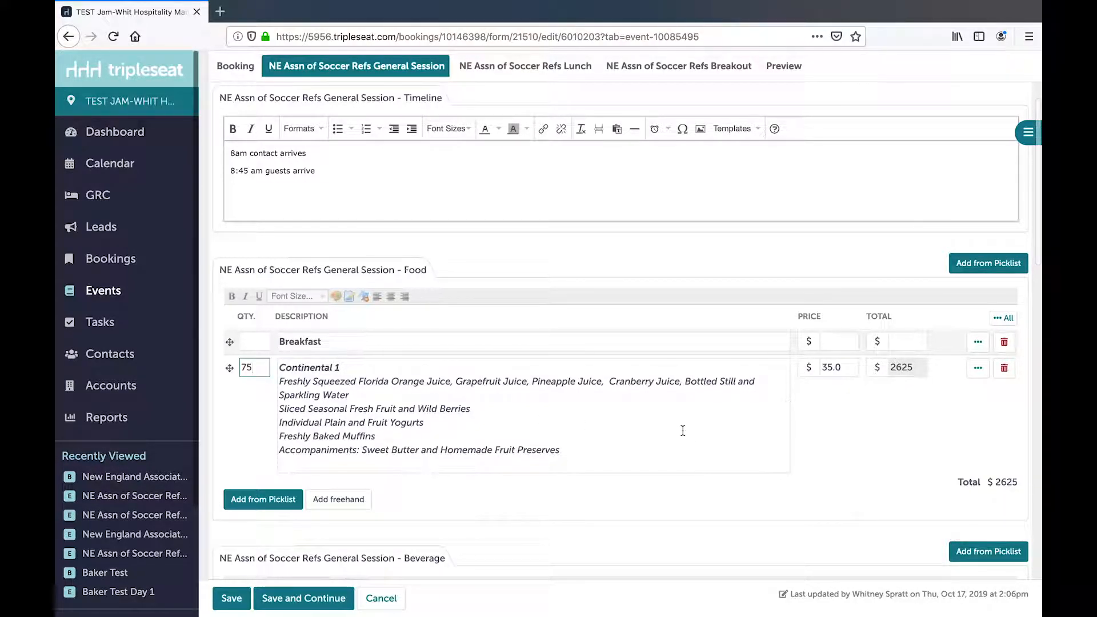
# - Fill in a freehand item for the General Session's Beverage section: quantity 10, description "Gallons of Coffee", price $40
pyautogui.scroll(-3, 683, 430)
pyautogui.scroll(-2, 683, 430)
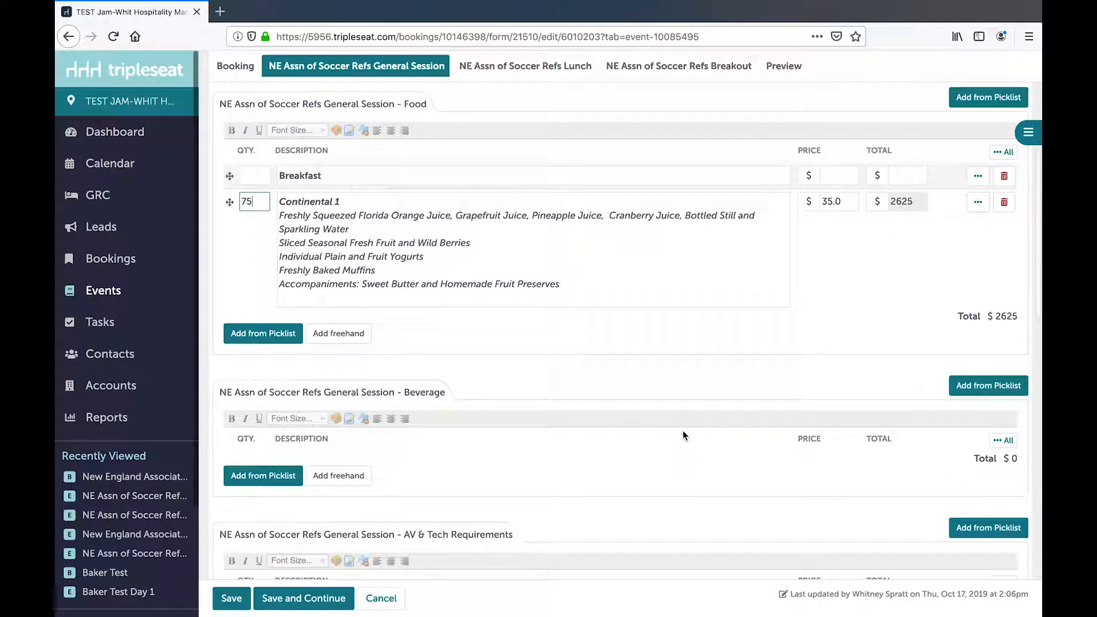
pyautogui.click(338, 477)
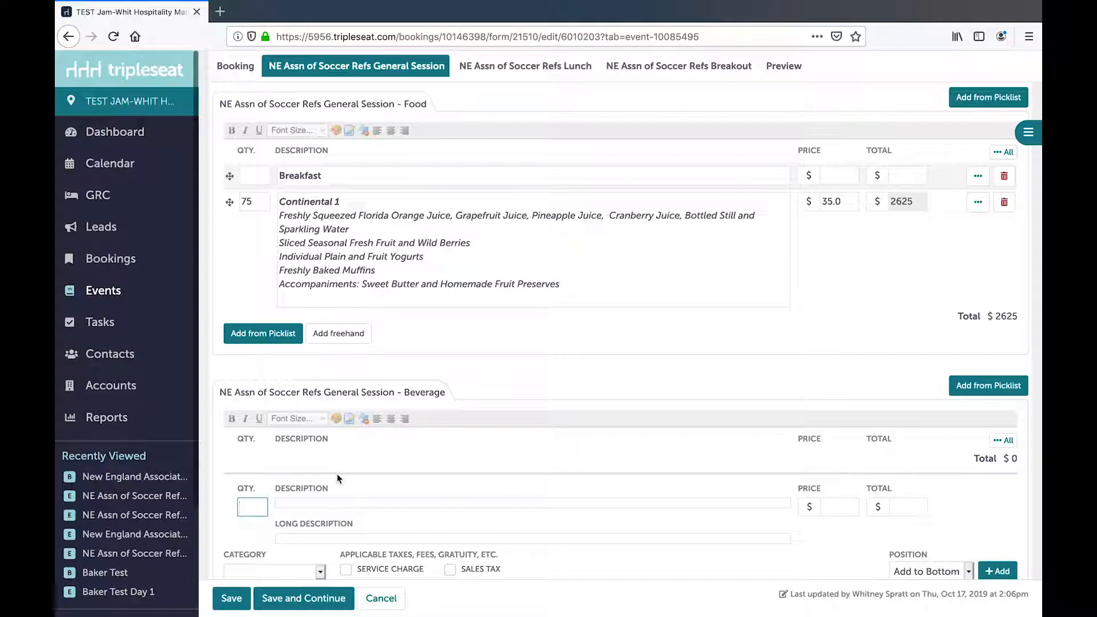
pyautogui.write('10')
pyautogui.click(313, 505)
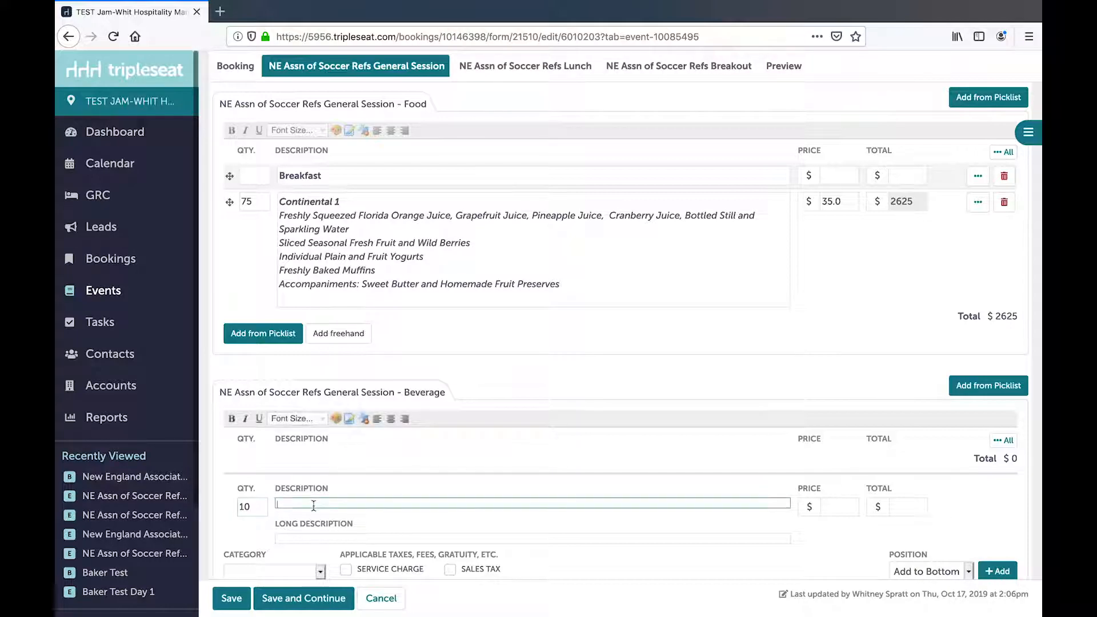
pyautogui.write('GAl')
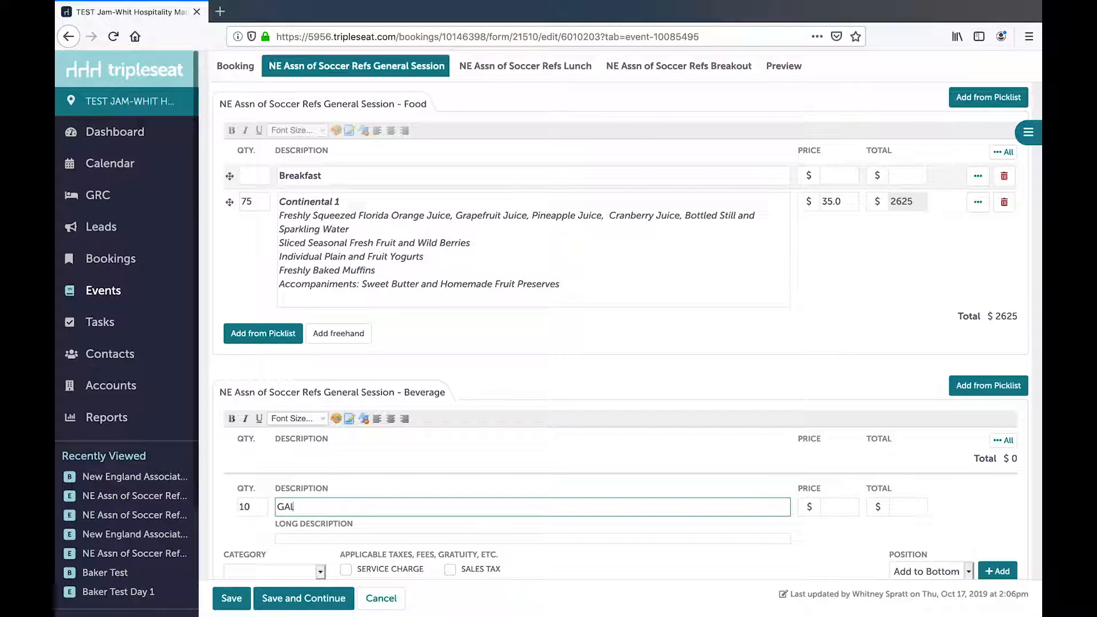
pyautogui.write('llons of Coffee')
pyautogui.click(838, 508)
pyautogui.write('40')
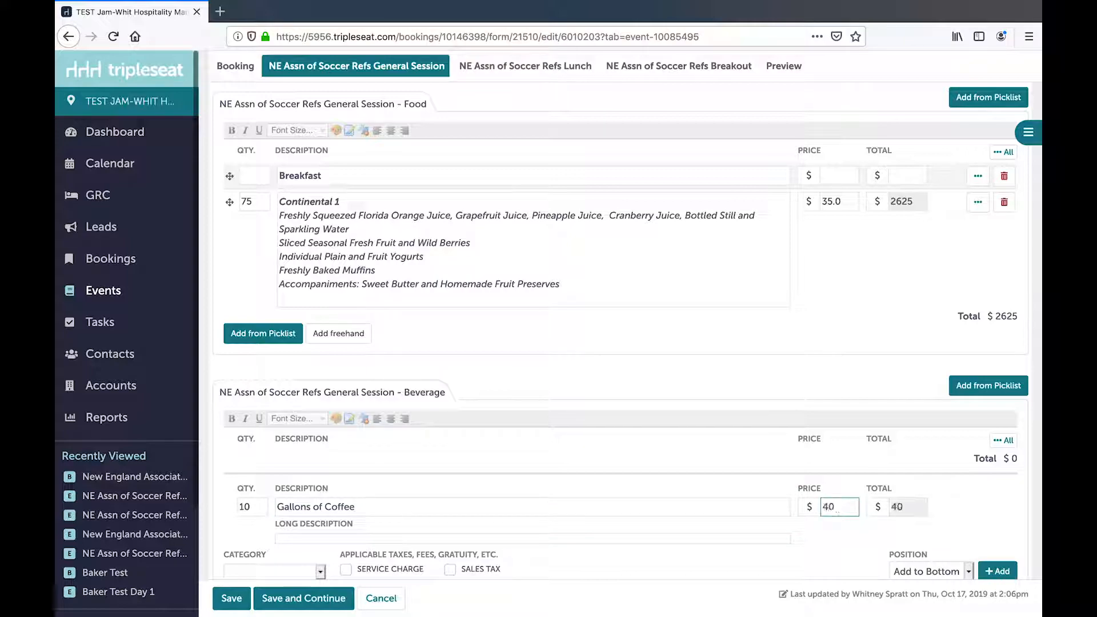
# - Categorize the coffee item as Beverage and add it to the Beverage section
pyautogui.scroll(-3, 628, 333)
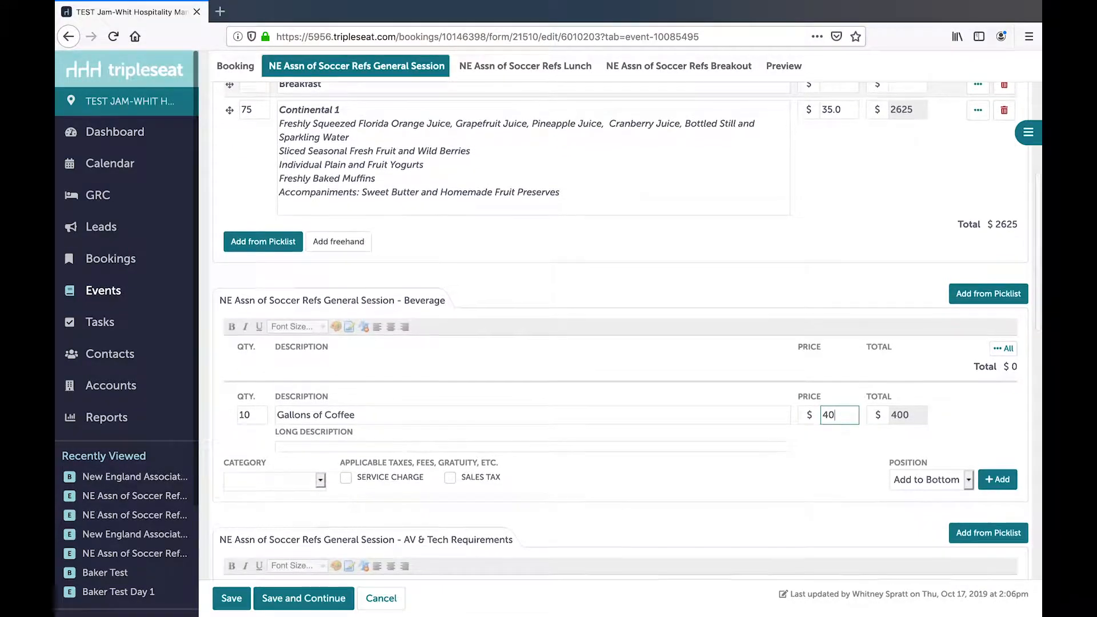
pyautogui.click(321, 476)
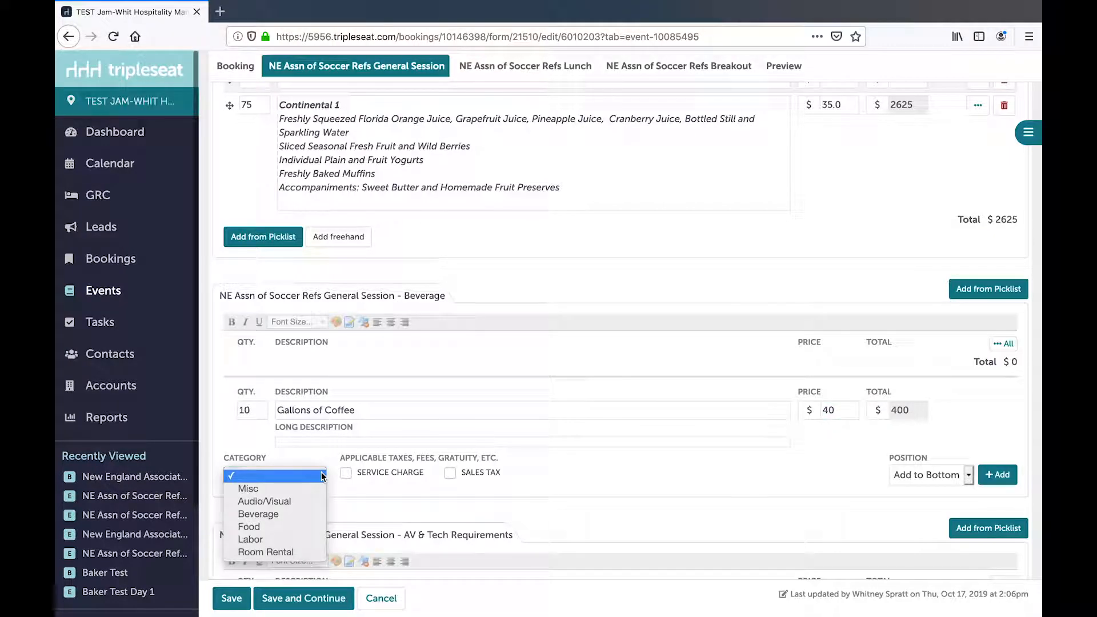
pyautogui.click(302, 515)
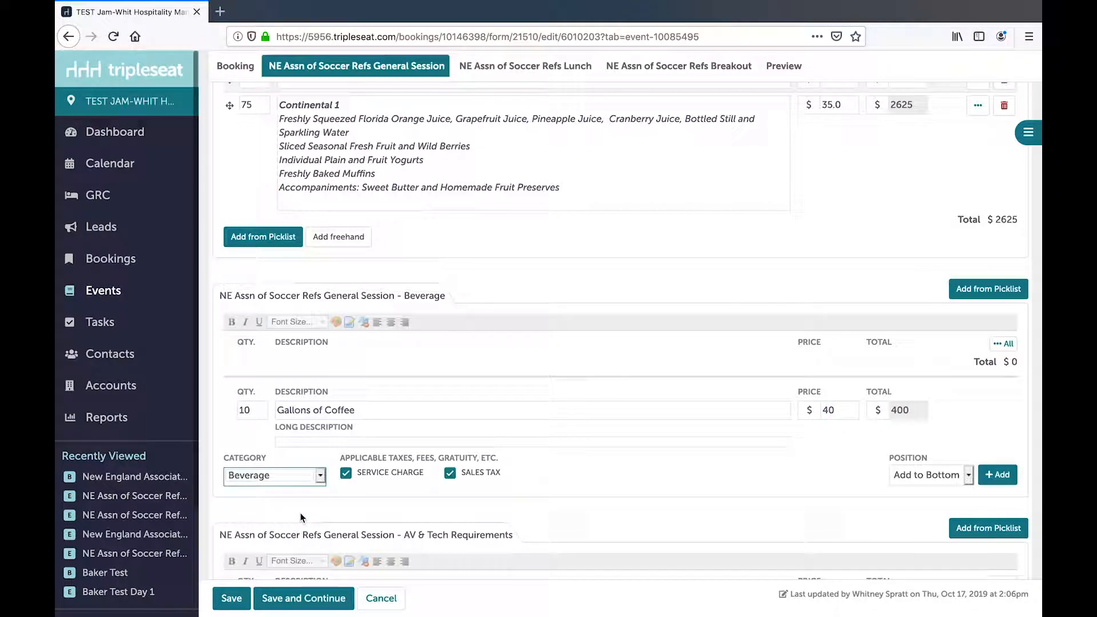
pyautogui.click(998, 475)
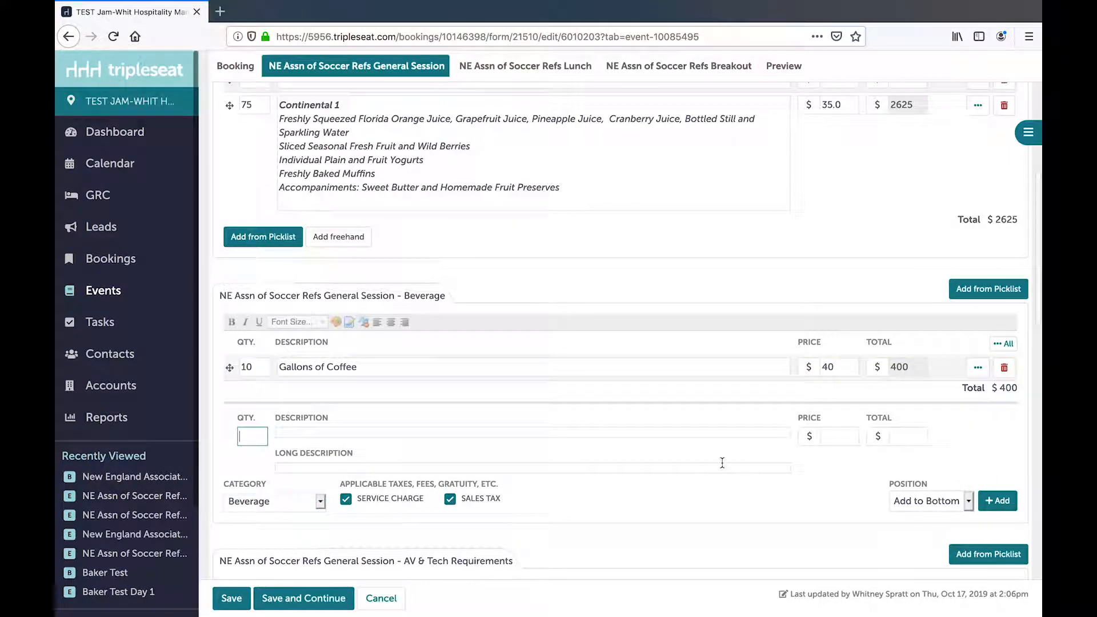
# - Add the Audio Visual heading, LCD Projector and 8x10 Projector Screen from the picklist to the General Session's AV & Tech Requirements
pyautogui.scroll(-3, 721, 462)
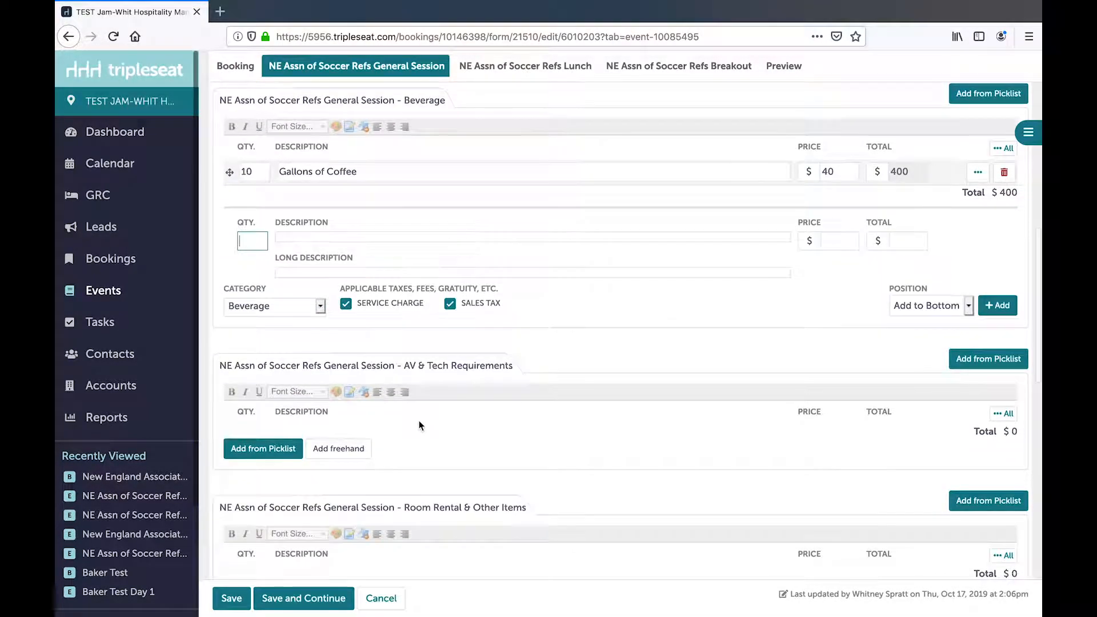
pyautogui.click(293, 448)
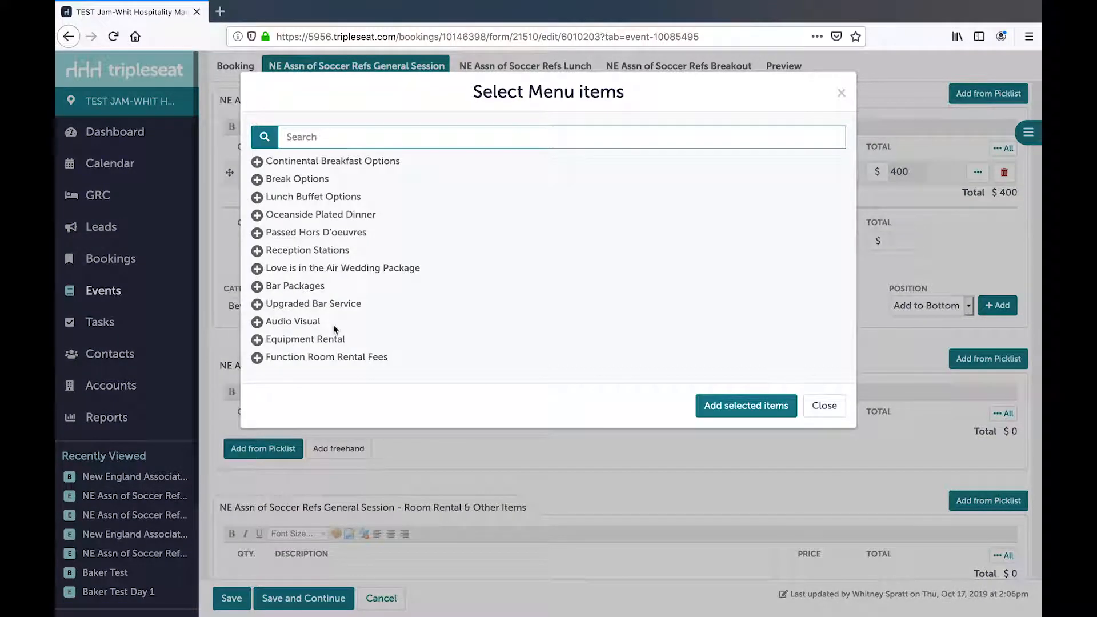
pyautogui.click(257, 323)
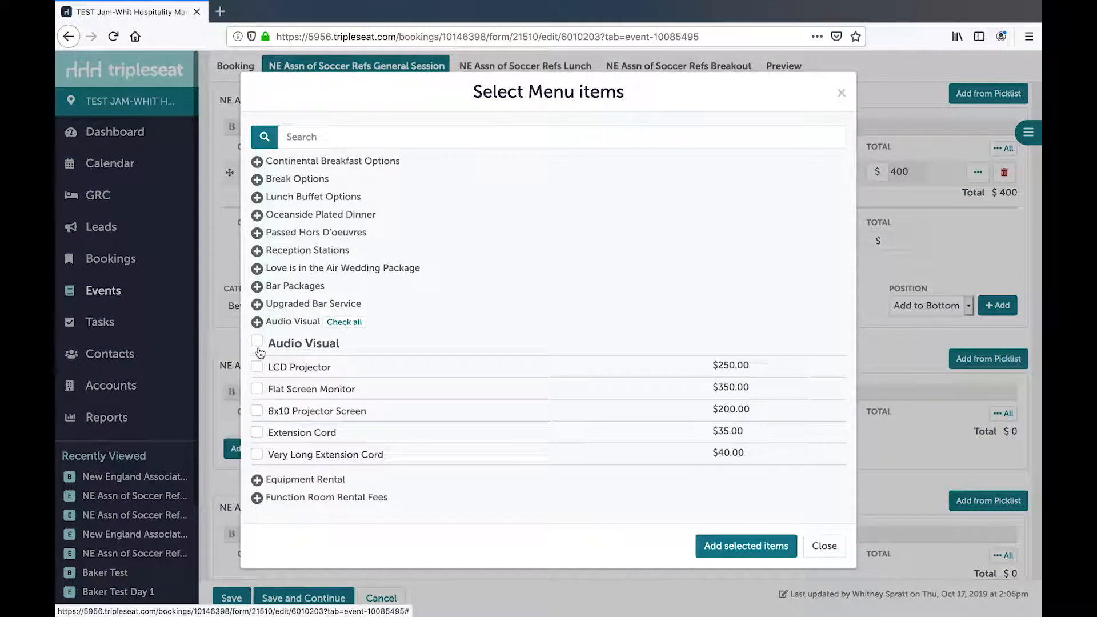
pyautogui.click(256, 341)
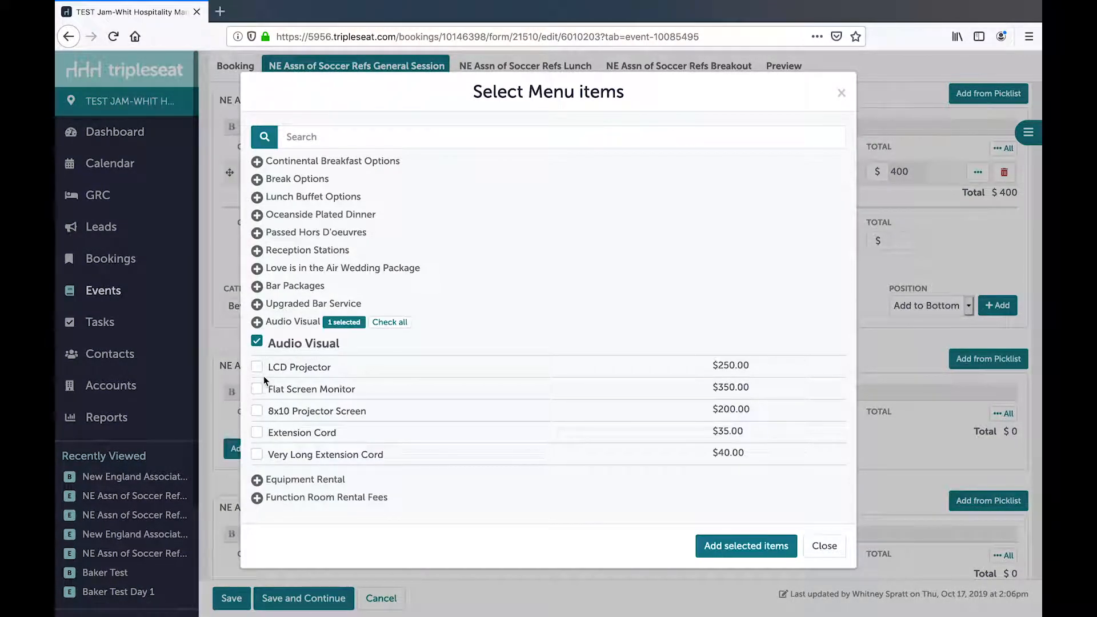
pyautogui.click(257, 367)
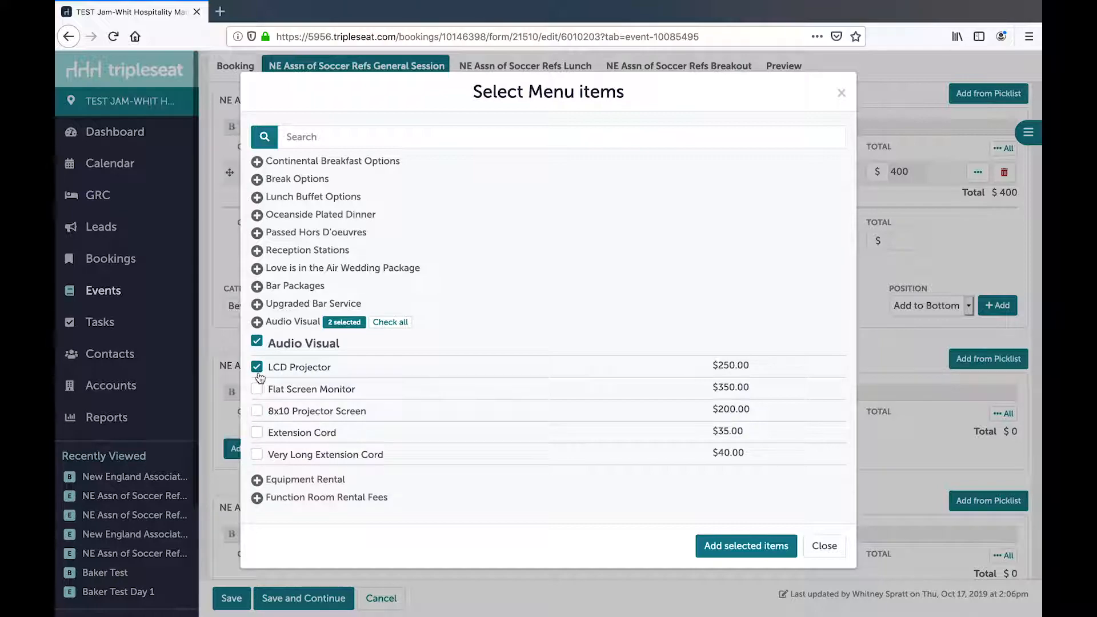
pyautogui.click(257, 411)
pyautogui.click(748, 546)
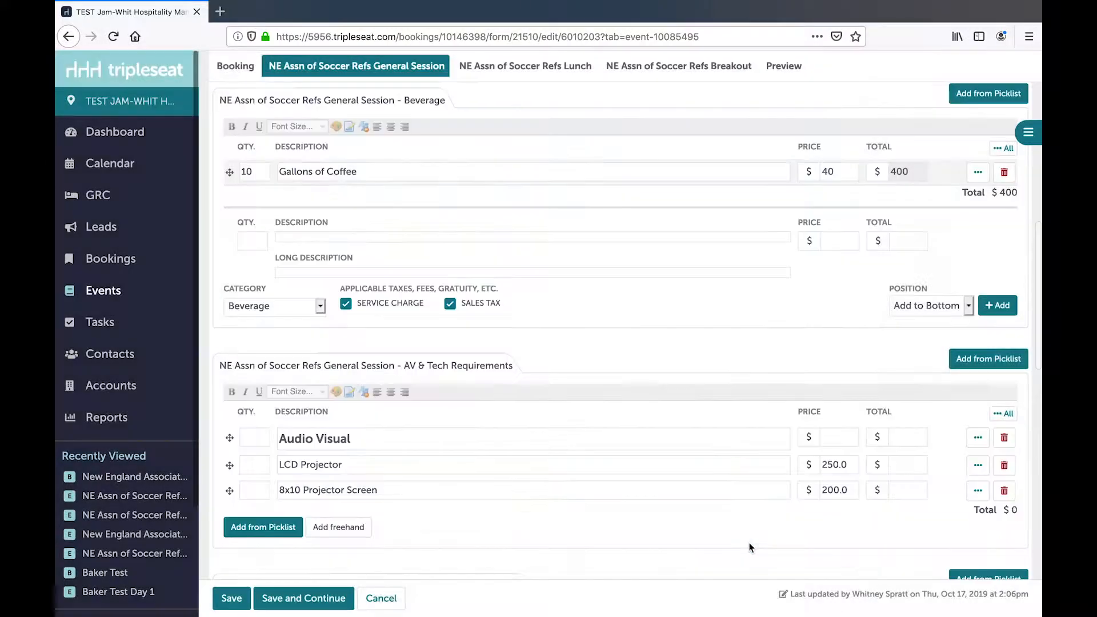
# - Set the quantities of the General Session's LCD Projector and 8x10 Projector Screen to 1 each, and save the document while continuing to edit
pyautogui.click(259, 458)
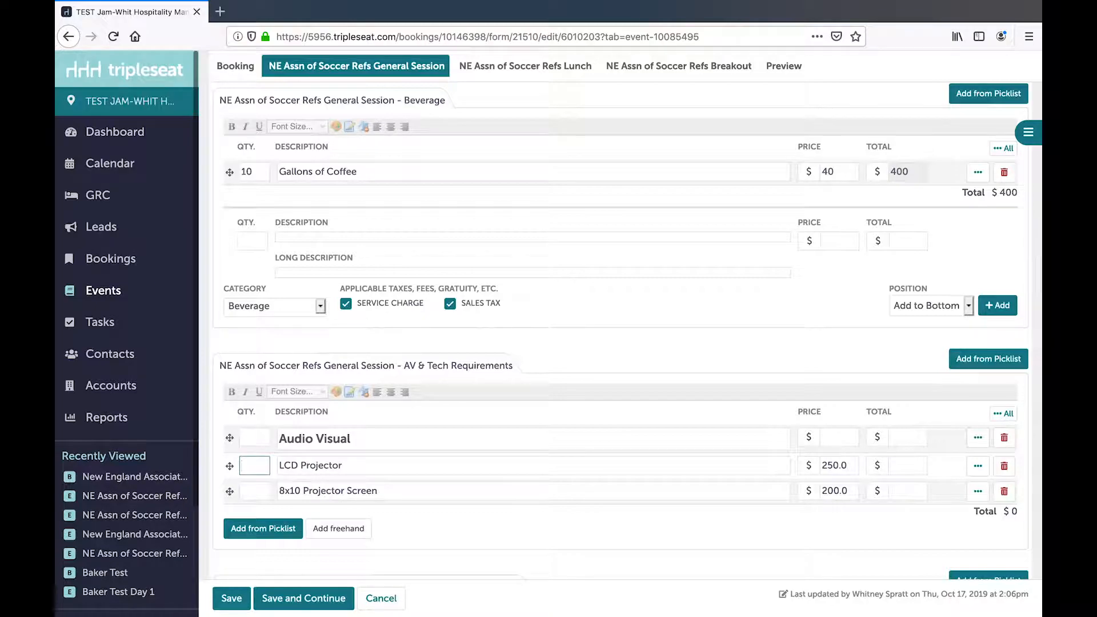
pyautogui.write('1')
pyautogui.click(261, 489)
pyautogui.write('1')
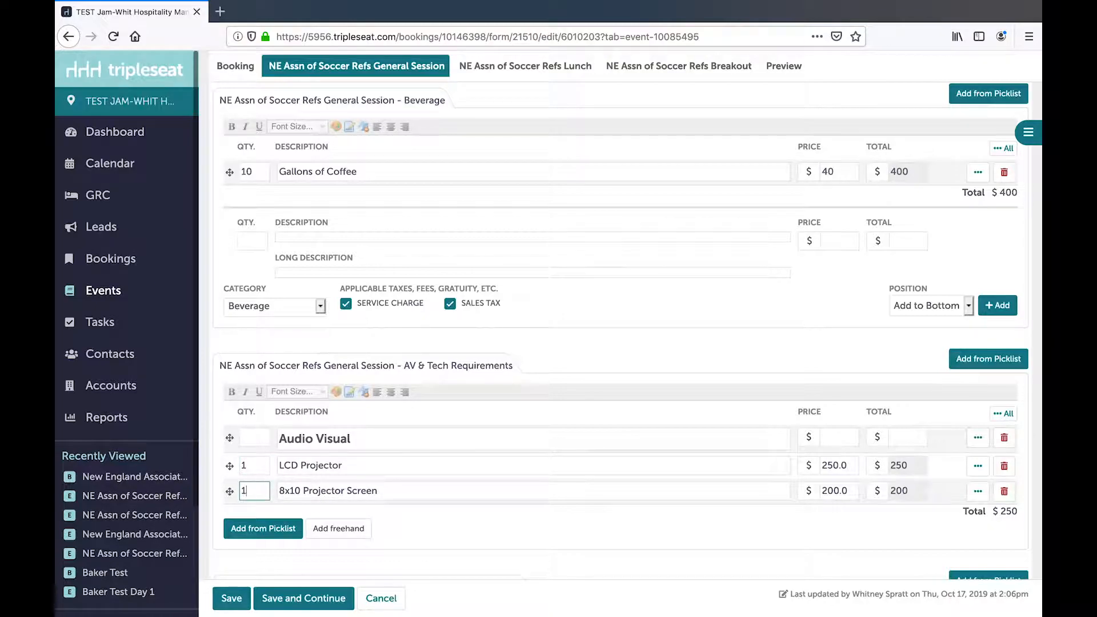
pyautogui.scroll(-4, 525, 508)
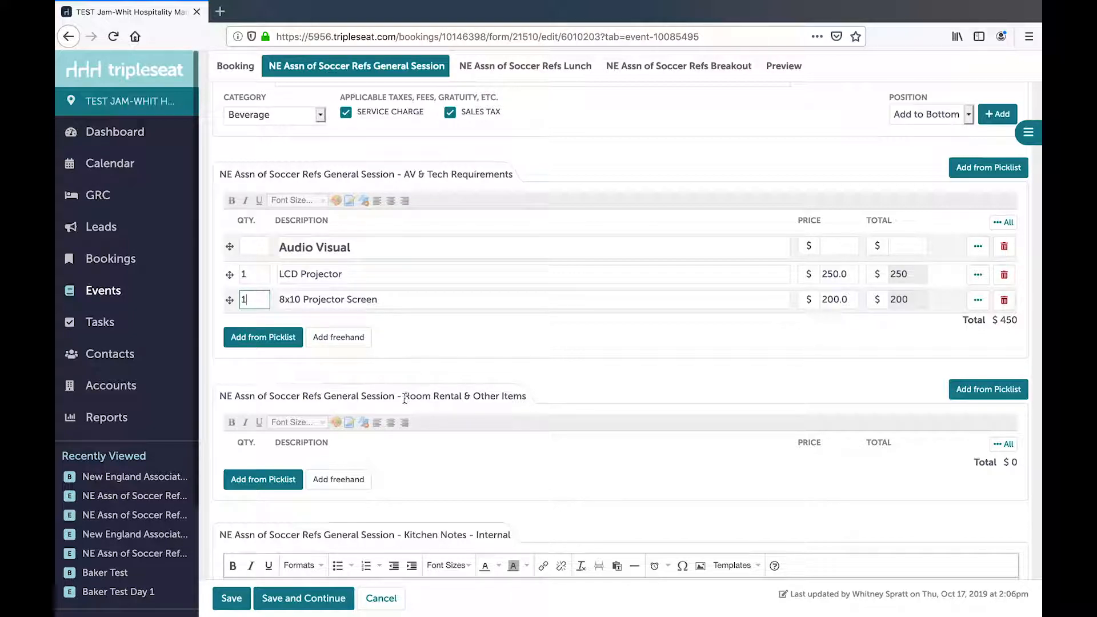
pyautogui.moveTo(405, 398); pyautogui.dragTo(462, 398)
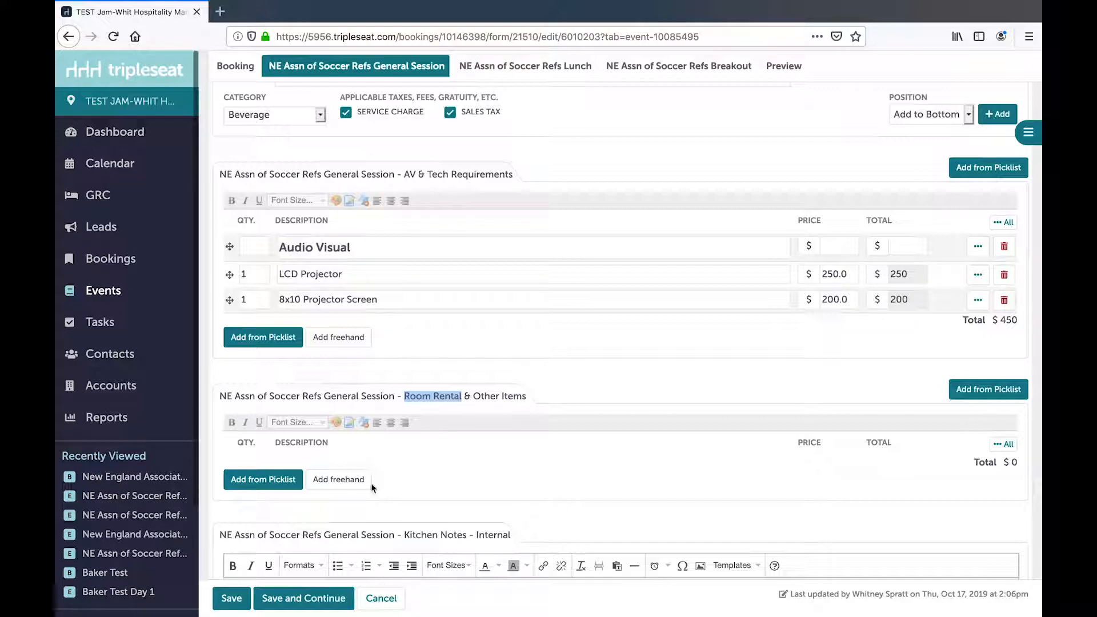
pyautogui.click(315, 600)
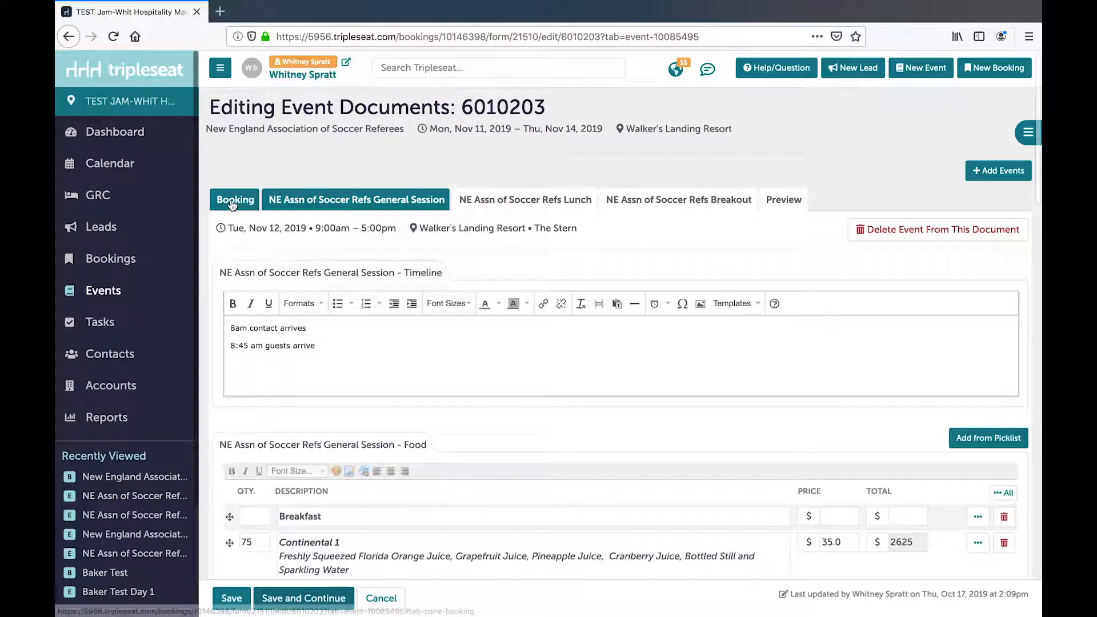
# - Check the rental amount for the 11/12/2019 General Session in the booking's Multiple Events Table
pyautogui.click(232, 200)
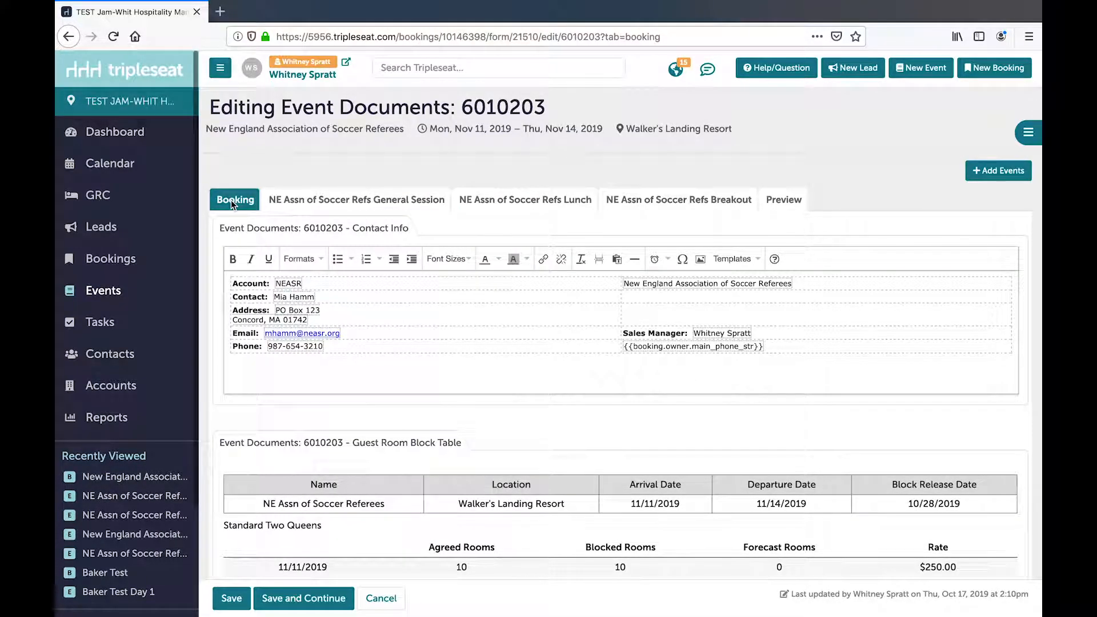
pyautogui.scroll(-3, 457, 381)
pyautogui.scroll(-5, 459, 386)
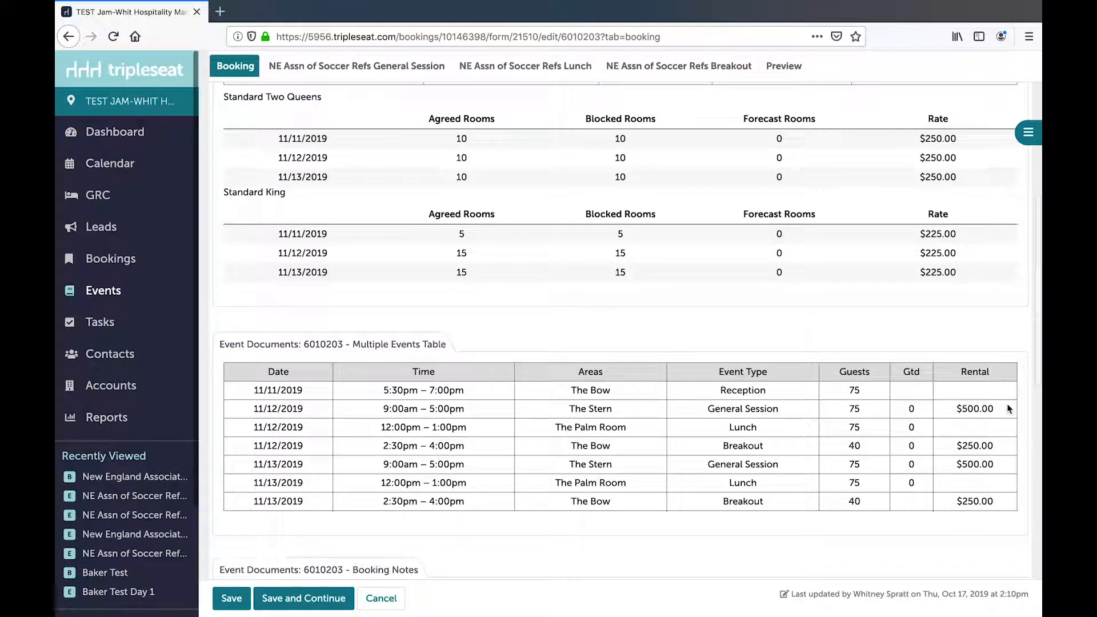
pyautogui.moveTo(998, 409); pyautogui.dragTo(955, 409)
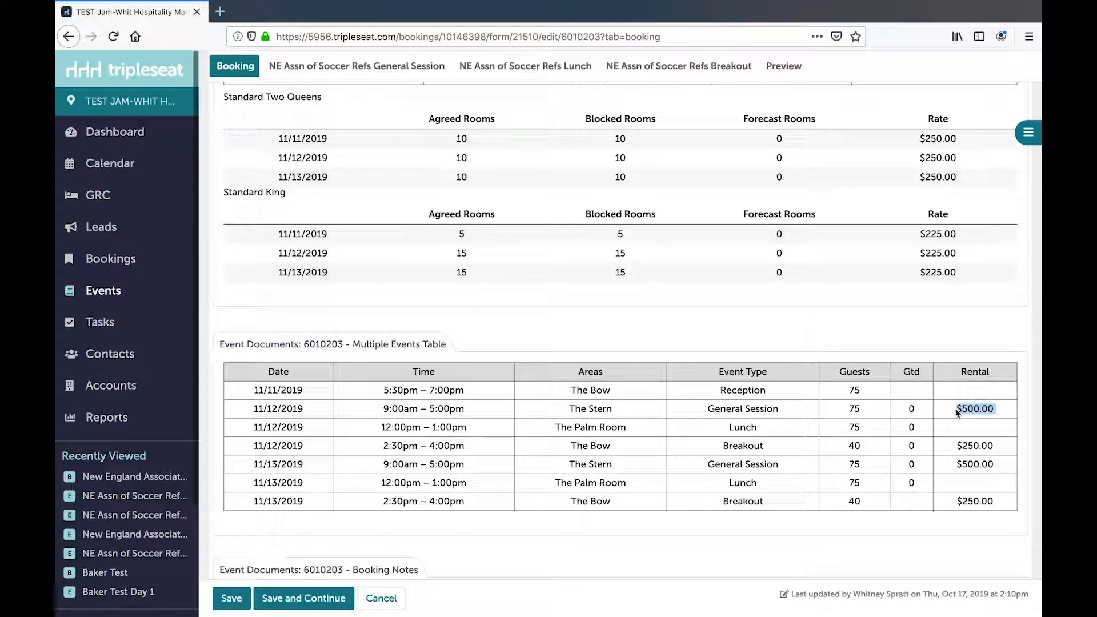
pyautogui.scroll(8, 770, 361)
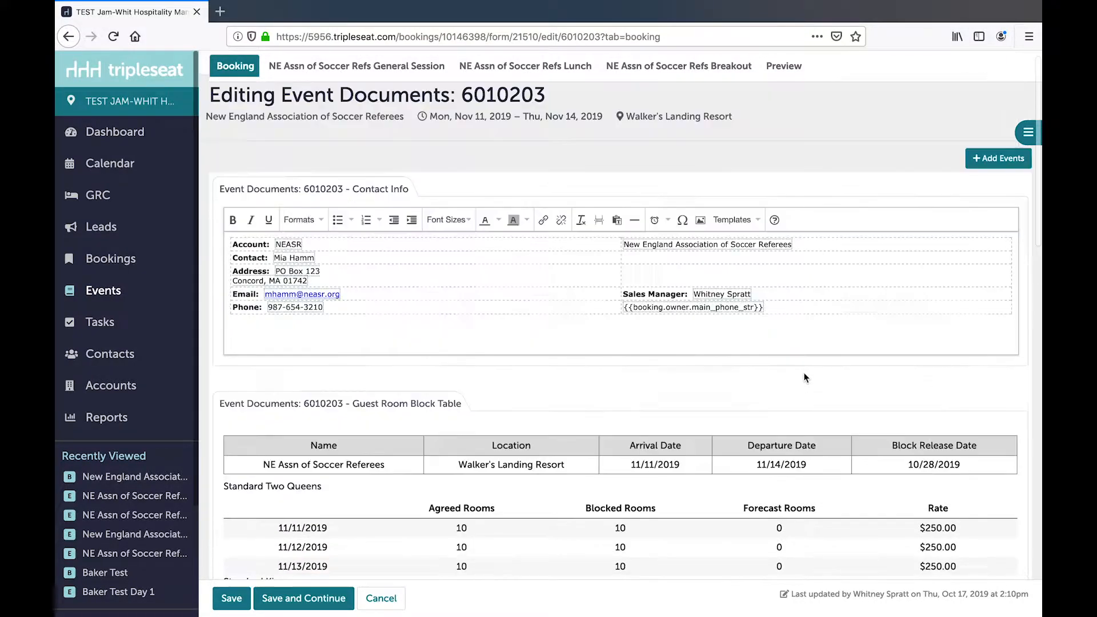
# - Fill in a freehand item for the General Session's Room Rental & Other Items section: quantity 1, description "Room Rental General Session", price $500
pyautogui.click(424, 205)
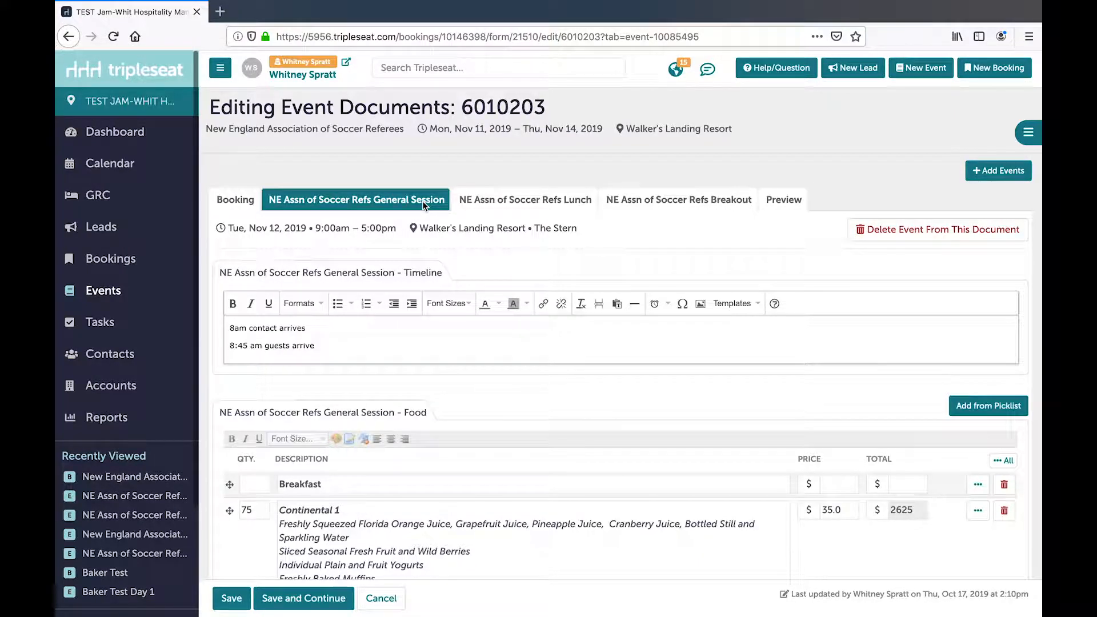
pyautogui.scroll(-2, 420, 333)
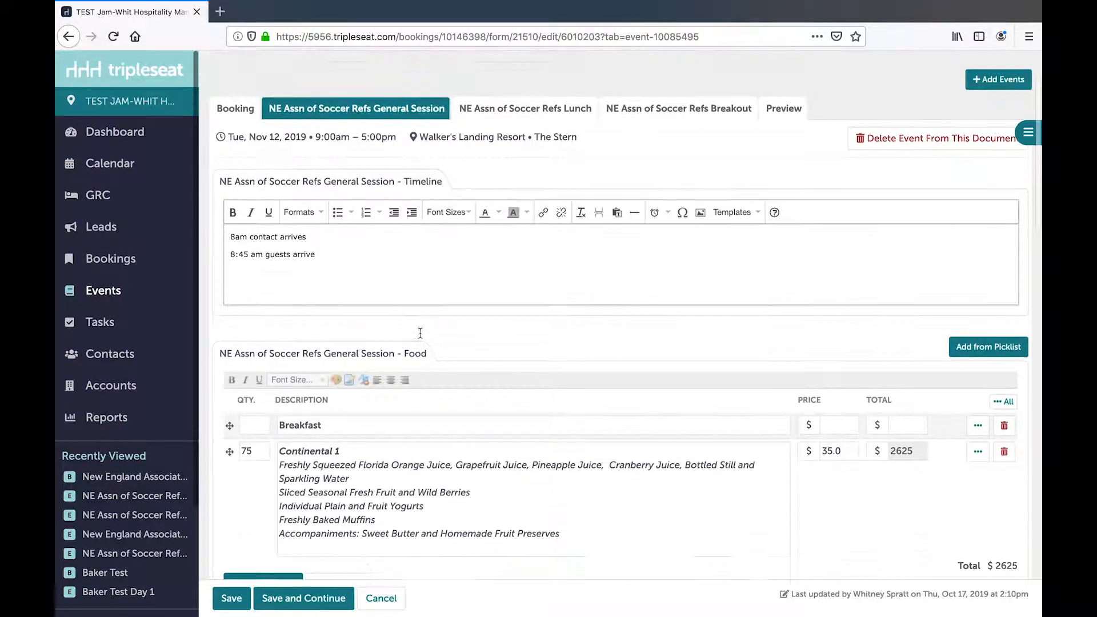
pyautogui.scroll(-12, 420, 333)
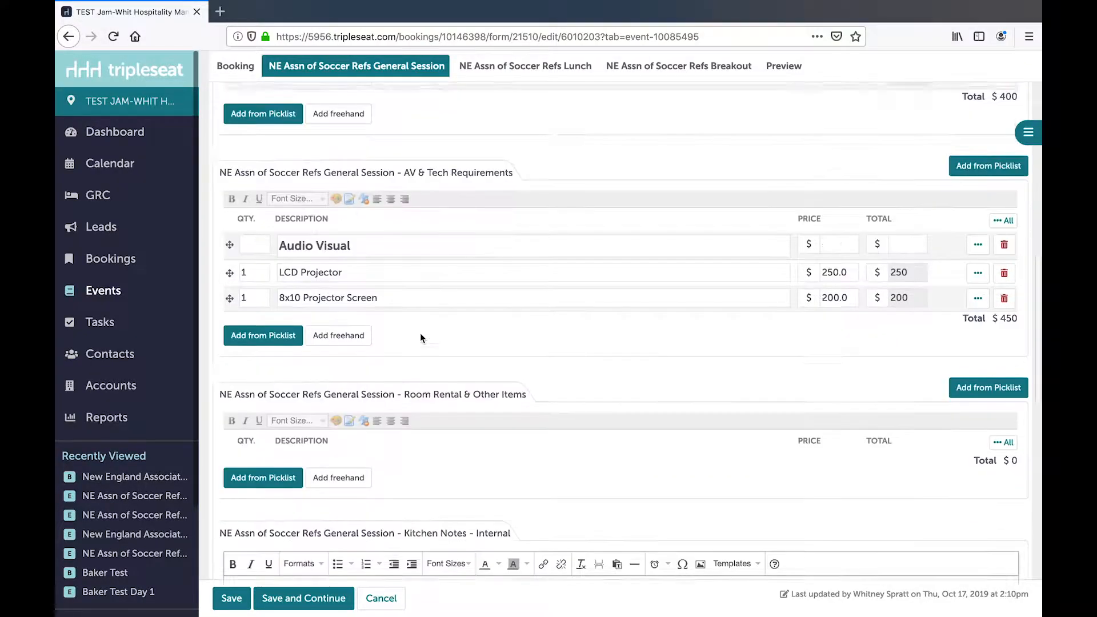
pyautogui.scroll(-3, 420, 337)
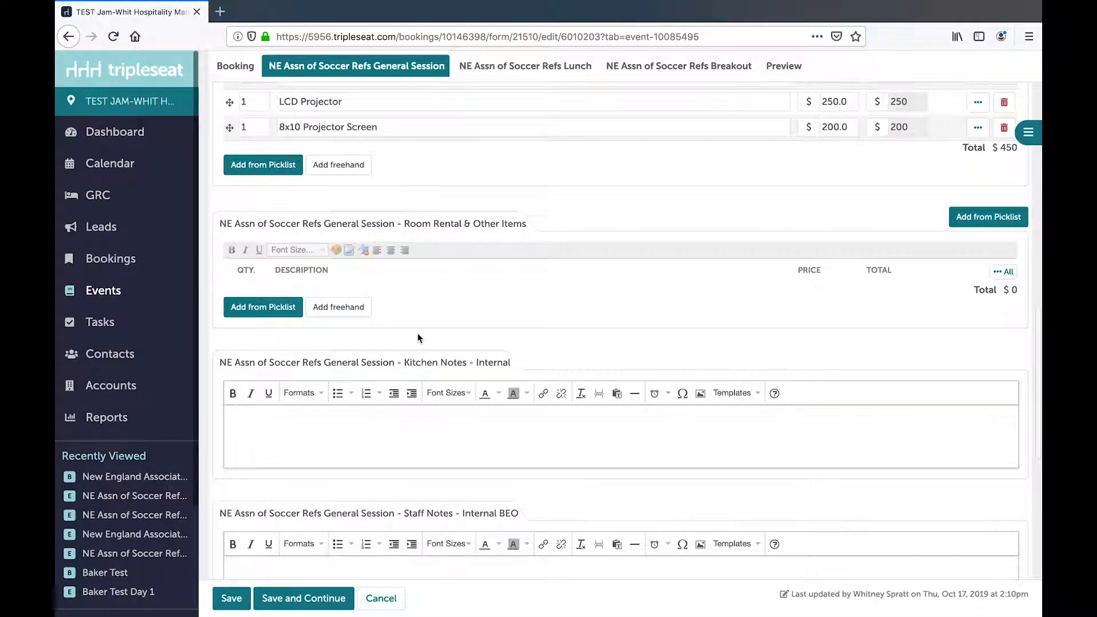
pyautogui.click(331, 312)
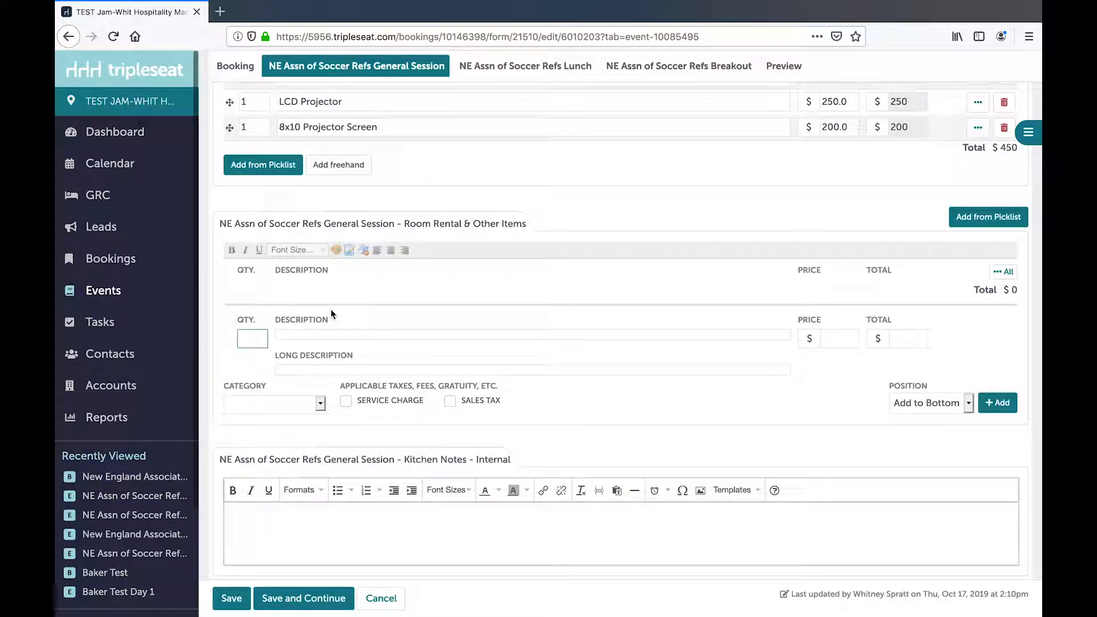
pyautogui.write('1')
pyautogui.click(310, 335)
pyautogui.write('Roo')
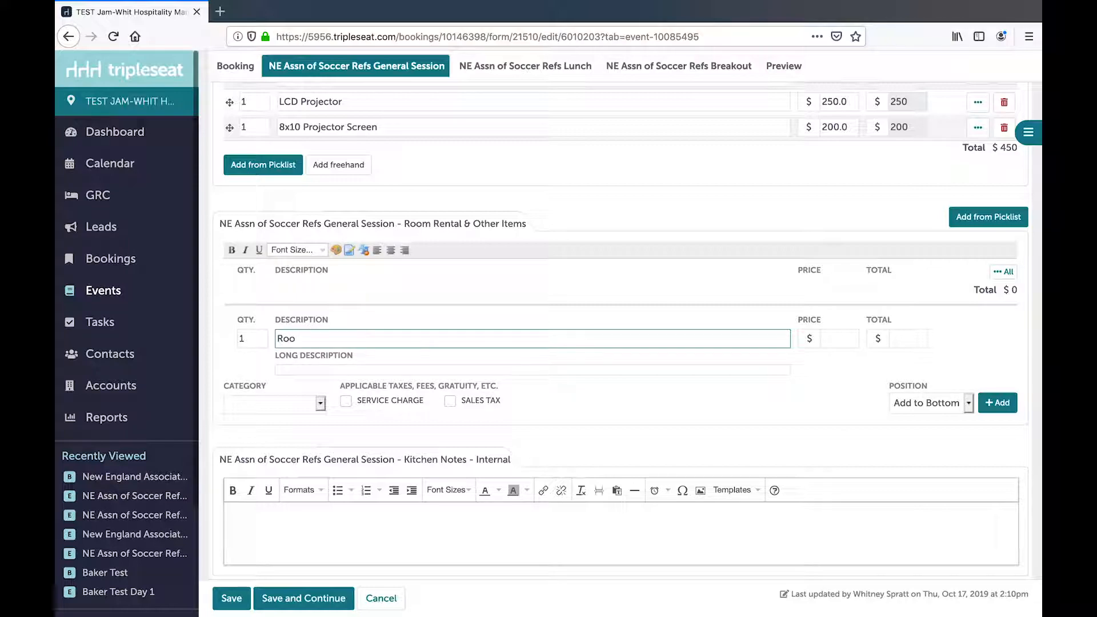
pyautogui.write('m Rental General Session')
pyautogui.click(850, 344)
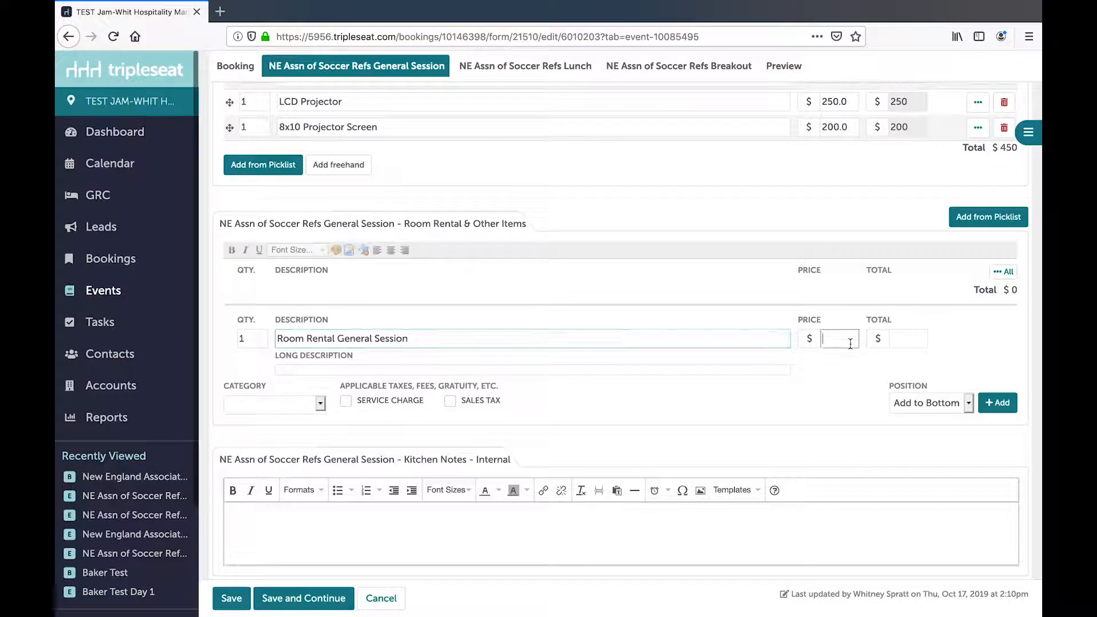
pyautogui.write('500')
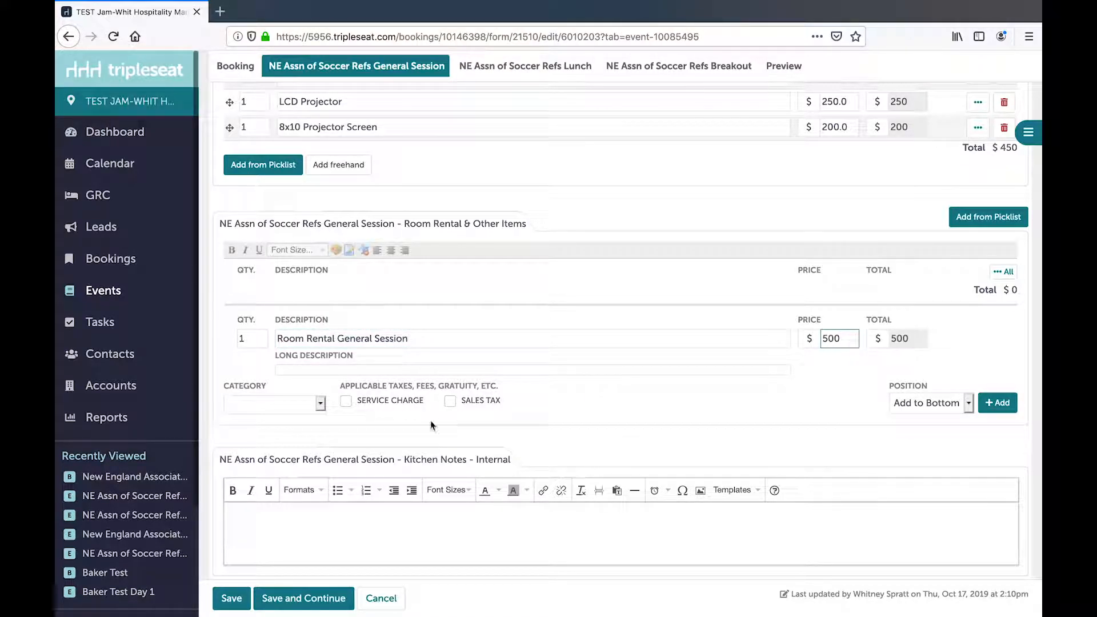
# - Categorize the freehand rental item as Room Rental and add it to the Room Rental & Other Items section
pyautogui.click(320, 403)
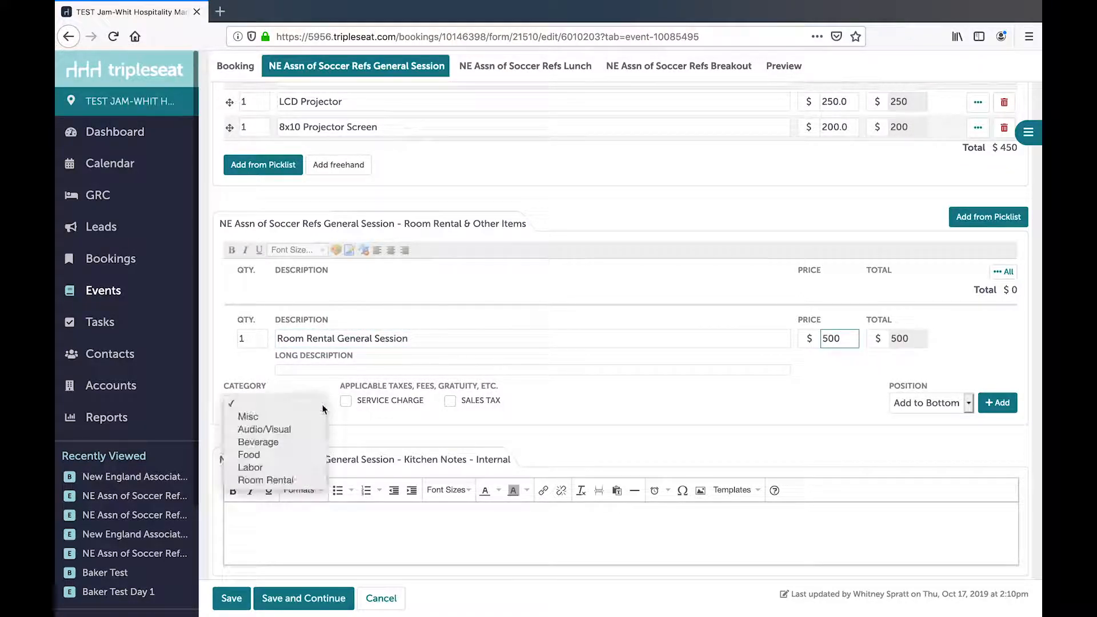
pyautogui.click(303, 480)
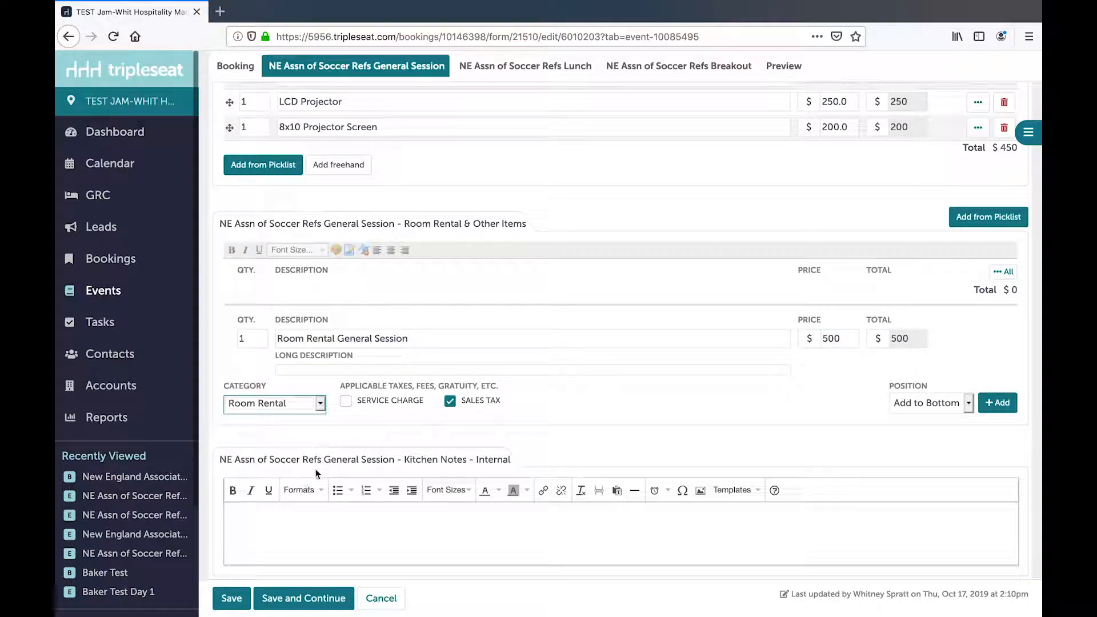
pyautogui.click(1007, 405)
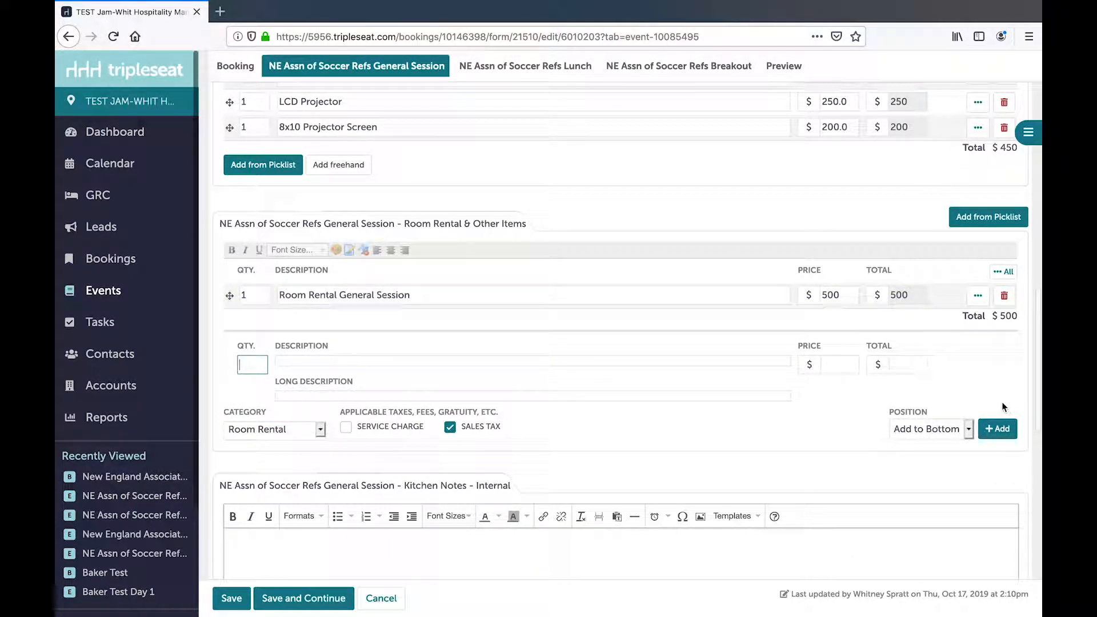
# - Enter "Peanut allergy" in the General Session's Kitchen Notes and "Only use side door into room" in its Staff Notes
pyautogui.scroll(-1, 435, 514)
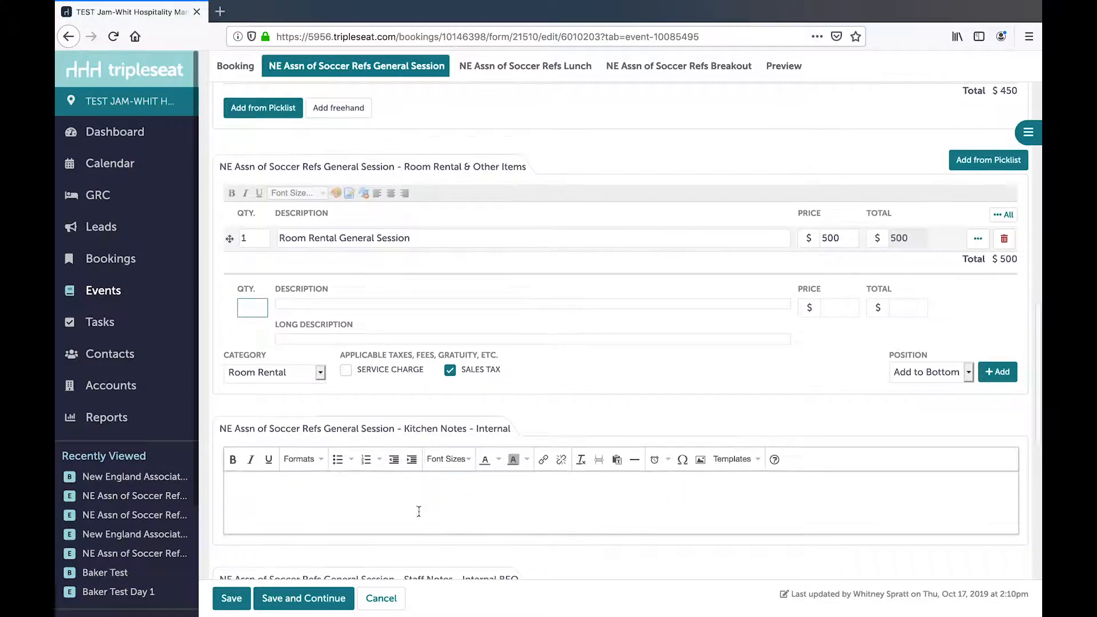
pyautogui.click(339, 493)
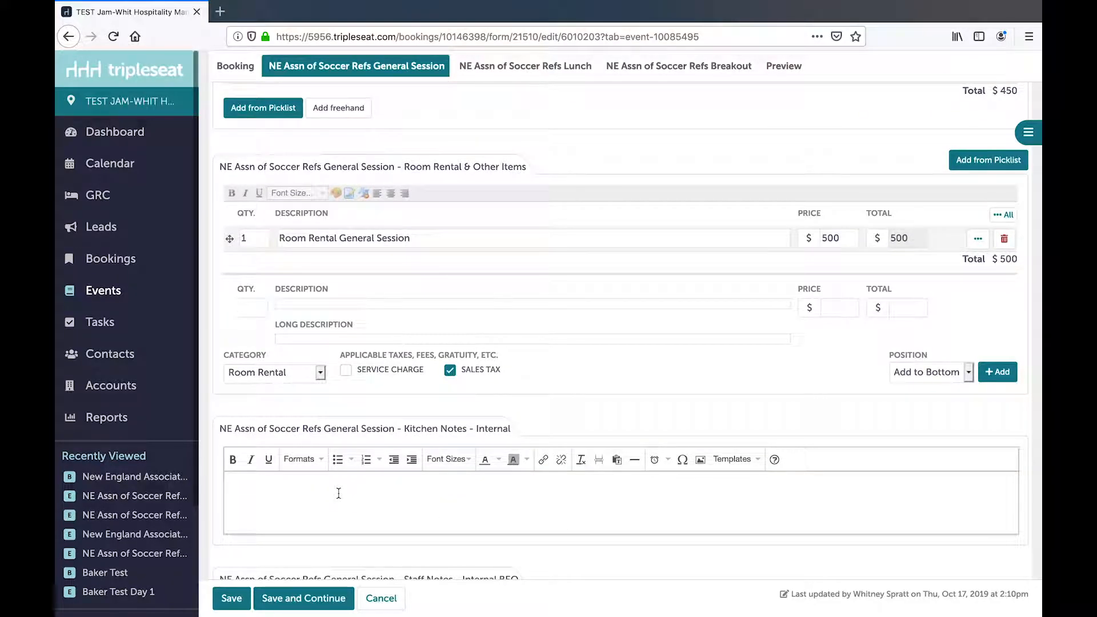
pyautogui.write('Peanut allergy')
pyautogui.scroll(-3, 332, 491)
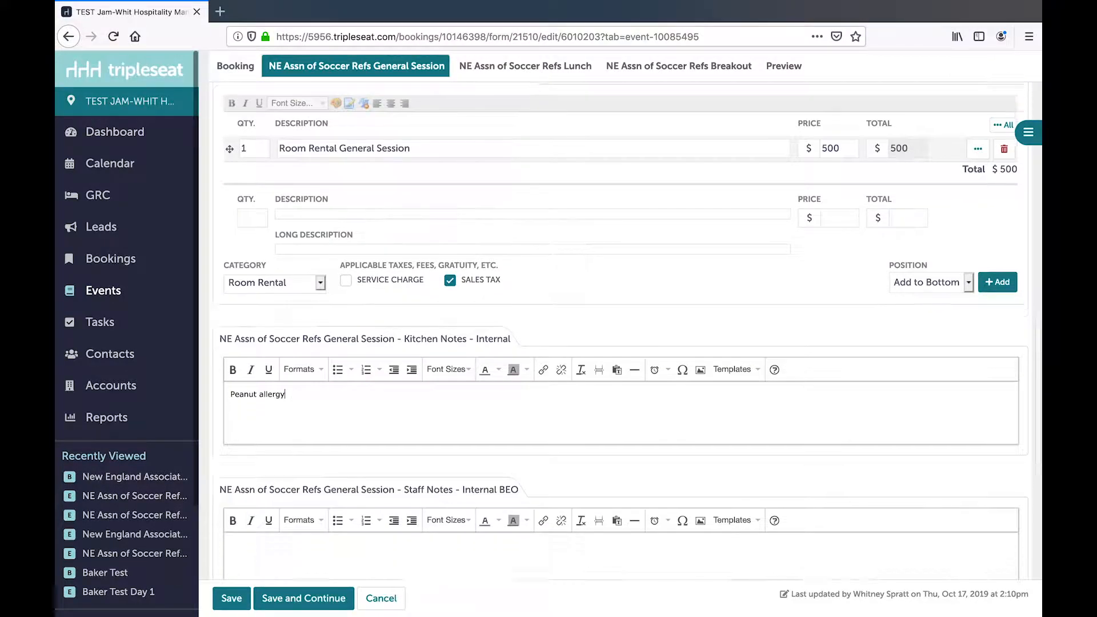
pyautogui.click(304, 477)
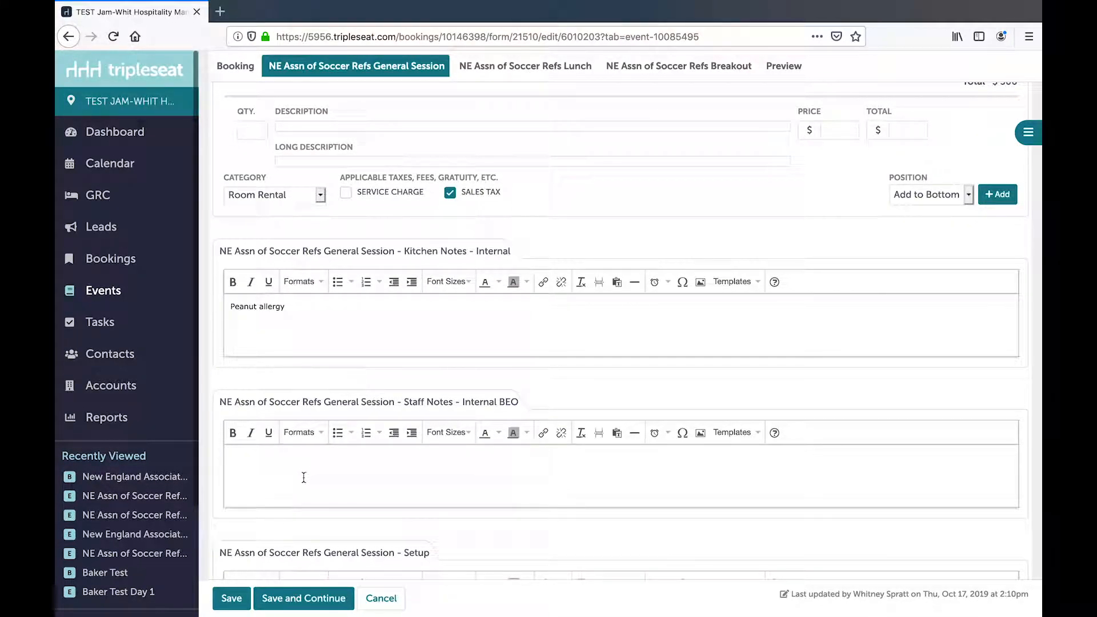
pyautogui.write('only u')
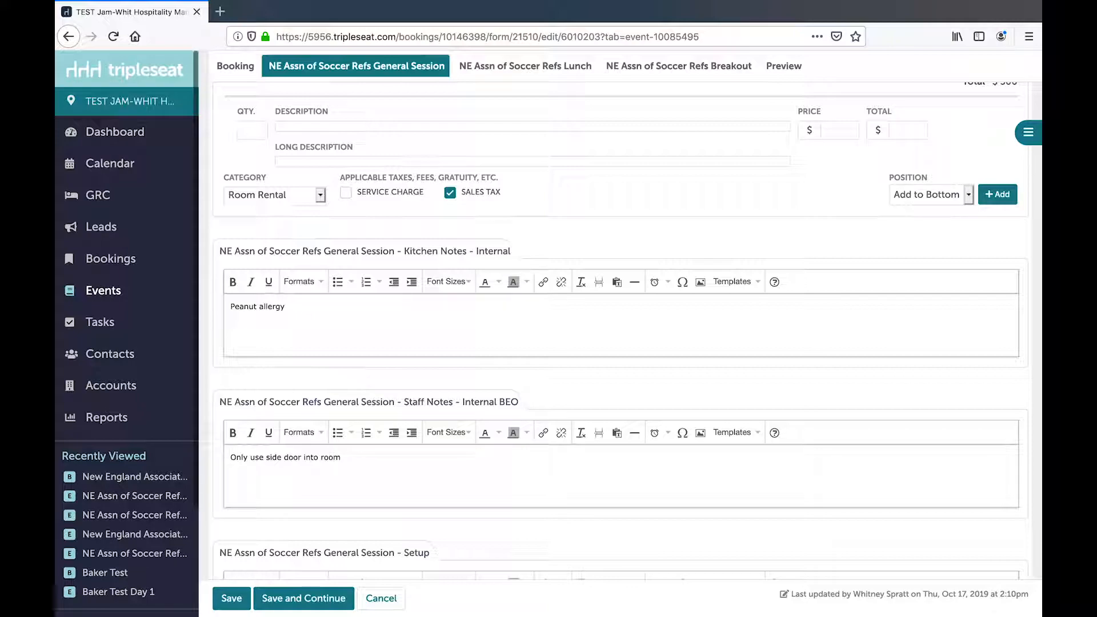
# - Enter "classroom, 2 per six foot" and "food table at back of room" as the General Session's Setup lines, and save while continuing to edit
pyautogui.scroll(-3, 331, 400)
pyautogui.click(274, 442)
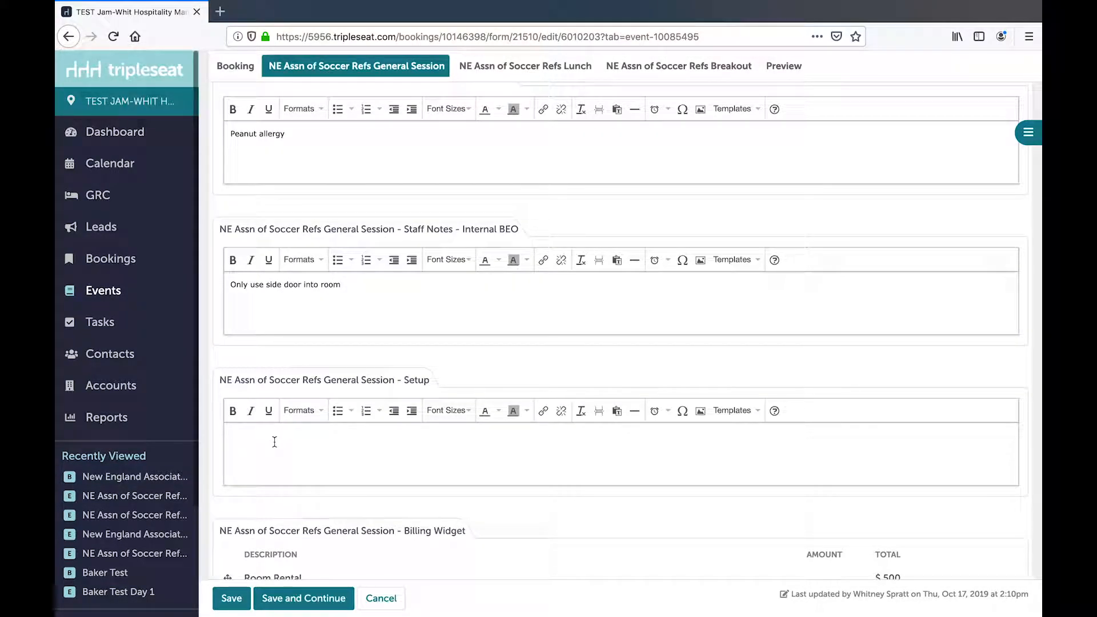
pyautogui.write('classroom, 2 per six foot')
pyautogui.press('Return')
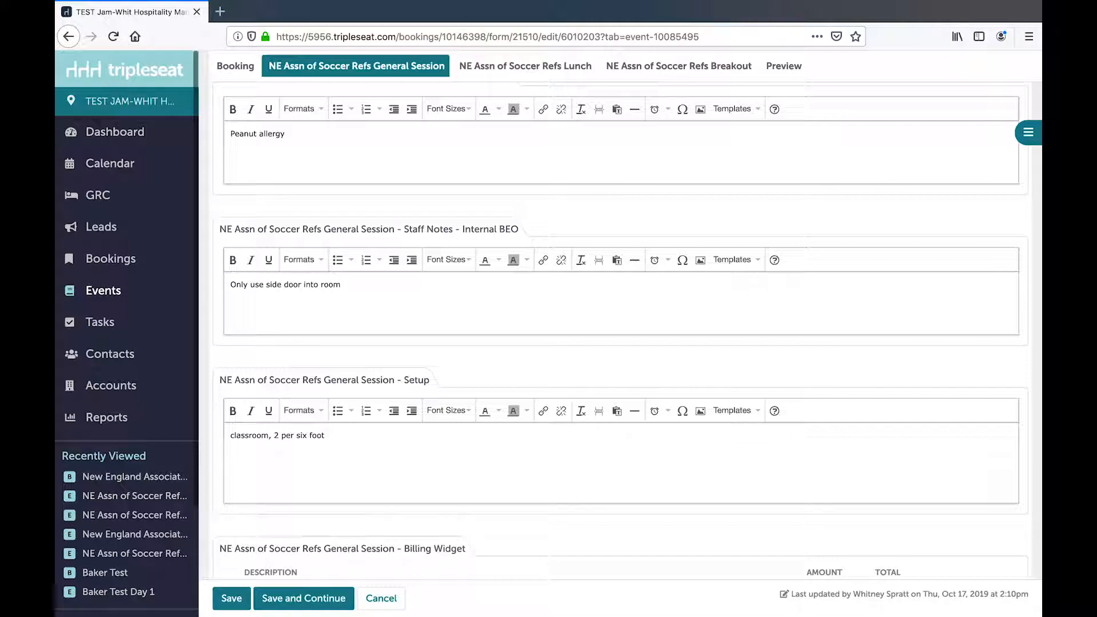
pyautogui.write('food table at back of room')
pyautogui.scroll(-5, 375, 474)
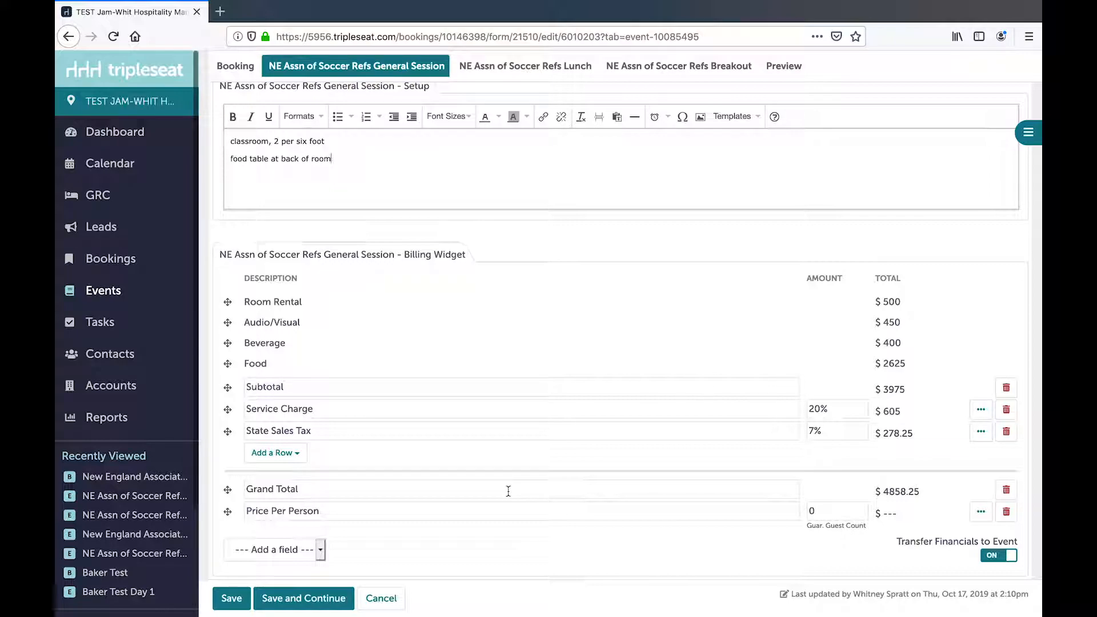
pyautogui.click(329, 597)
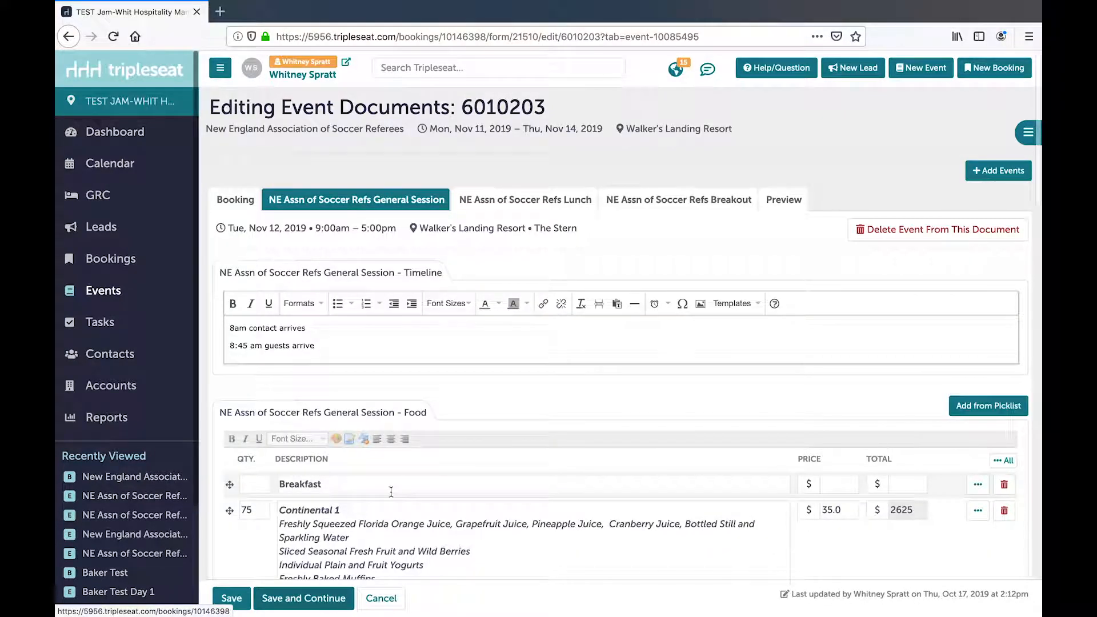
# - Enter "food ready by 11:45am" in the Timeline of the NE Assn of Soccer Refs Lunch event
pyautogui.click(521, 204)
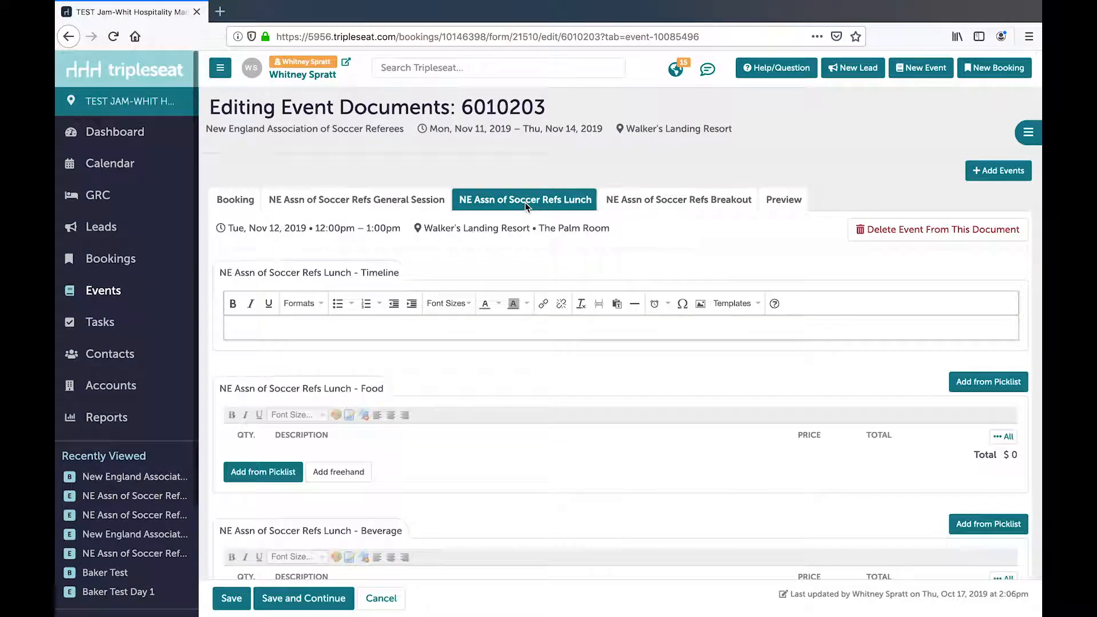
pyautogui.click(307, 338)
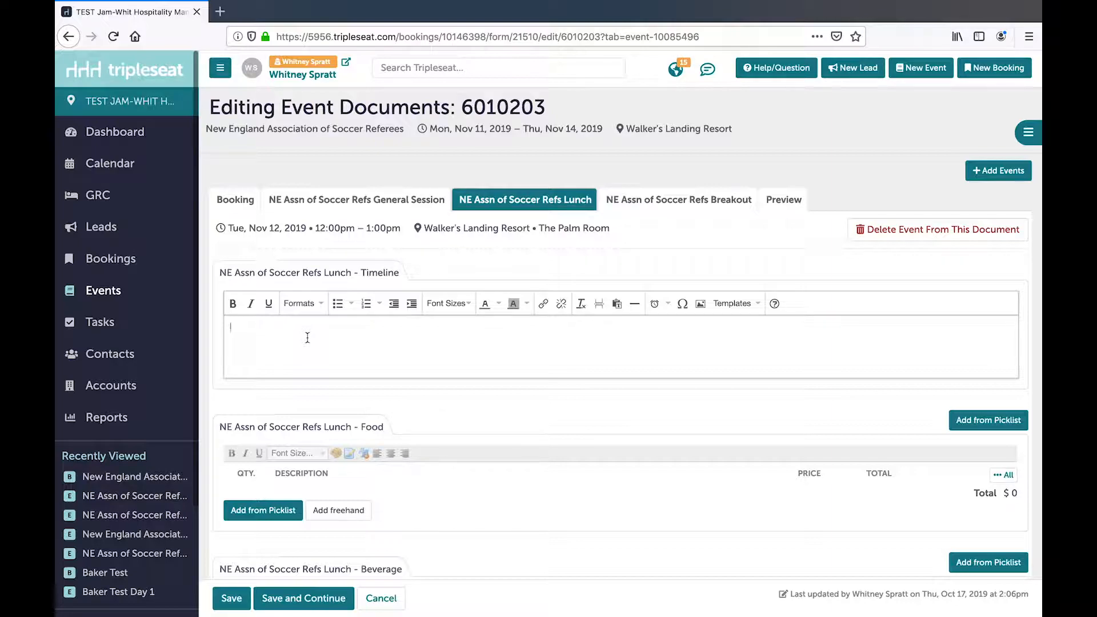
pyautogui.write('food ready by 11:45am')
# - Add DELI - BUFFET from the picklist's Lunch Buffet Options to the Lunch event's Food section
pyautogui.scroll(-2, 316, 443)
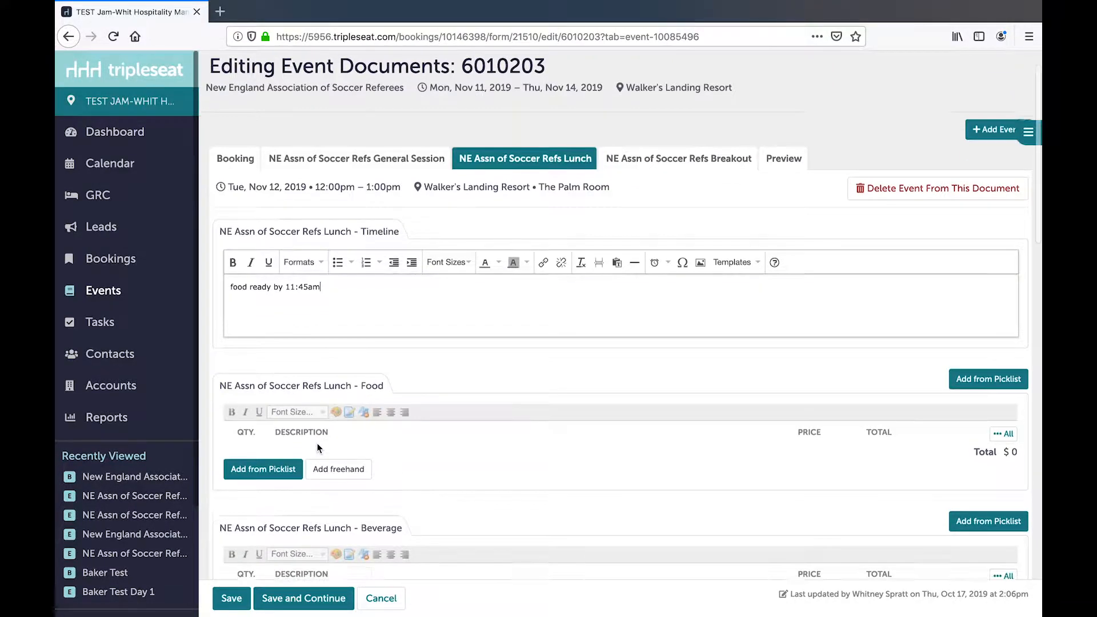
pyautogui.click(276, 395)
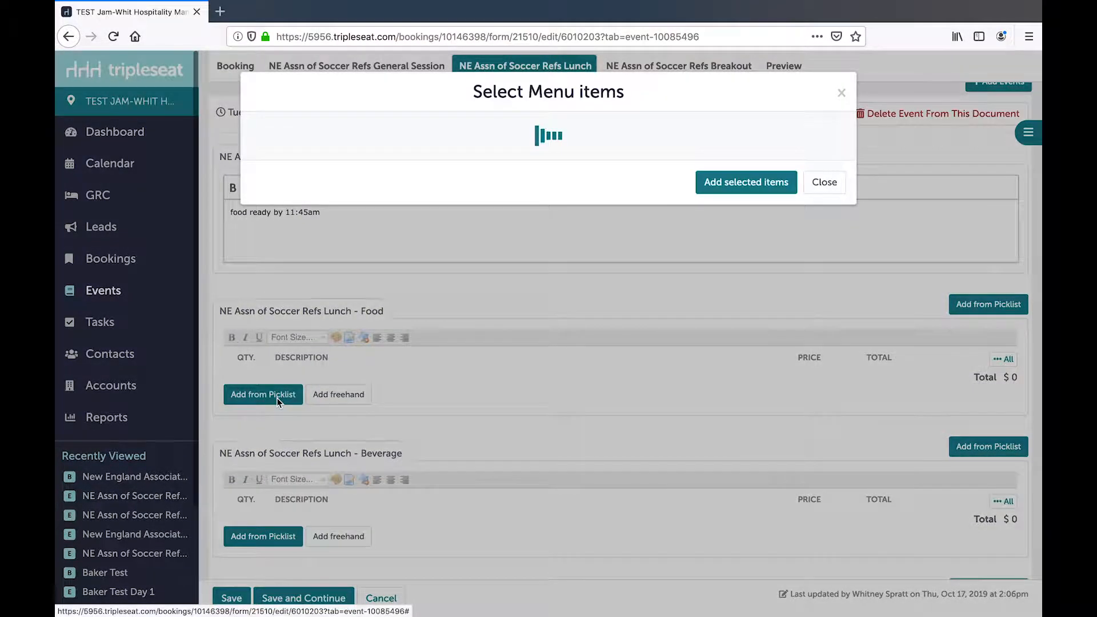
pyautogui.click(257, 200)
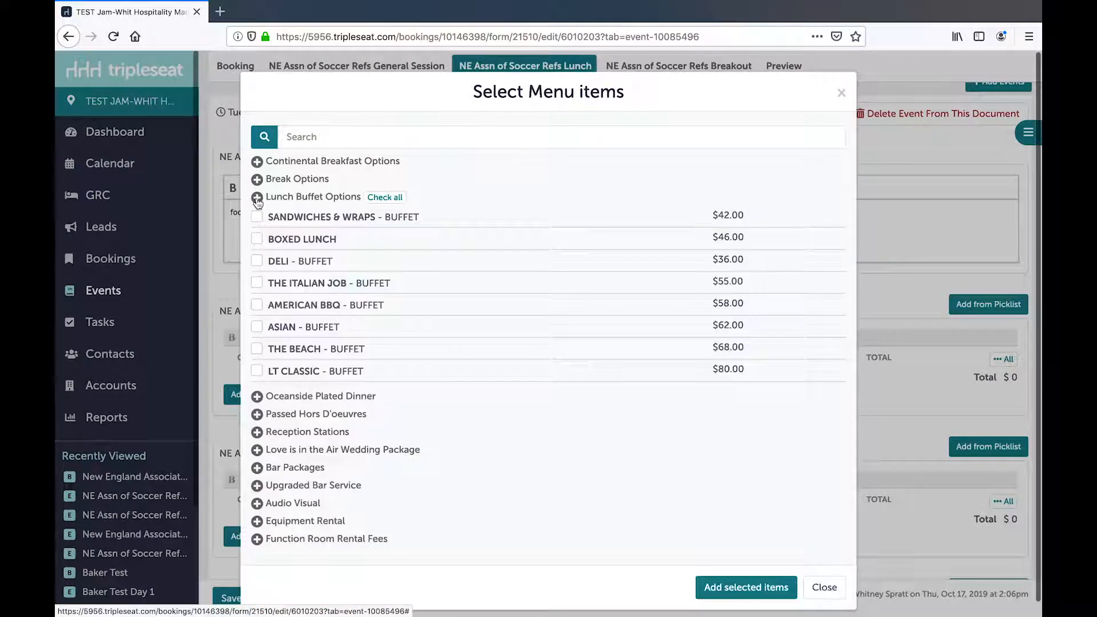
pyautogui.click(257, 261)
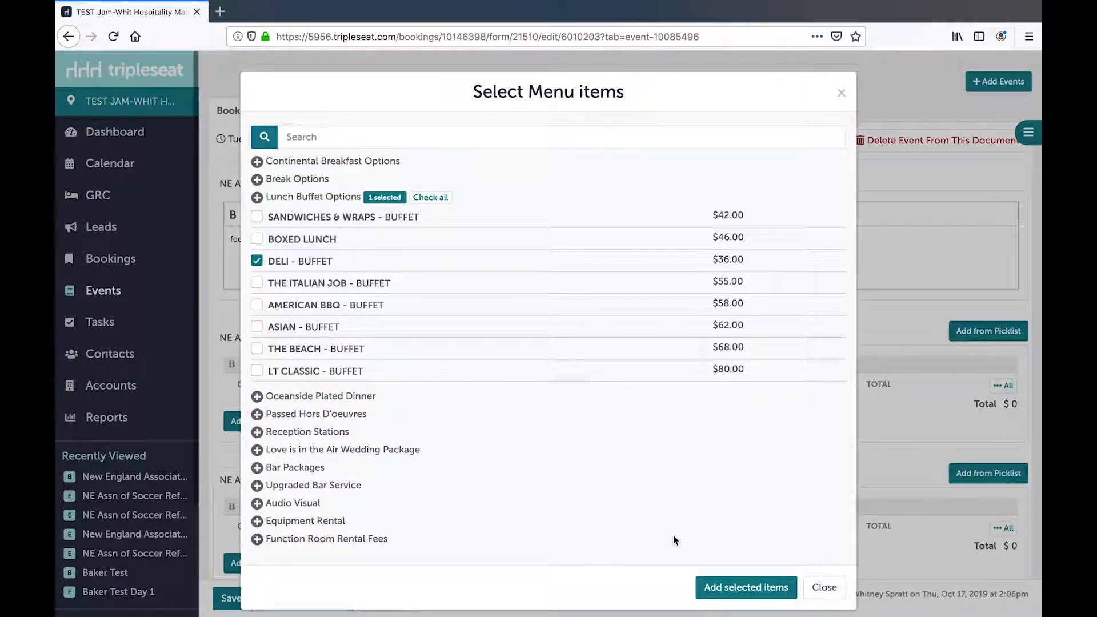
pyautogui.click(730, 588)
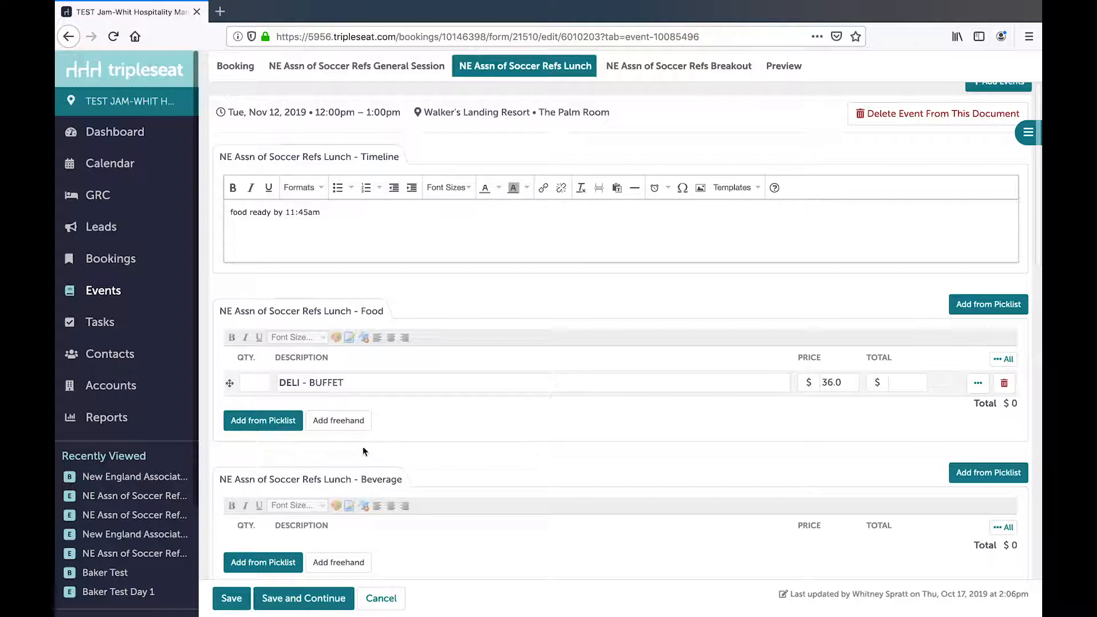
# - Set the Lunch event's DELI - BUFFET quantity to 75 and enter "peanut allergy" in its Kitchen Notes
pyautogui.click(264, 383)
pyautogui.write('75')
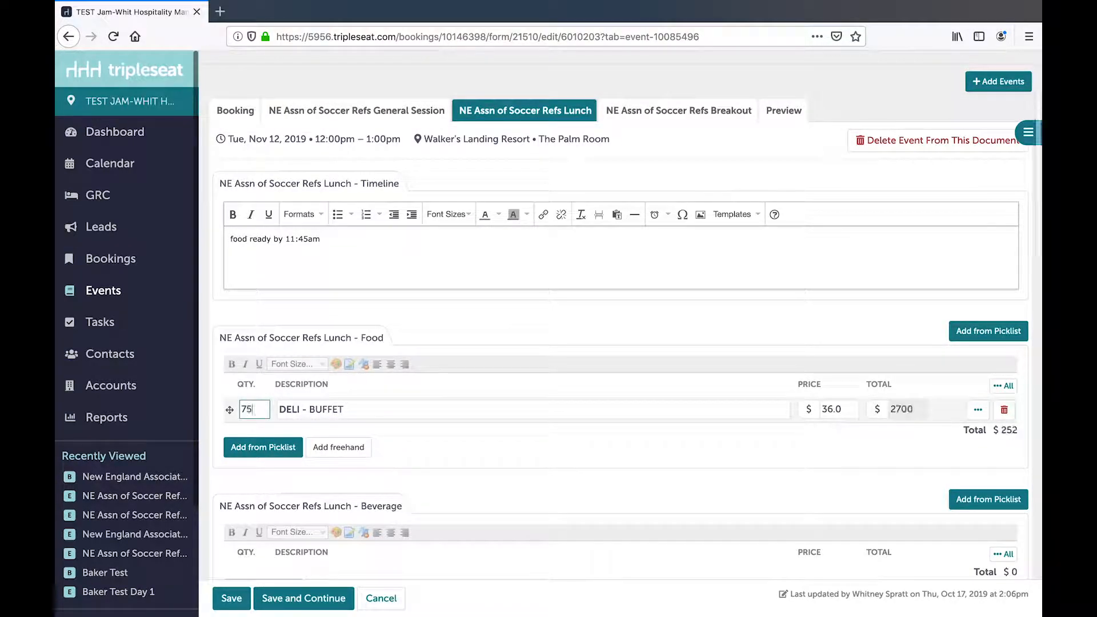
pyautogui.scroll(-5, 381, 411)
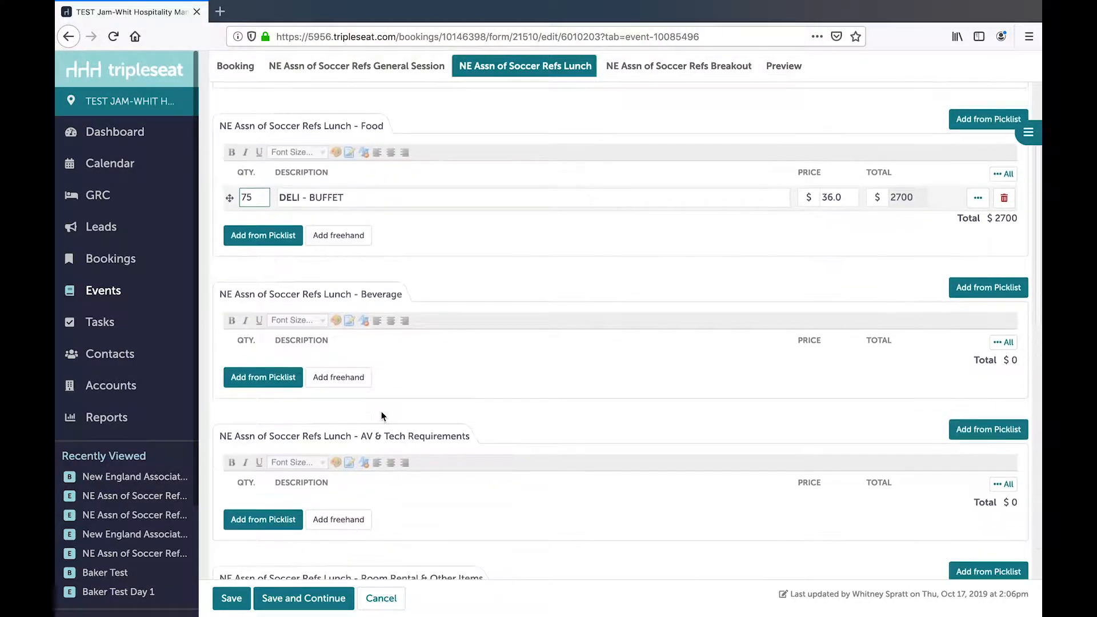
pyautogui.scroll(-2, 381, 411)
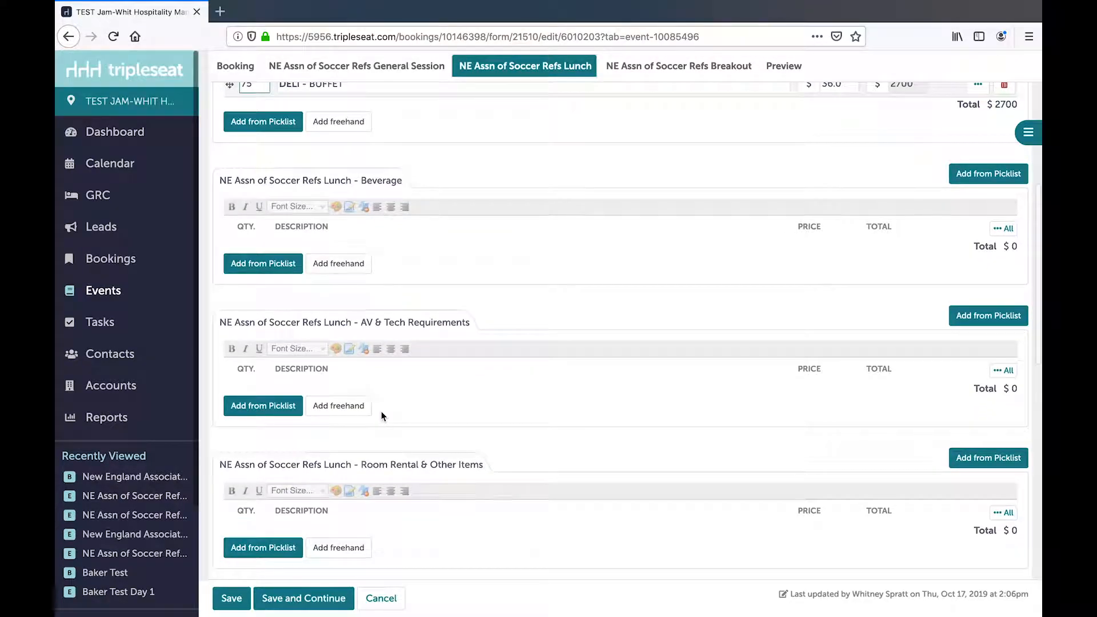
pyautogui.scroll(-3, 381, 411)
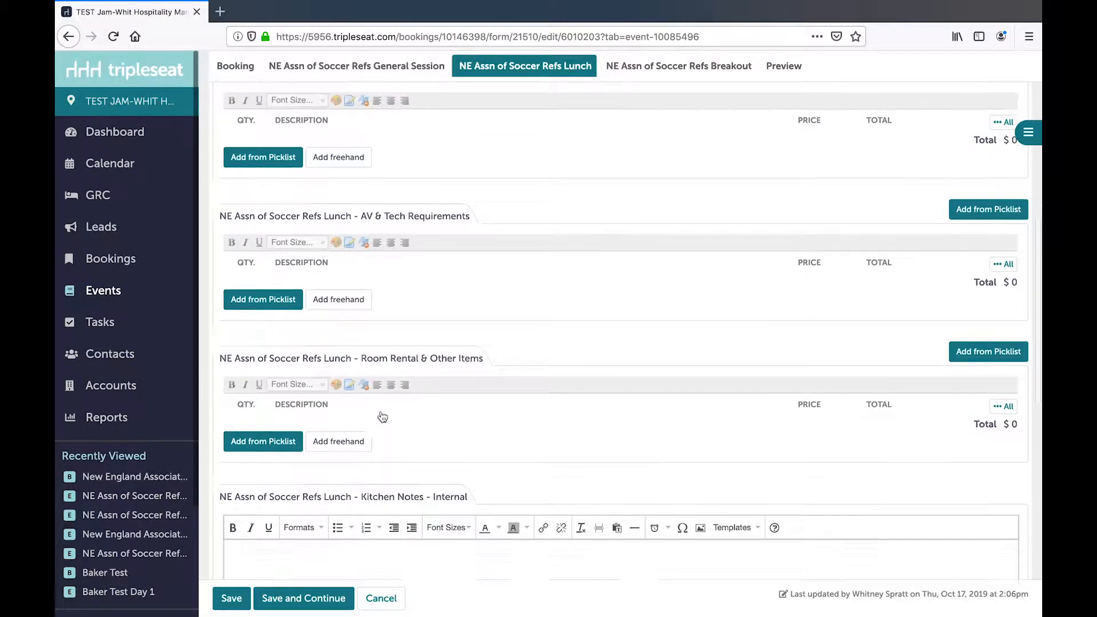
pyautogui.scroll(-3, 381, 411)
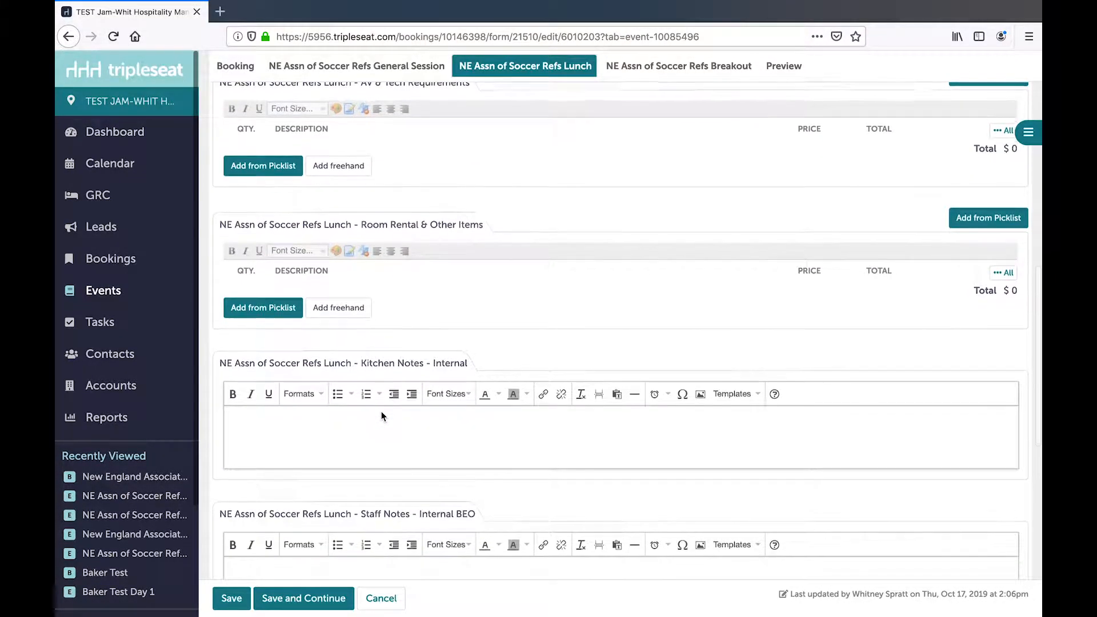
pyautogui.click(305, 418)
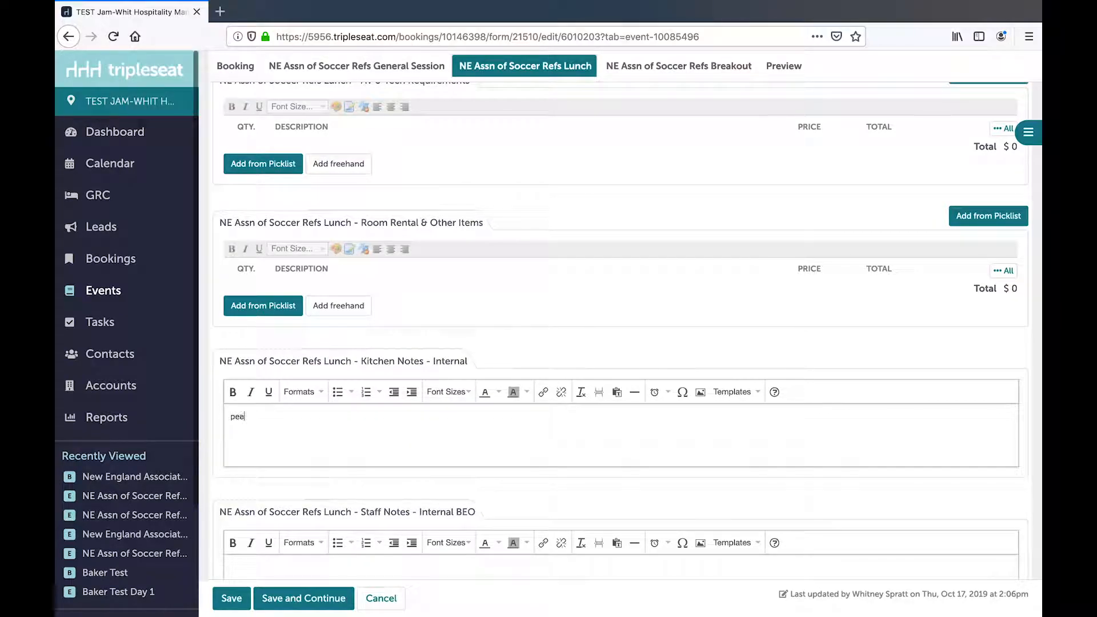
pyautogui.write('peanut allergy')
# - Enter "rounds of 8" as the Lunch event's Setup, and save while continuing to edit the document
pyautogui.scroll(-8, 317, 403)
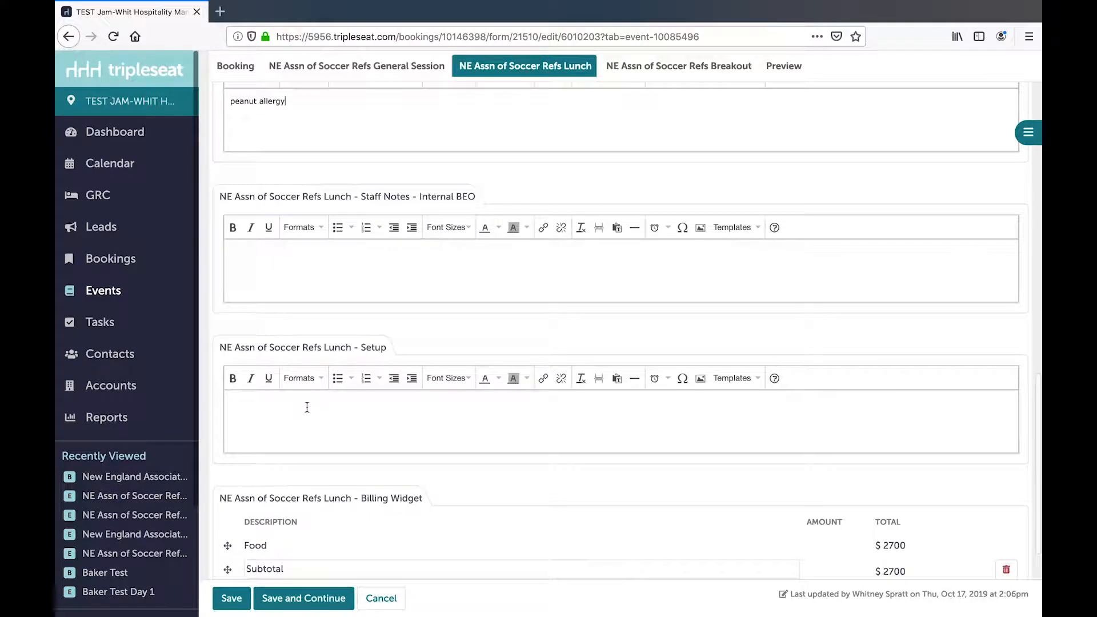
pyautogui.click(288, 407)
pyautogui.write('round')
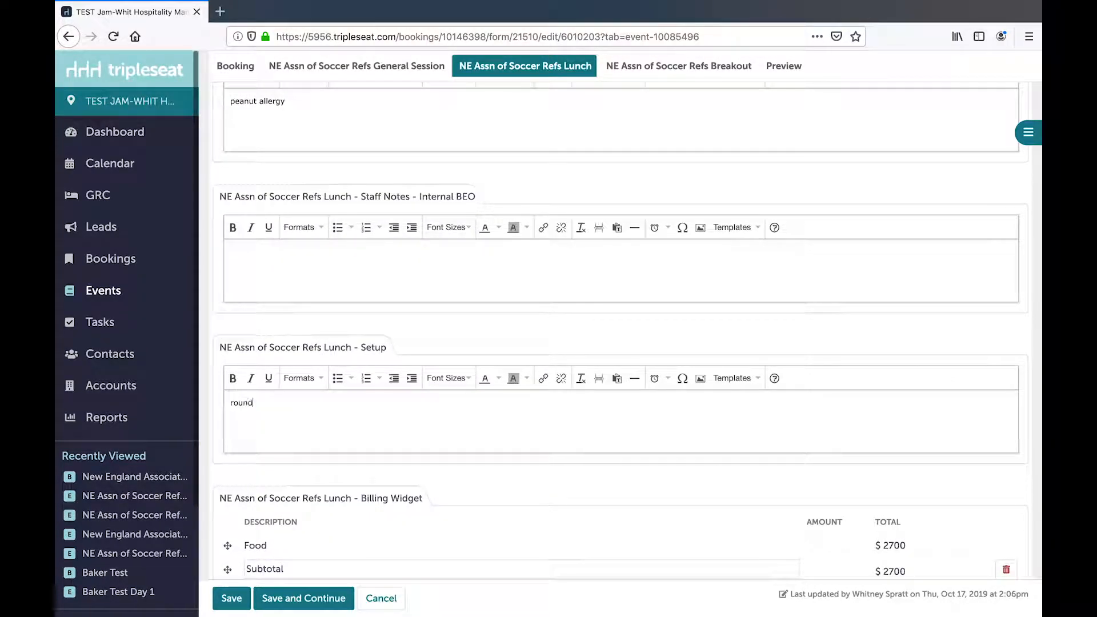
pyautogui.write('s of 8')
pyautogui.scroll(-1, 353, 421)
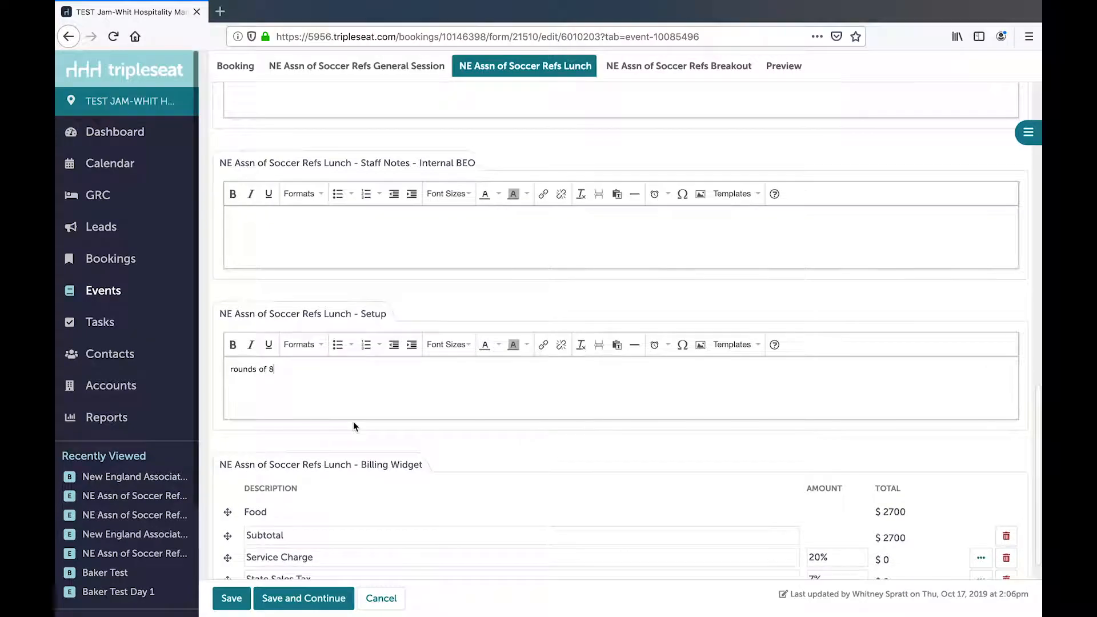
pyautogui.click(307, 598)
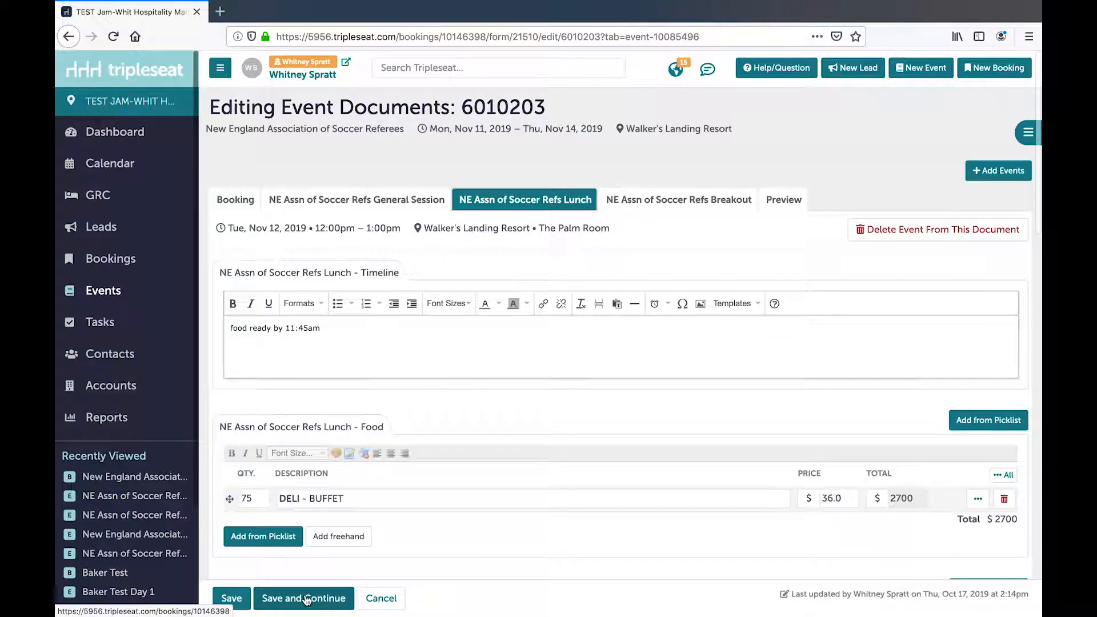
# - In the NE Assn of Soccer Refs Breakout event's Room Rental section, fill in a freehand item: quantity 1, "room rental Breakout", price $250
pyautogui.click(683, 201)
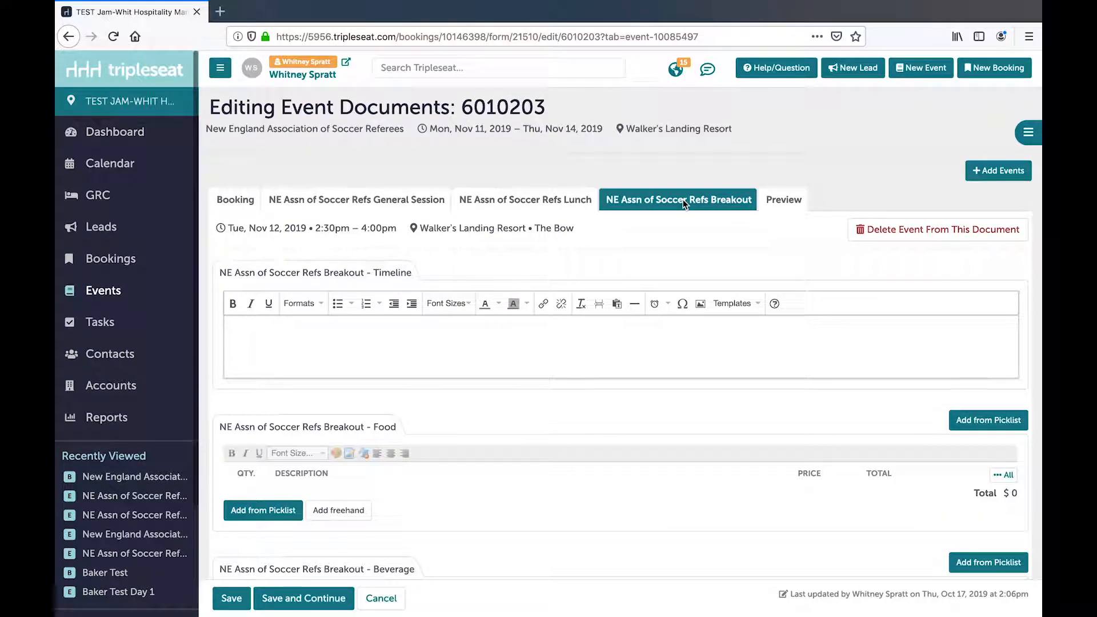
pyautogui.scroll(-2, 566, 341)
pyautogui.scroll(-6, 566, 341)
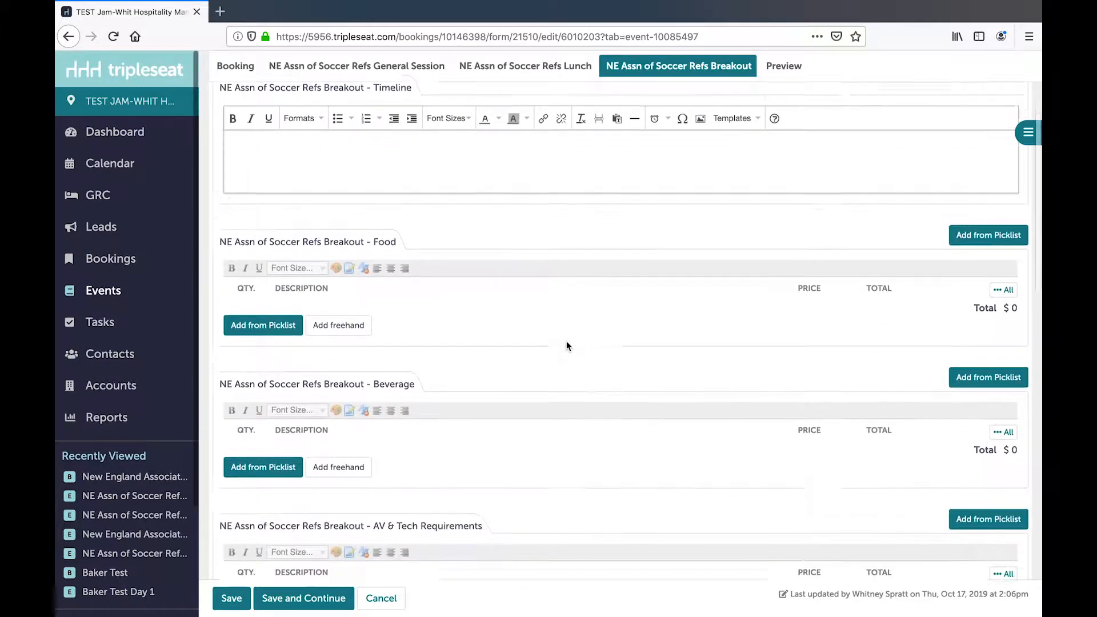
pyautogui.scroll(-3, 566, 346)
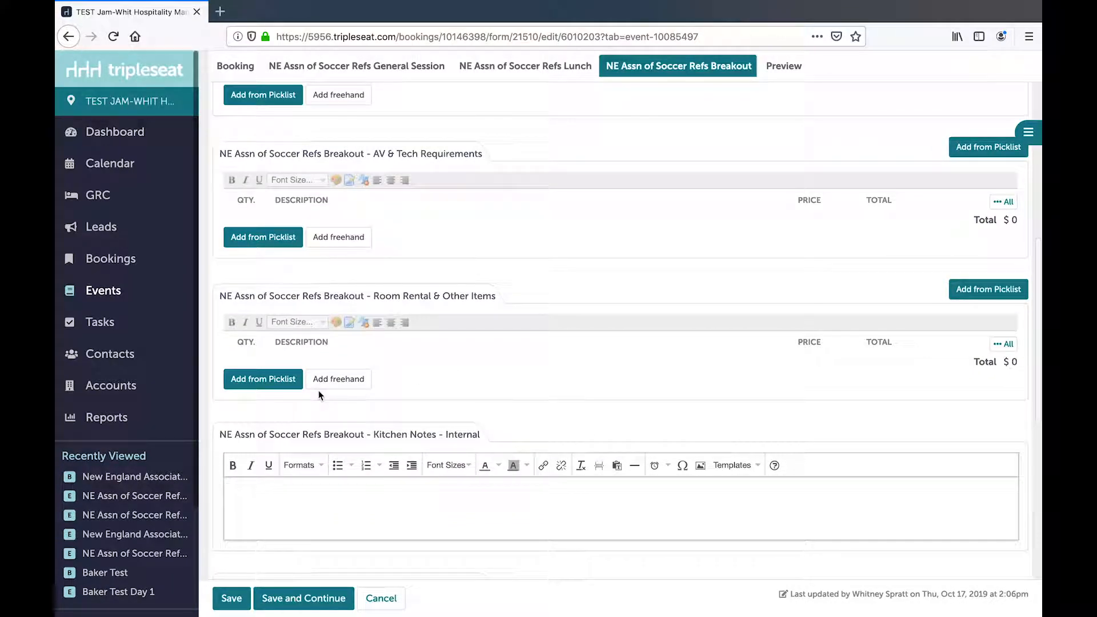
pyautogui.click(336, 380)
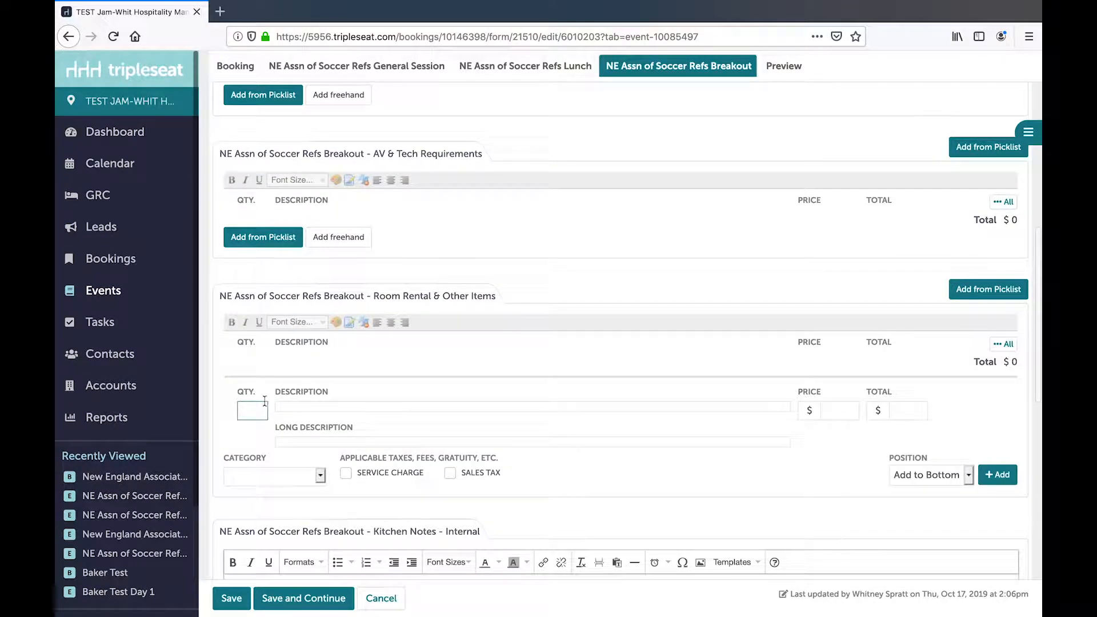
pyautogui.click(241, 410)
pyautogui.write('1')
pyautogui.click(298, 409)
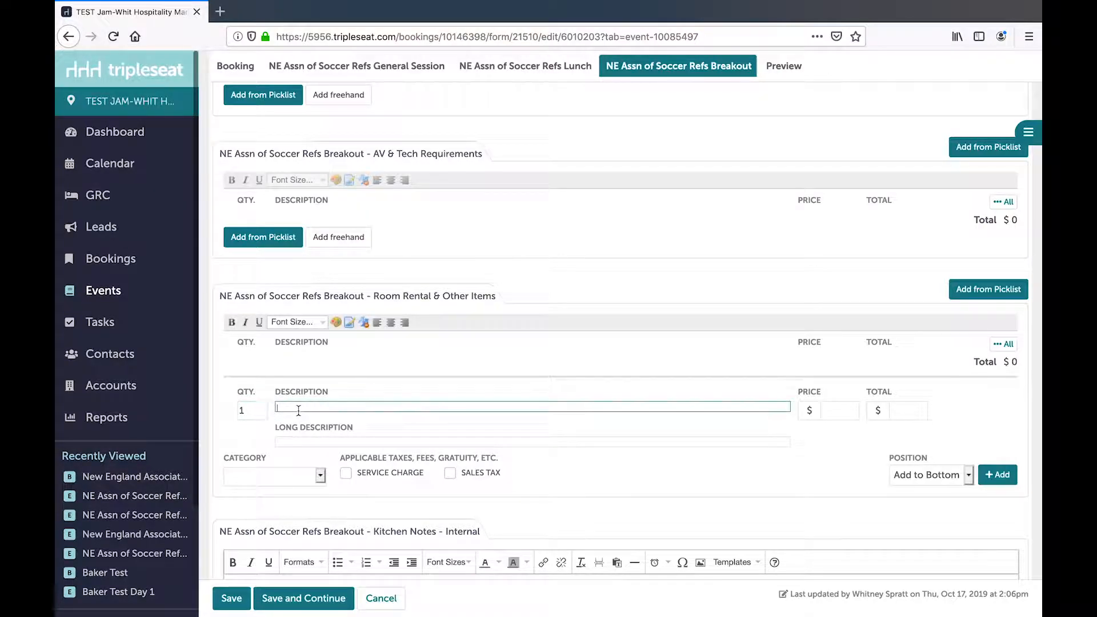
pyautogui.write('room rental Br')
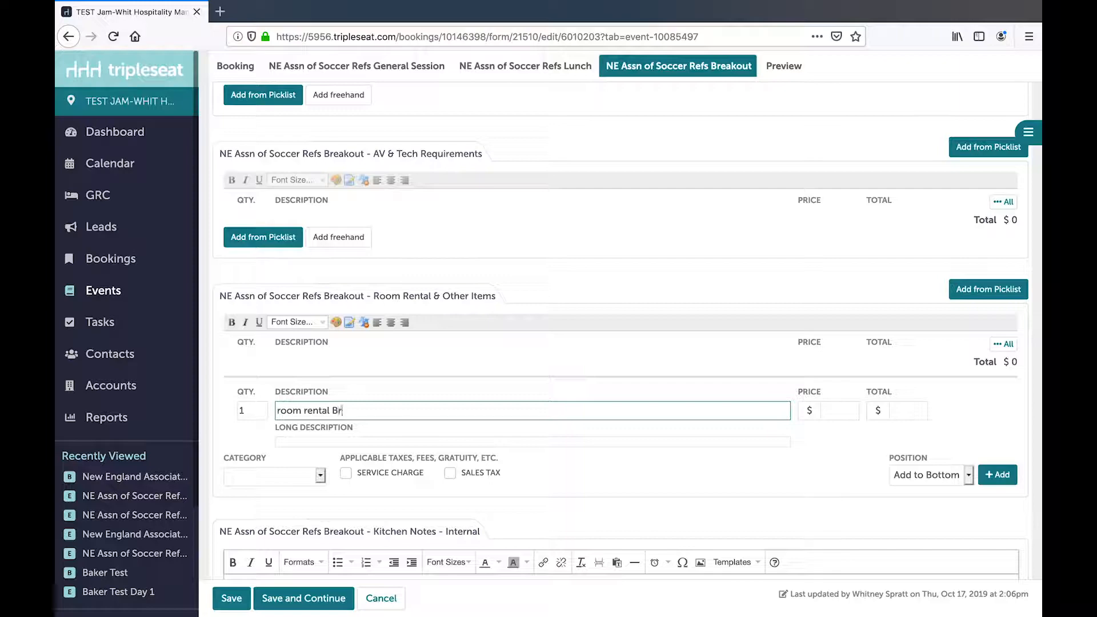
pyautogui.write('eakout')
pyautogui.press('Tab')
pyautogui.write('25')
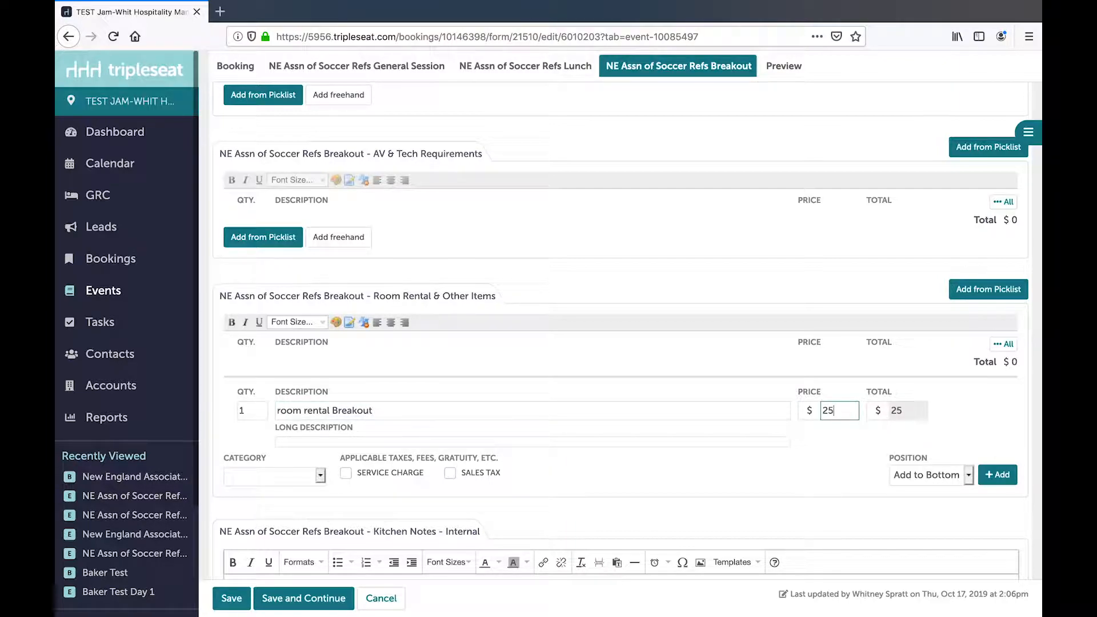
# - Categorize the Breakout room rental item as Room Rental and add it to the section
pyautogui.click(323, 480)
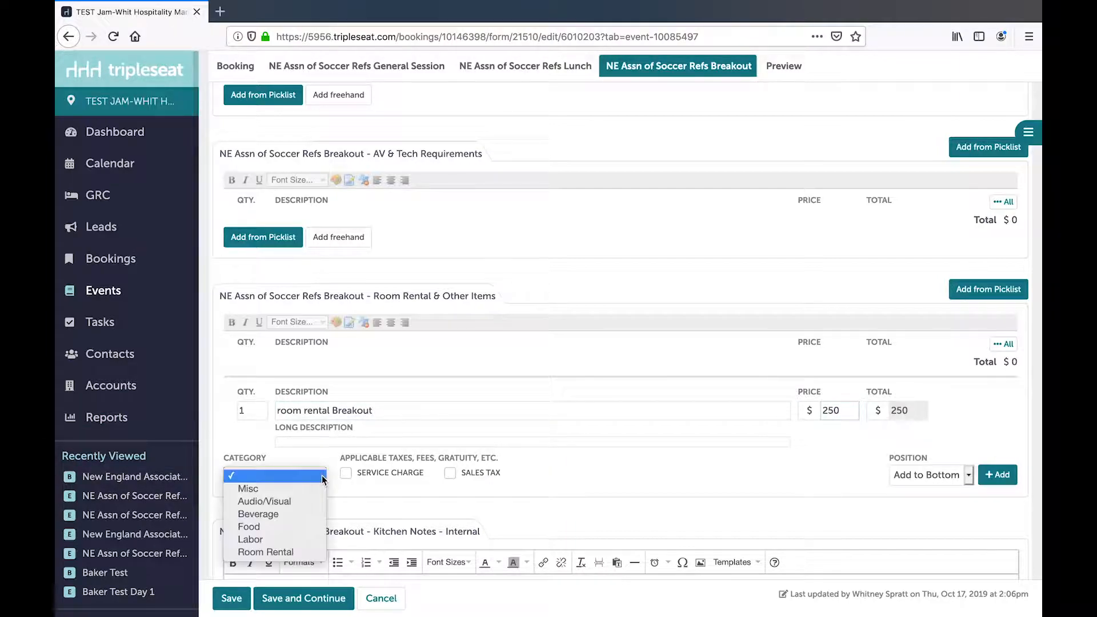
pyautogui.click(299, 550)
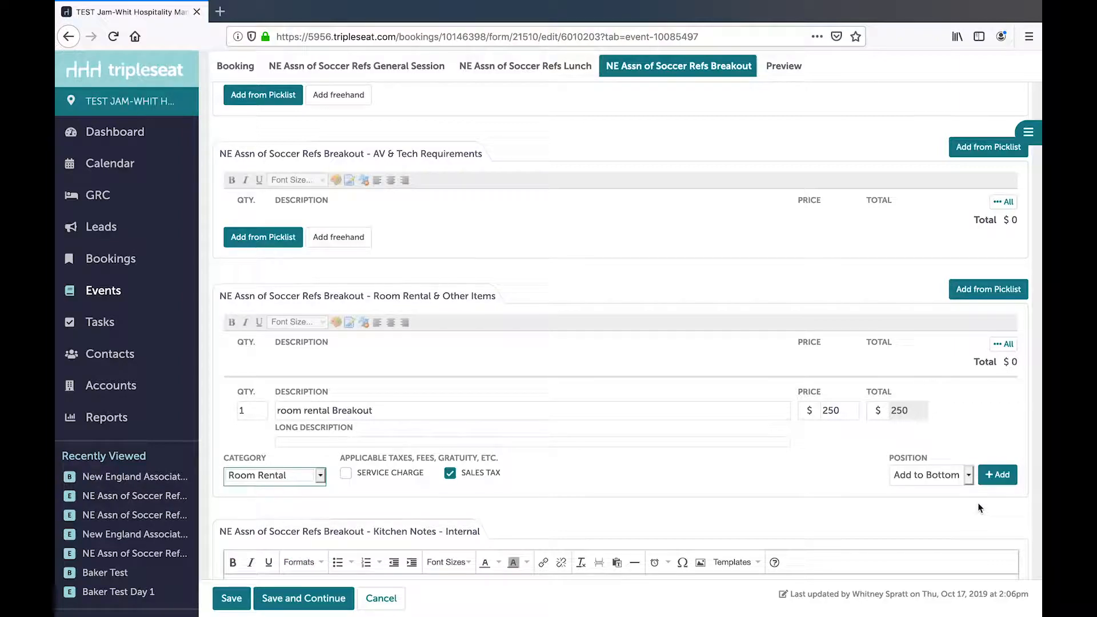
pyautogui.click(997, 474)
# - Enter "theater" as the Breakout event's Setup, and save while continuing to edit the document
pyautogui.scroll(-4, 602, 453)
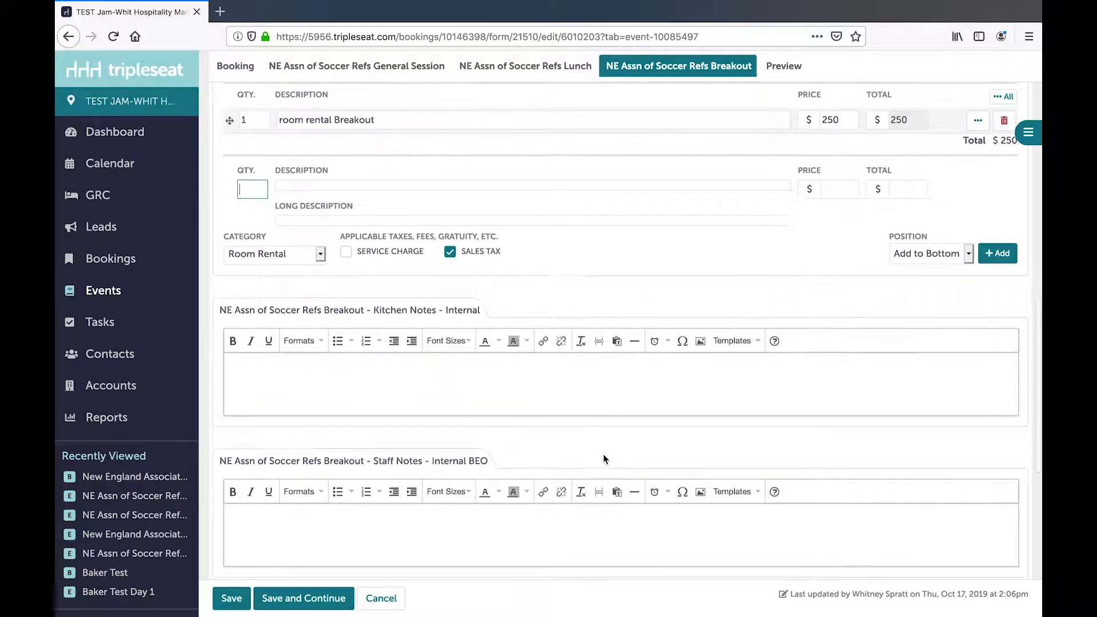
pyautogui.scroll(-2, 604, 459)
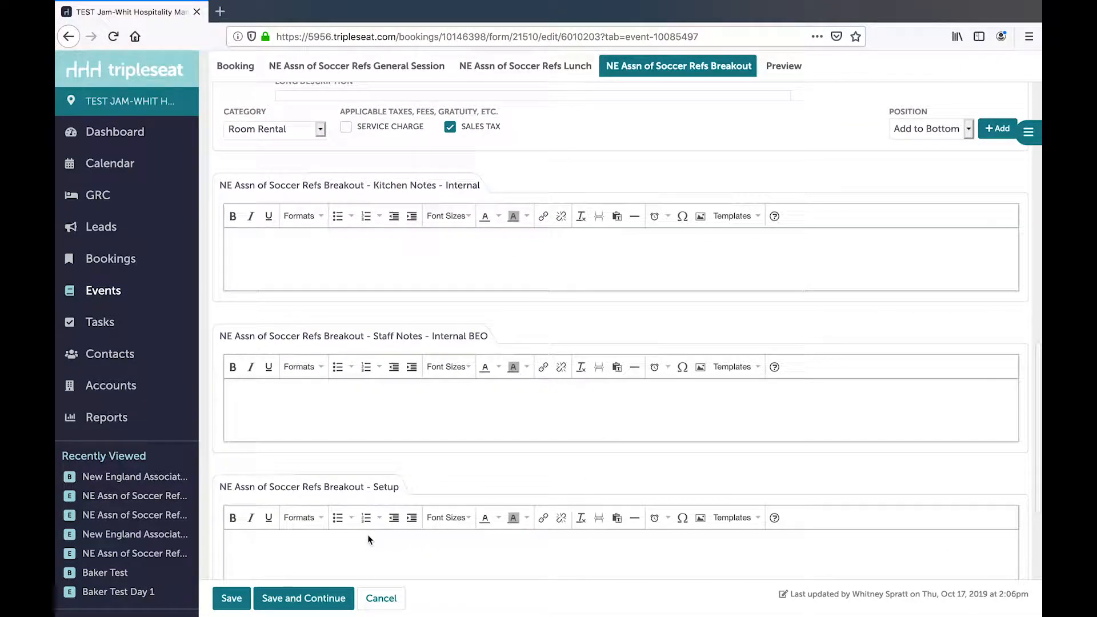
pyautogui.click(367, 534)
pyautogui.write('theater')
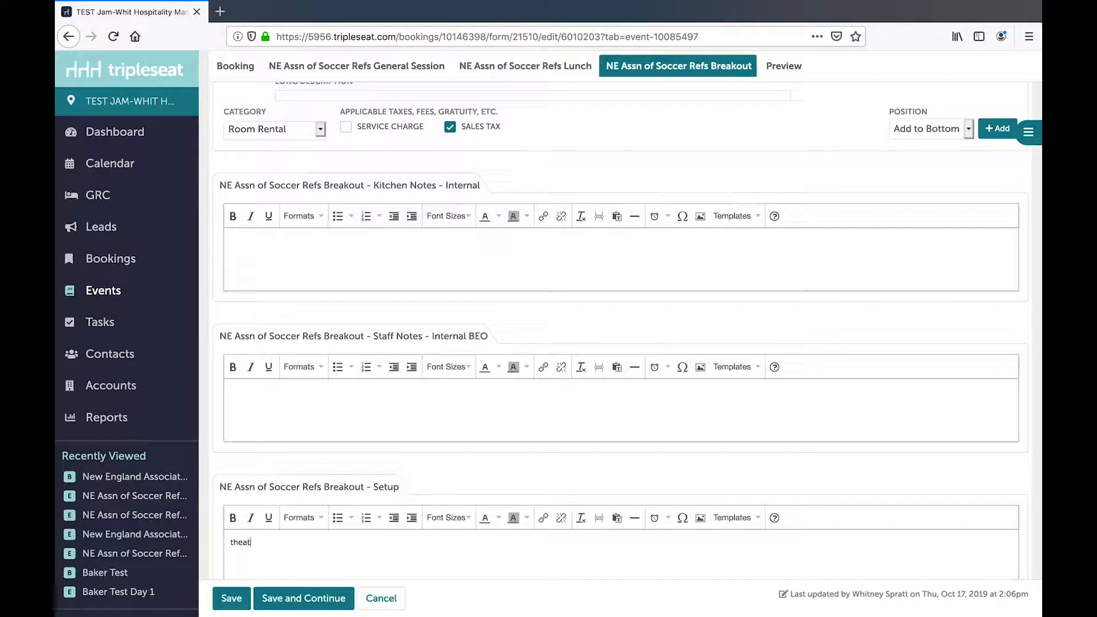
pyautogui.click(286, 586)
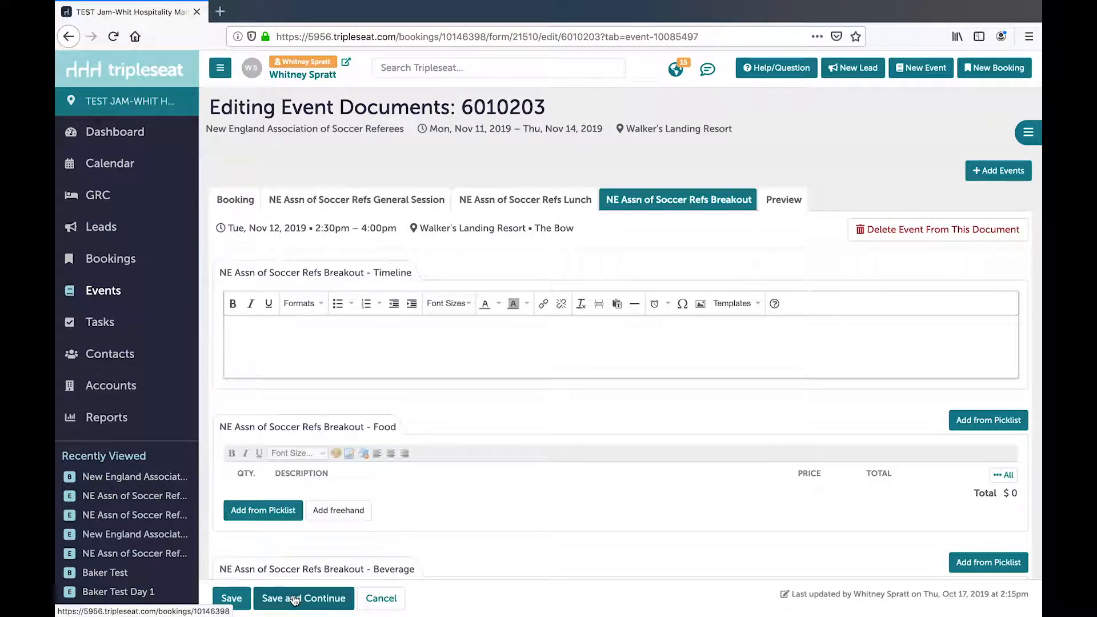
# - Review the document's preview, from the booking-level information through the General Session, Lunch and Breakout event sections
pyautogui.click(784, 201)
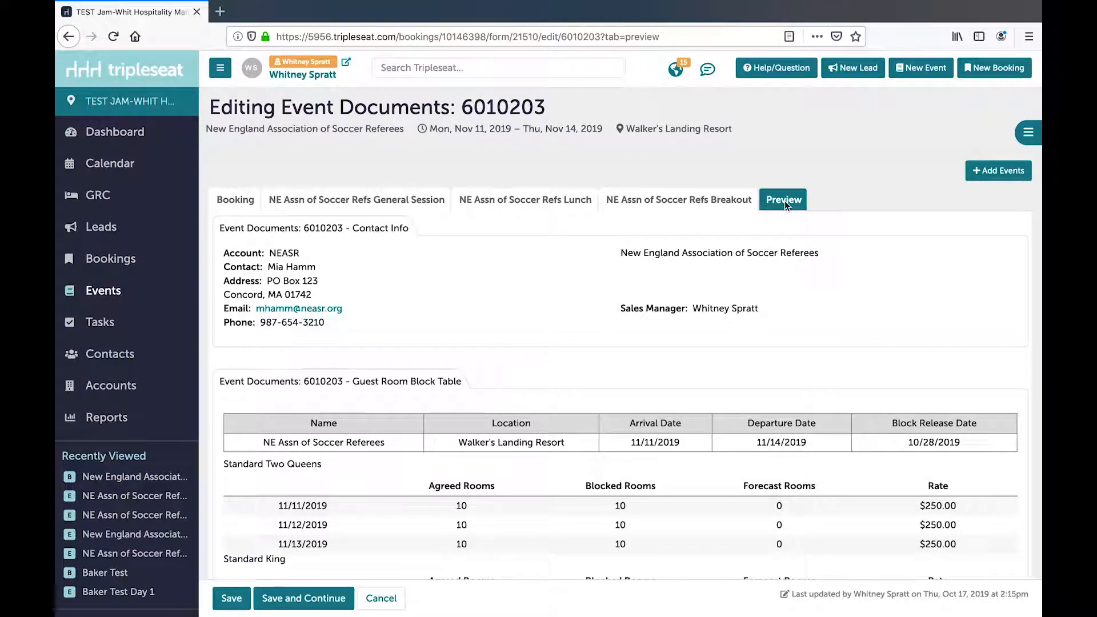
pyautogui.scroll(-4, 565, 369)
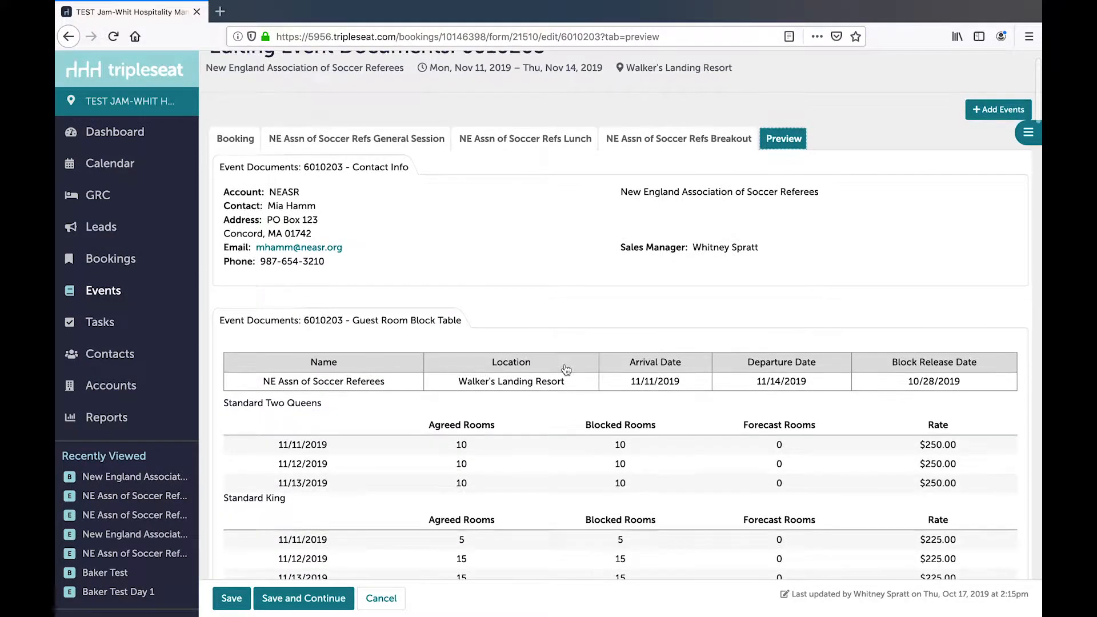
pyautogui.scroll(-6, 565, 369)
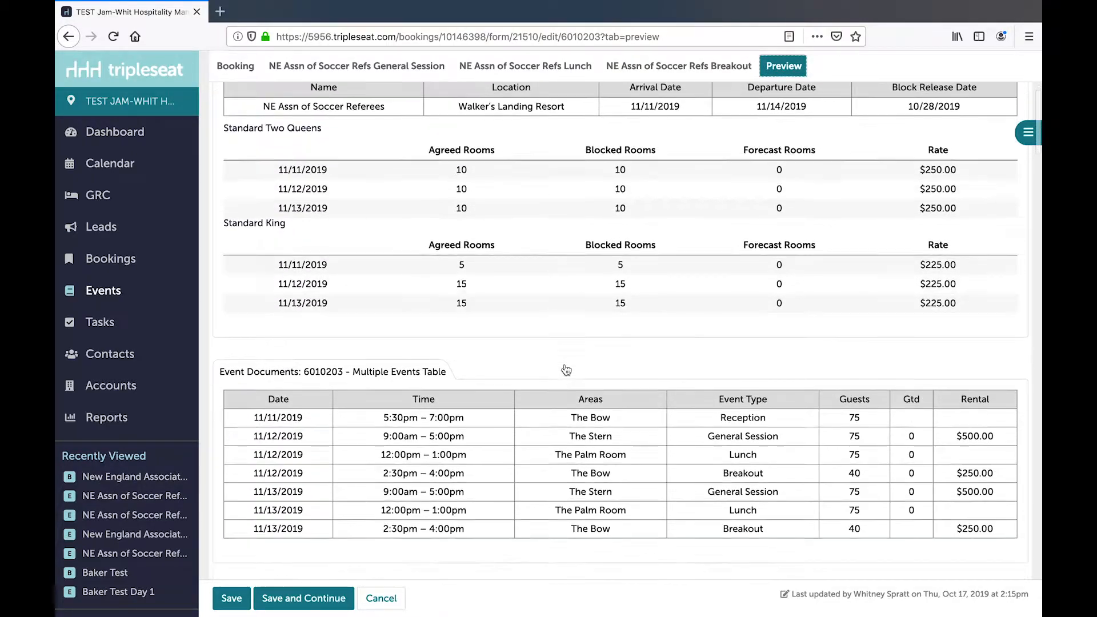
pyautogui.scroll(-6, 566, 370)
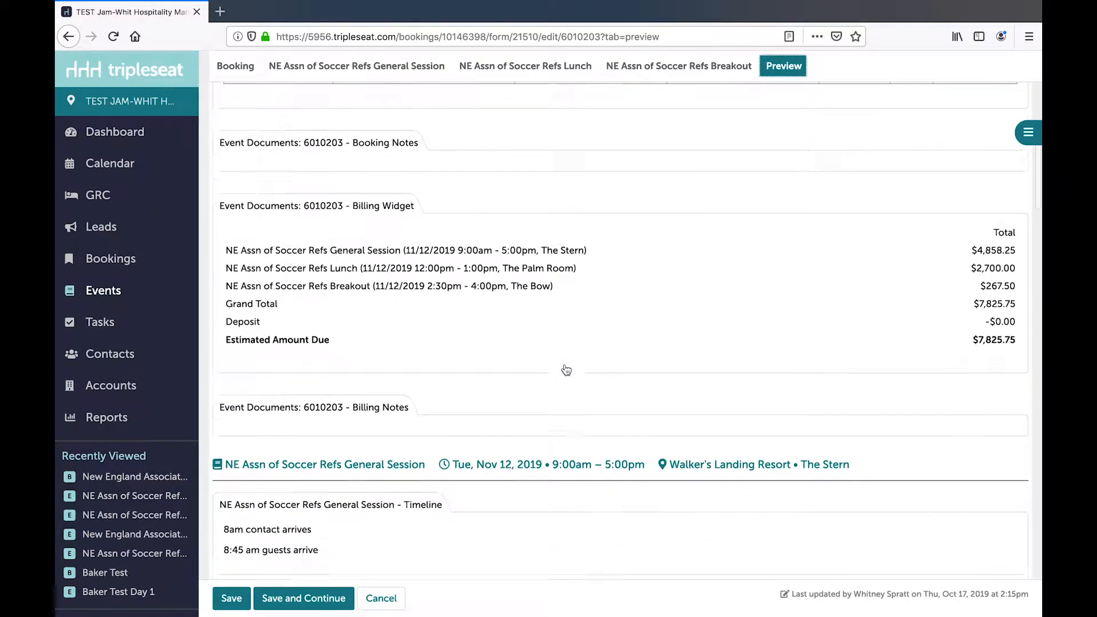
pyautogui.scroll(-2, 565, 368)
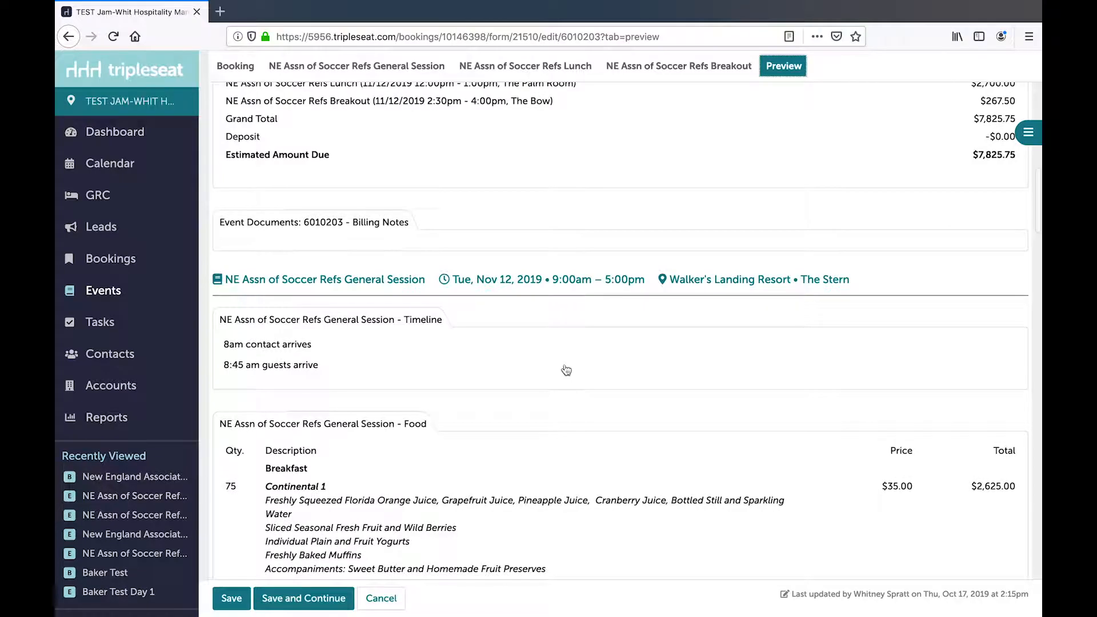
pyautogui.scroll(-2, 565, 368)
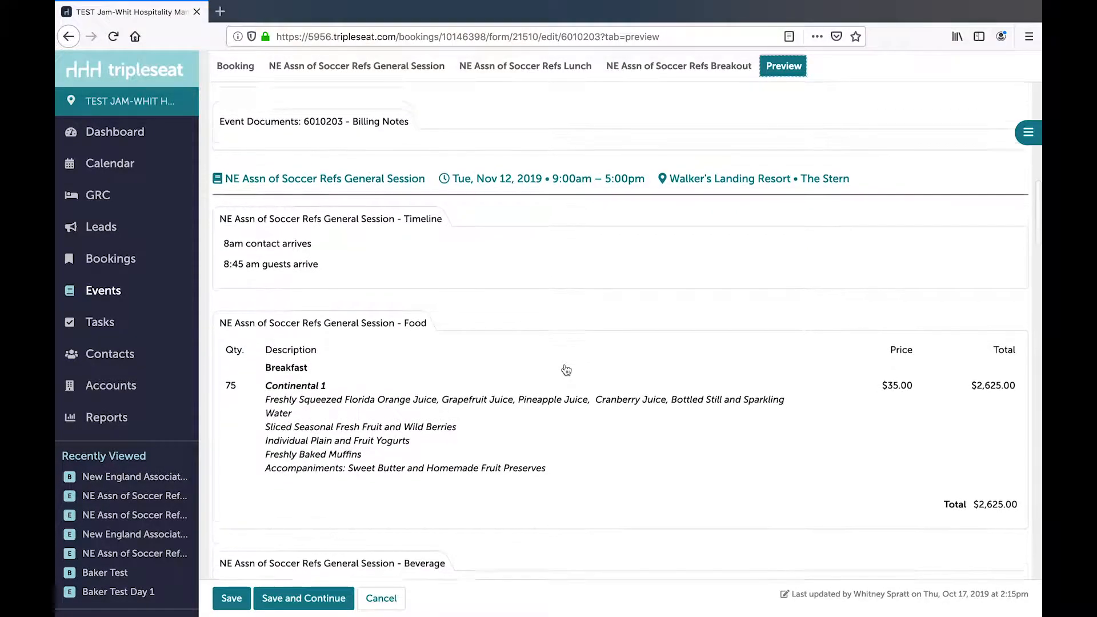
pyautogui.scroll(-4, 566, 369)
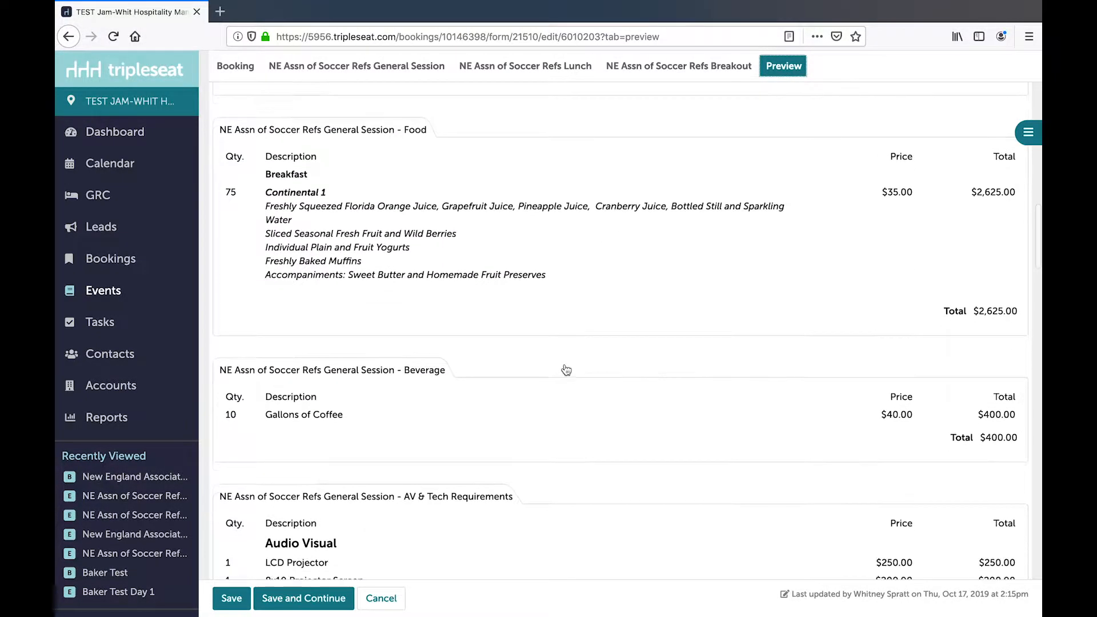
pyautogui.scroll(-8, 565, 369)
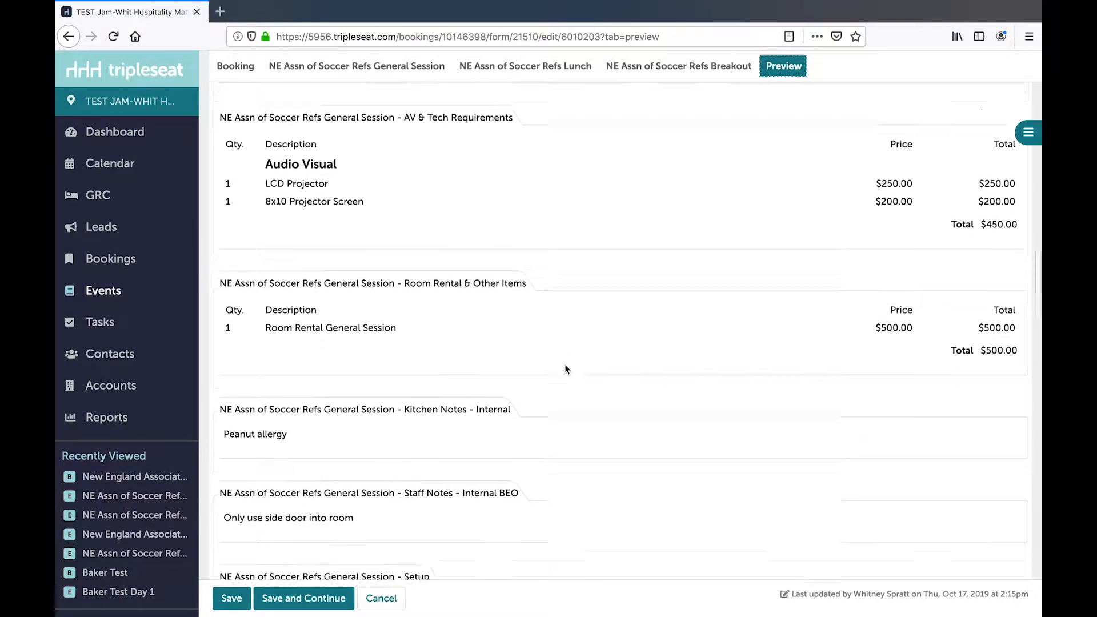
pyautogui.scroll(-3, 564, 368)
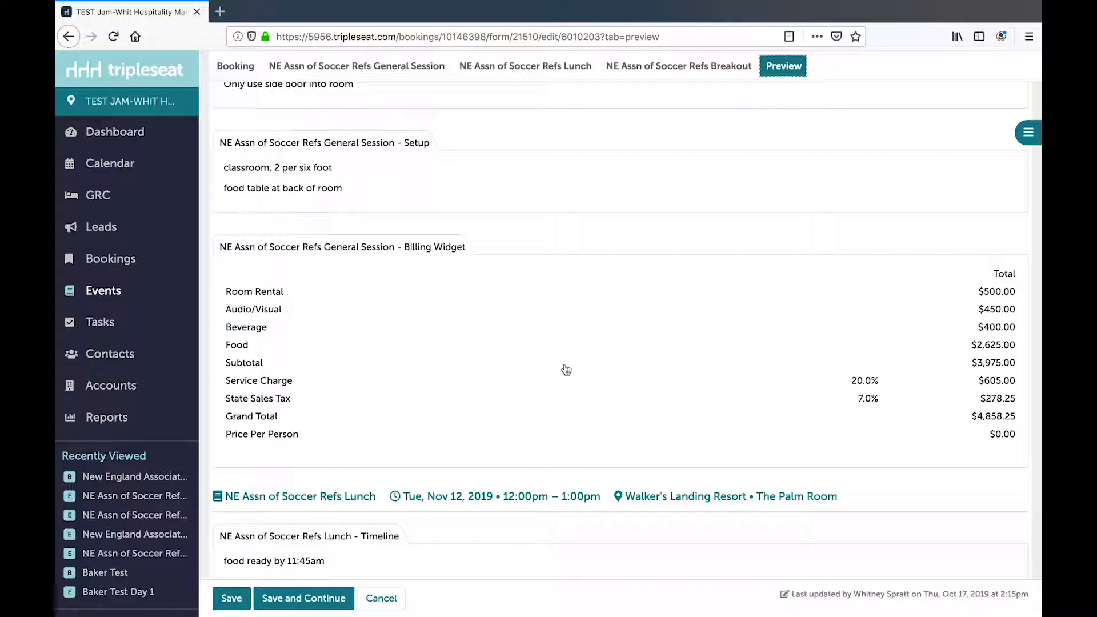
pyautogui.scroll(-3, 540, 403)
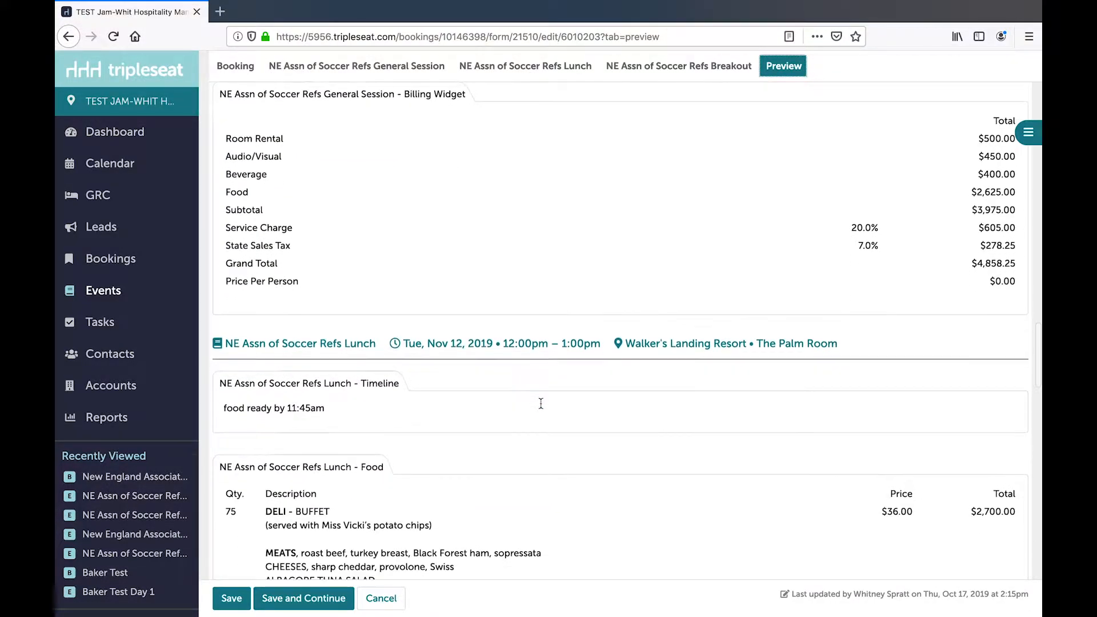
pyautogui.scroll(-4, 540, 403)
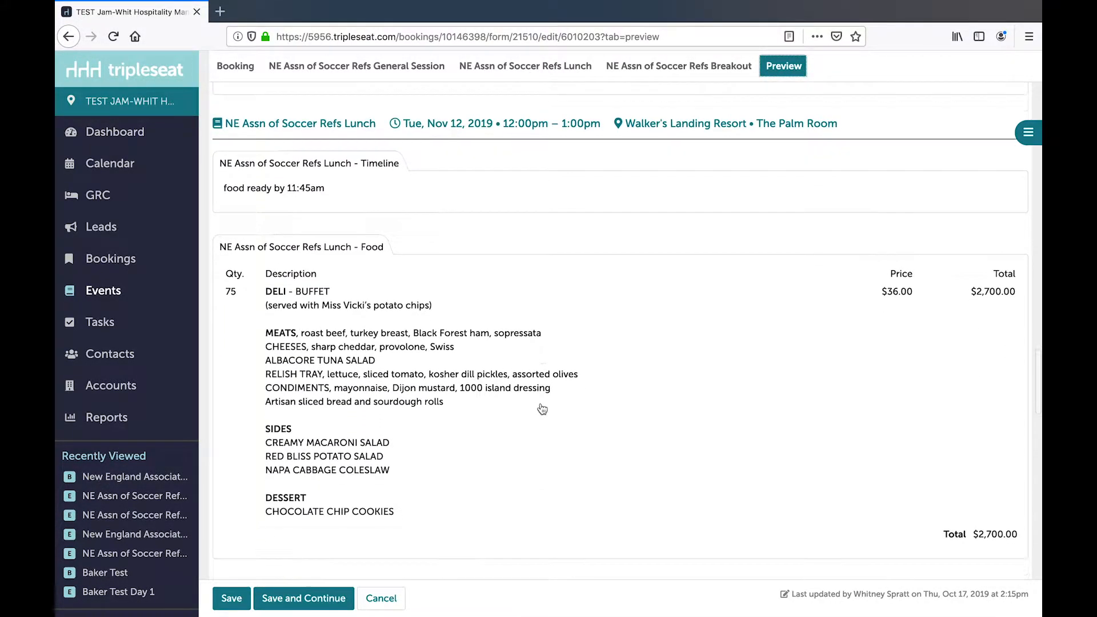
pyautogui.scroll(-5, 542, 408)
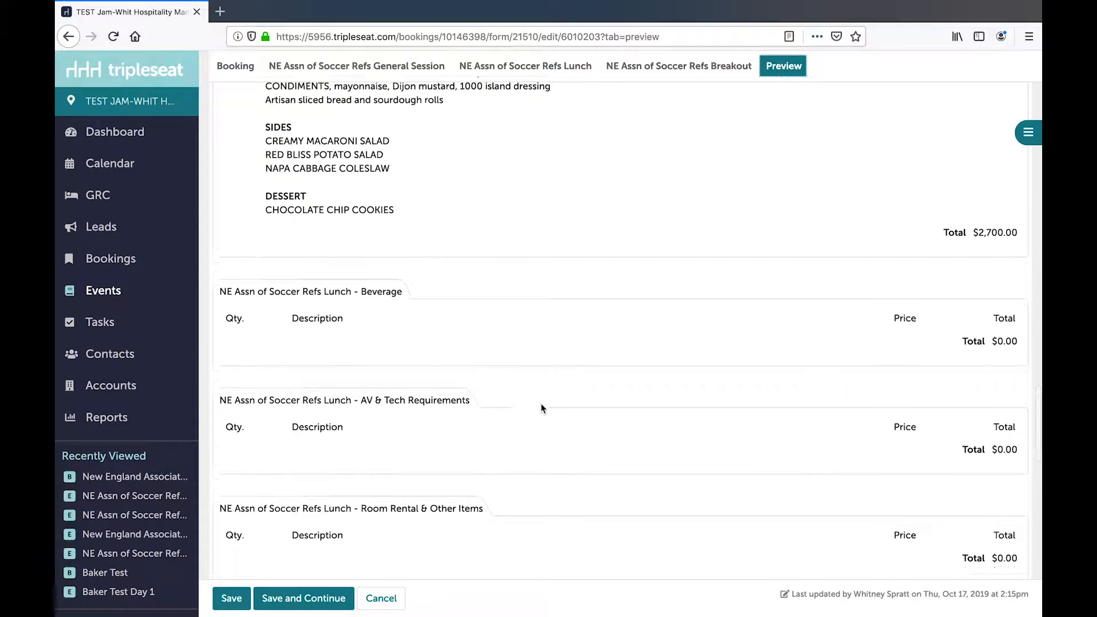
pyautogui.scroll(-7, 542, 408)
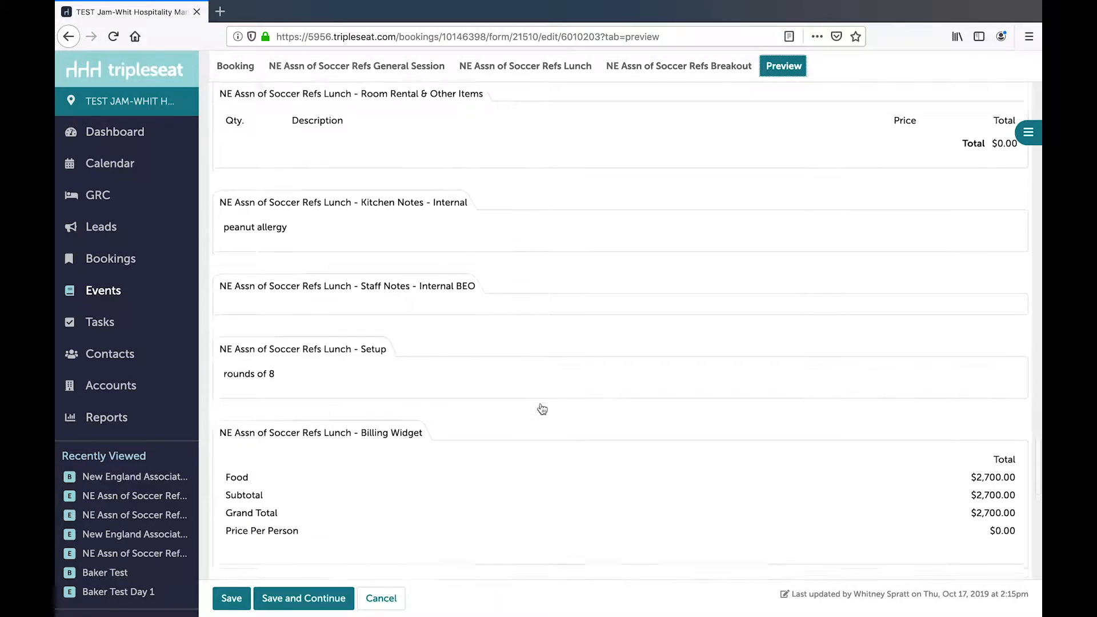
pyautogui.scroll(-7, 542, 409)
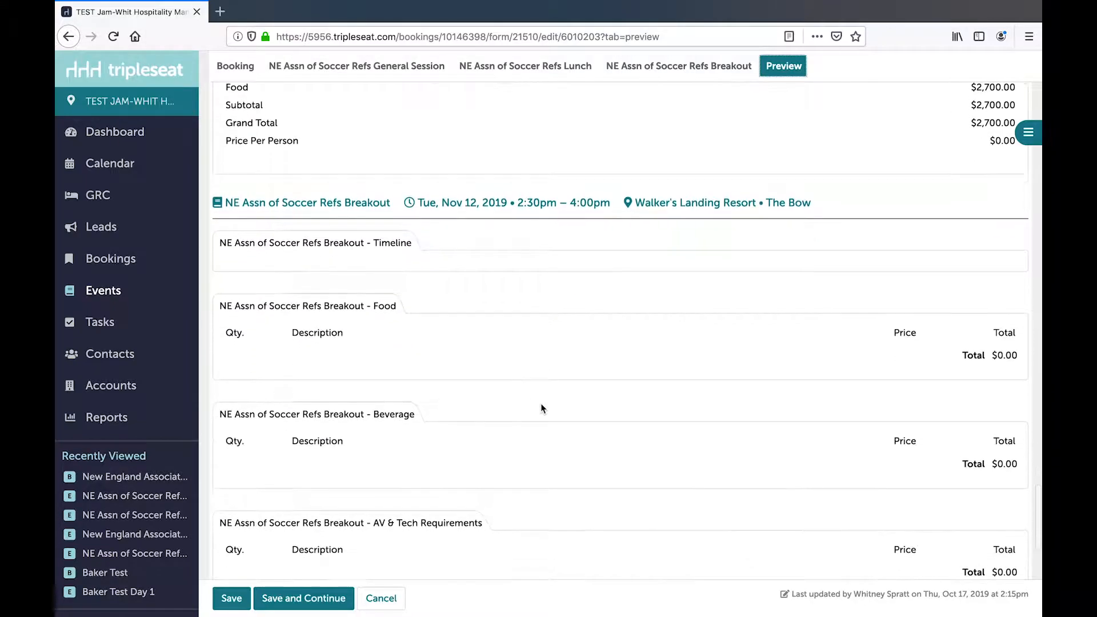
pyautogui.scroll(-1, 542, 407)
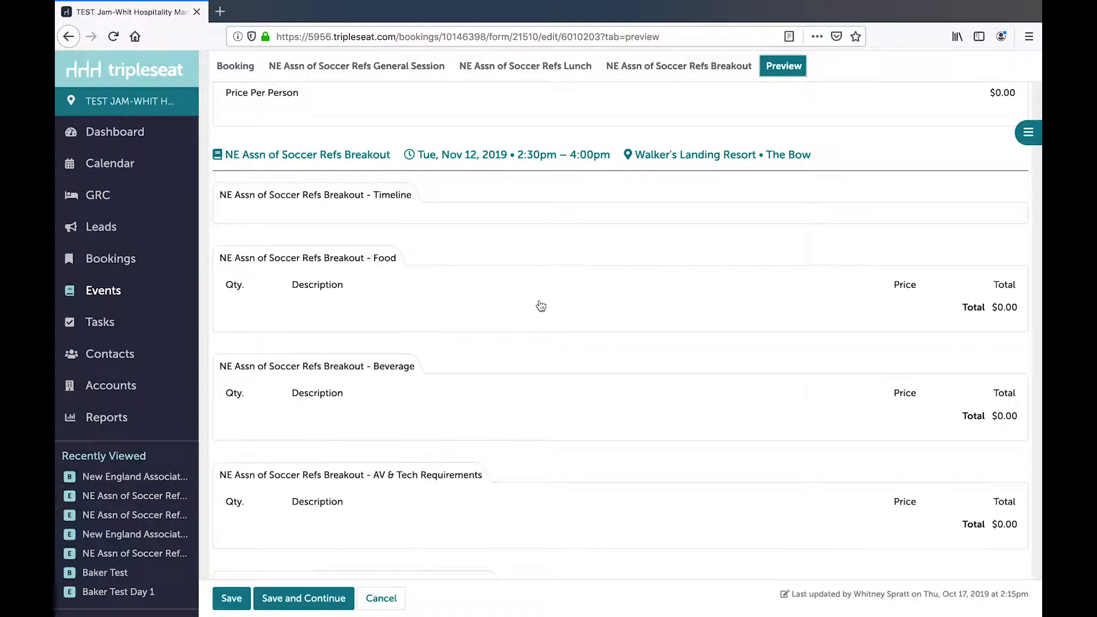
# - Add the Flat Screen Monitor from the Audio Visual picklist to the Breakout event's AV & Tech Requirements
pyautogui.click(412, 490)
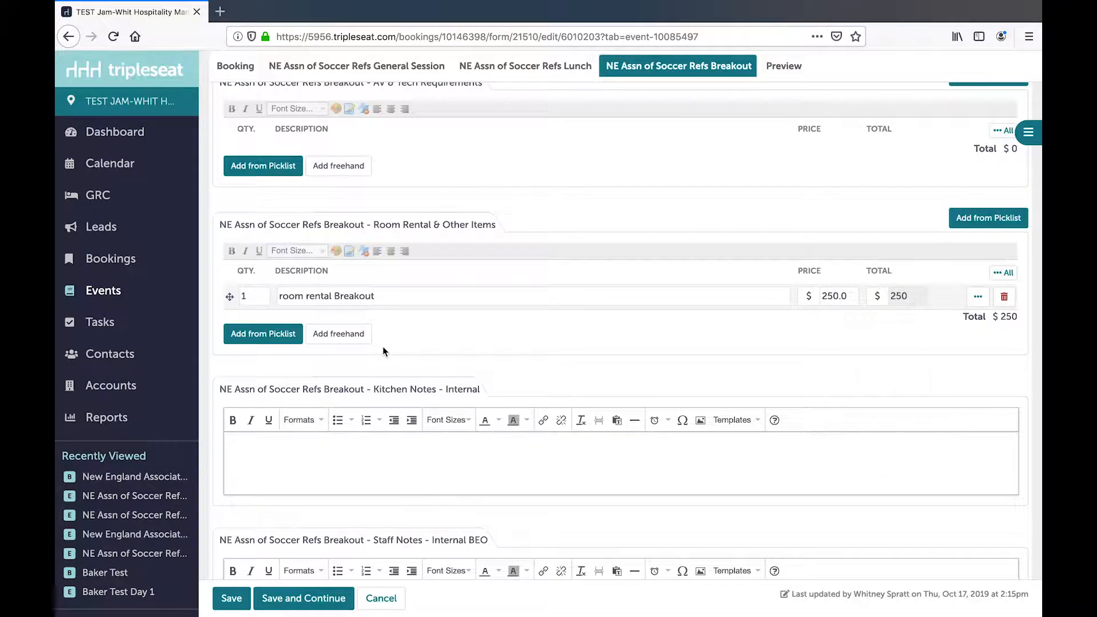
pyautogui.scroll(2, 383, 346)
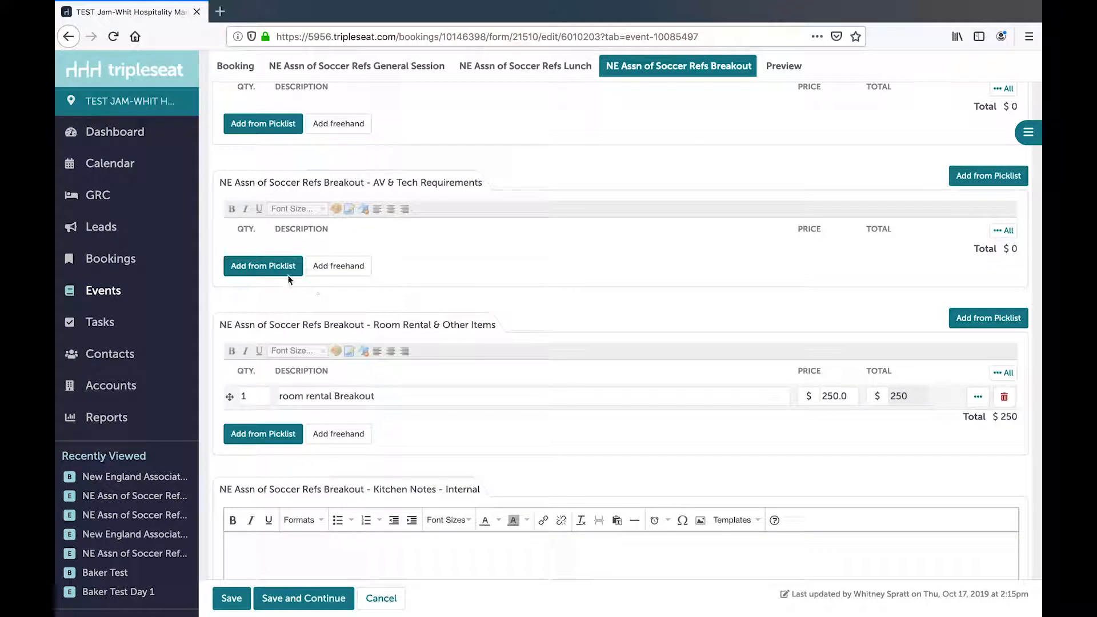
pyautogui.click(282, 269)
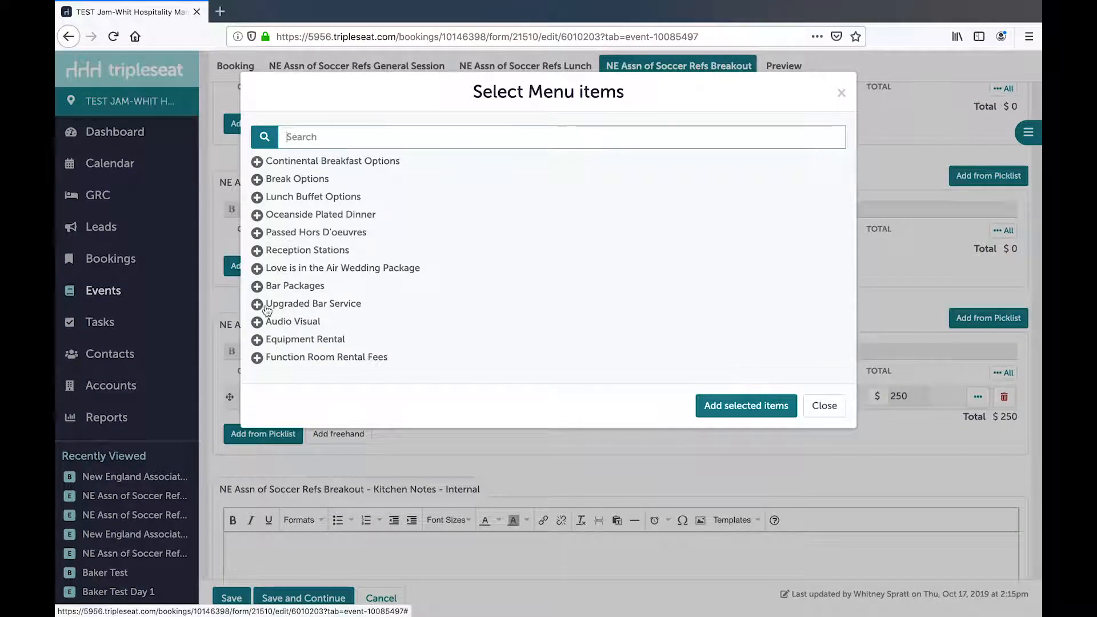
pyautogui.click(257, 322)
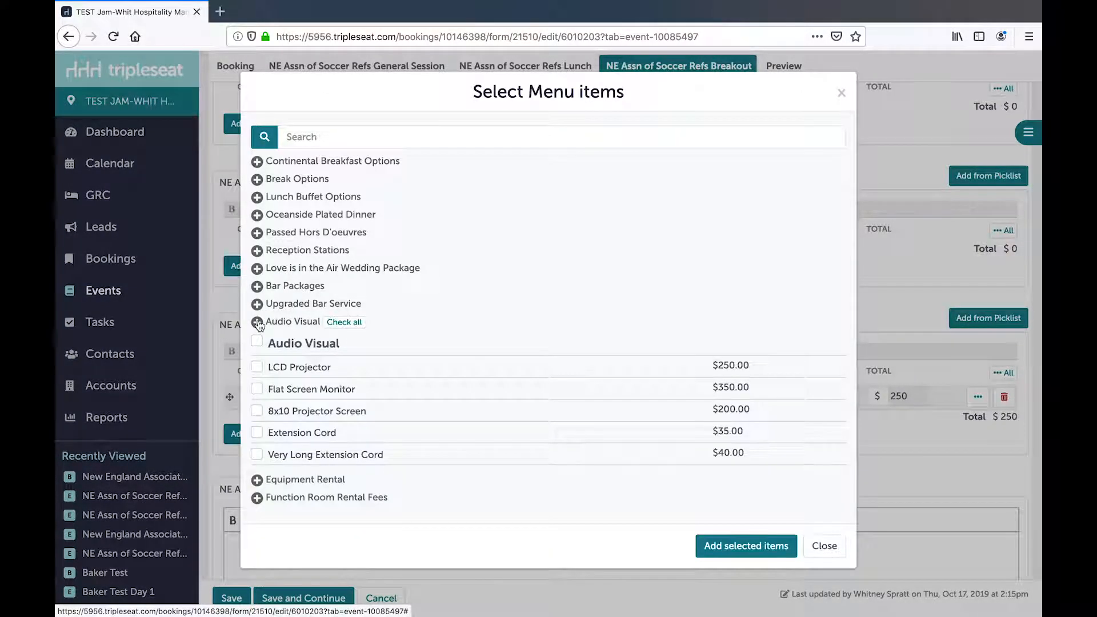
pyautogui.click(260, 389)
pyautogui.click(742, 547)
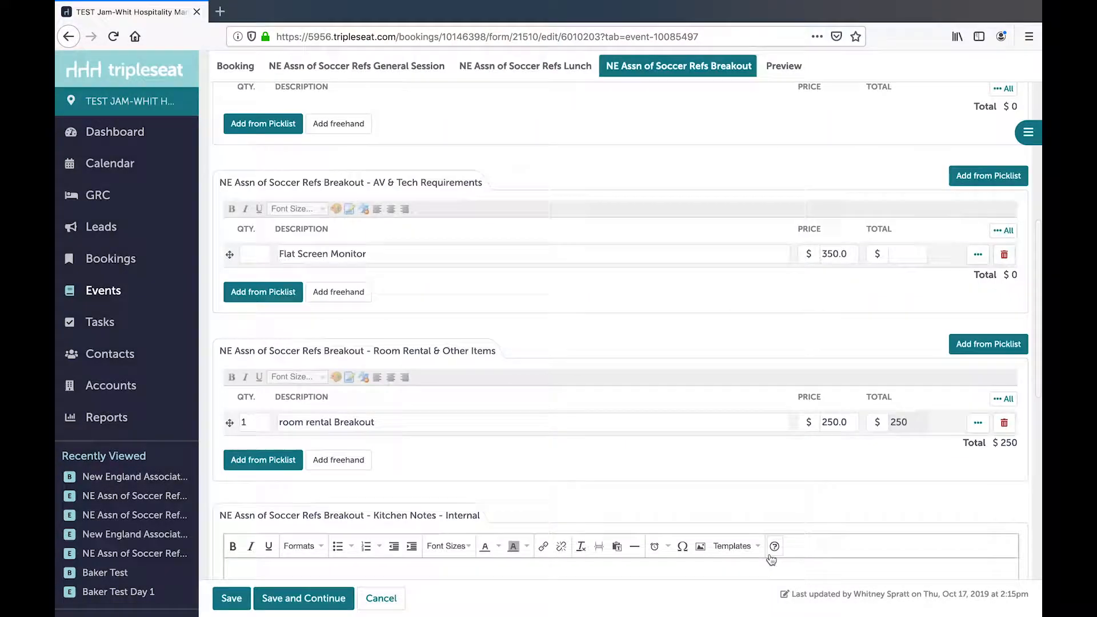
# - Set the Flat Screen Monitor's quantity to 1 and save the document, returning to the booking
pyautogui.click(263, 253)
pyautogui.write('1')
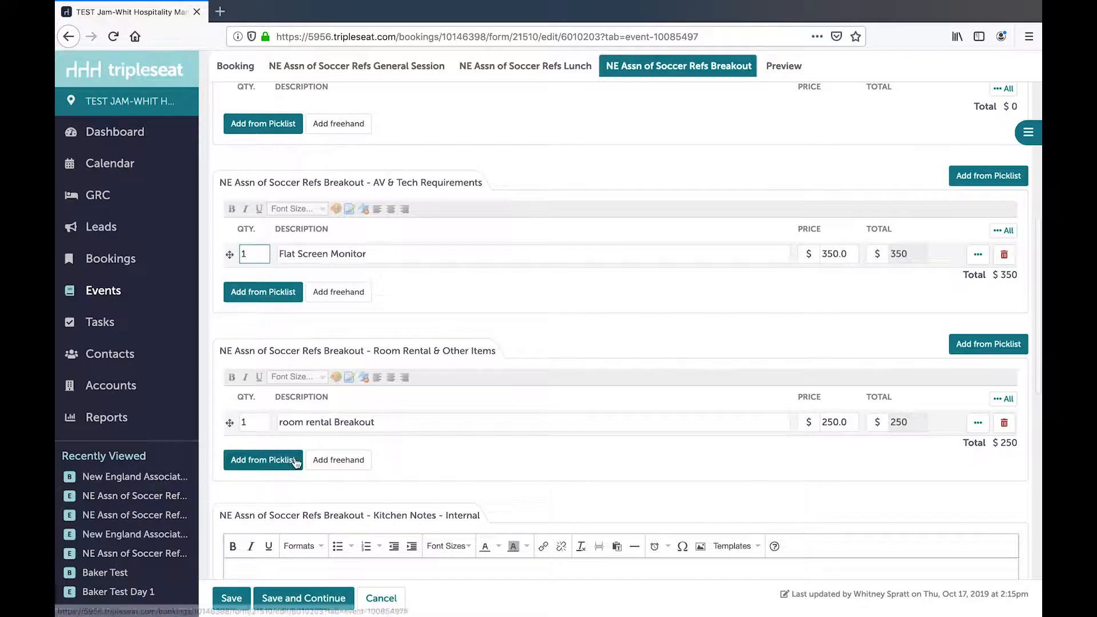
pyautogui.click(234, 600)
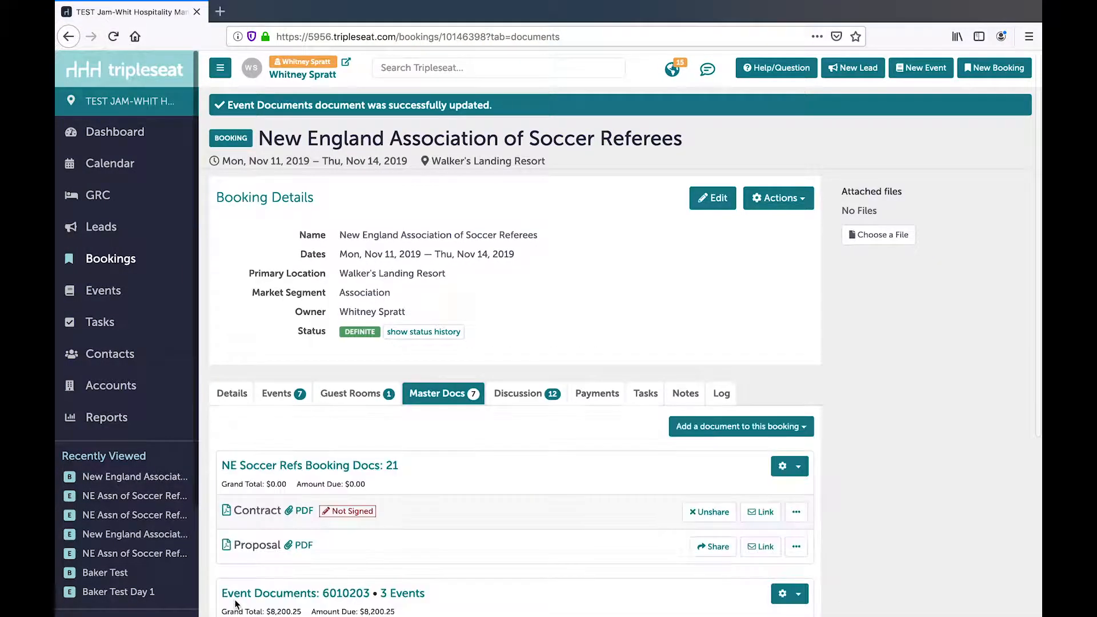
# - Reopen the Event Documents document for editing from the booking's master docs
pyautogui.scroll(-3, 451, 487)
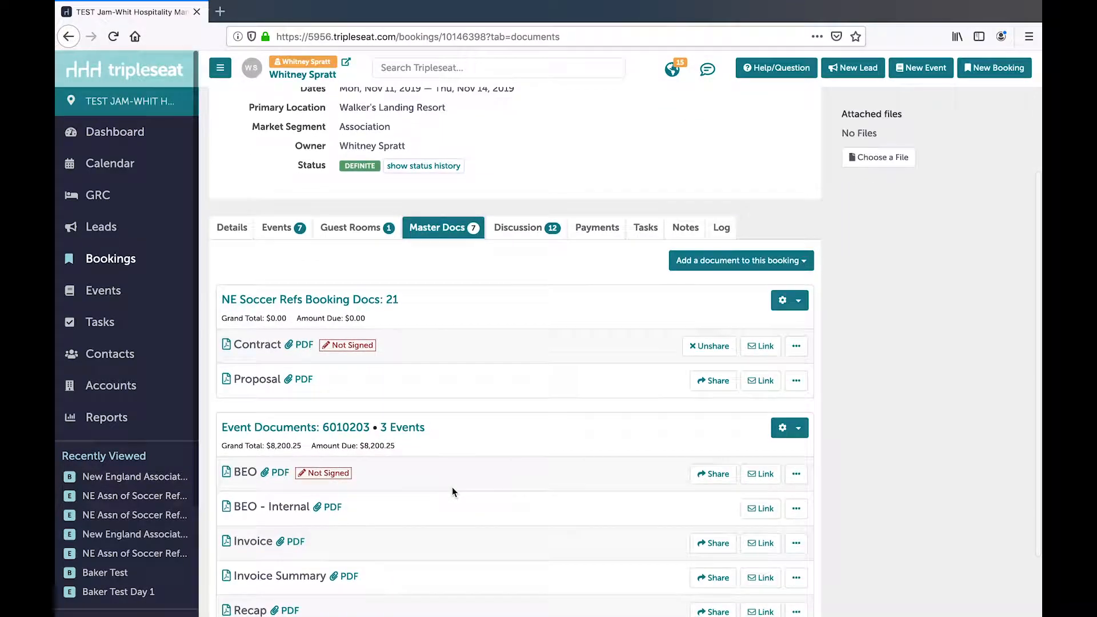
pyautogui.scroll(-1, 400, 392)
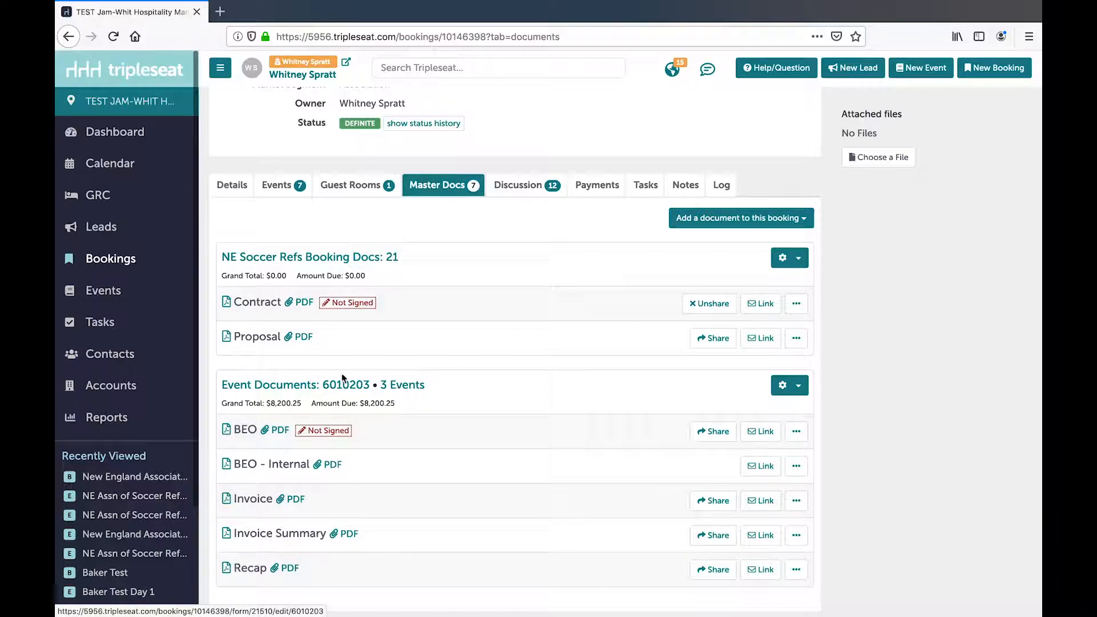
pyautogui.click(288, 391)
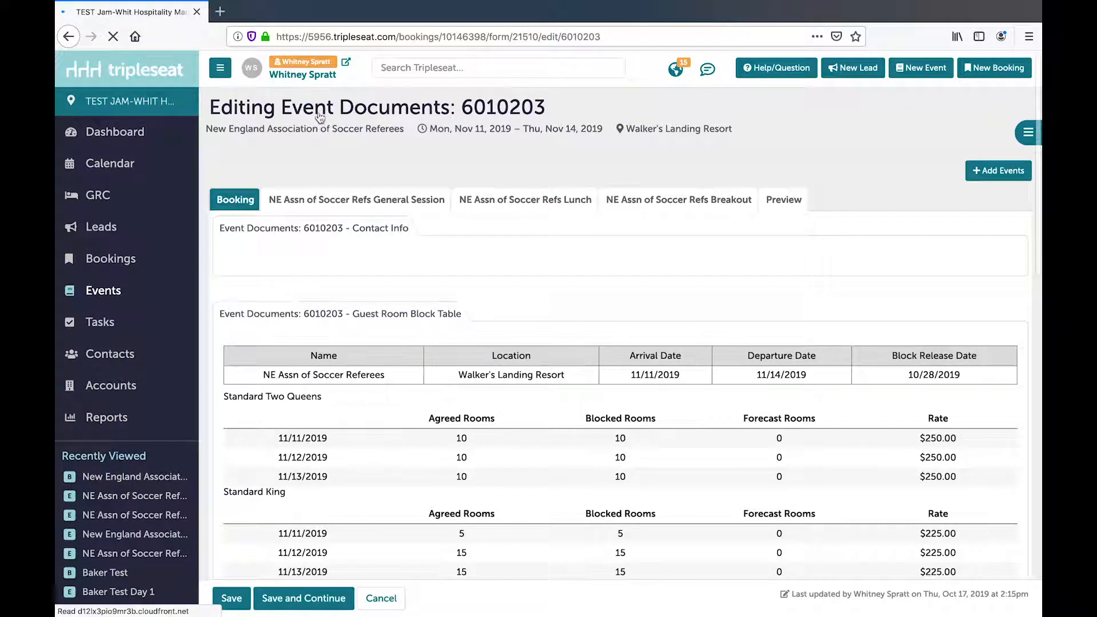
# - Replace "Event Documents" in the document's title with "NE Soccer Refs Tuesday Event Docs", keeping the number, and save
pyautogui.click(320, 108)
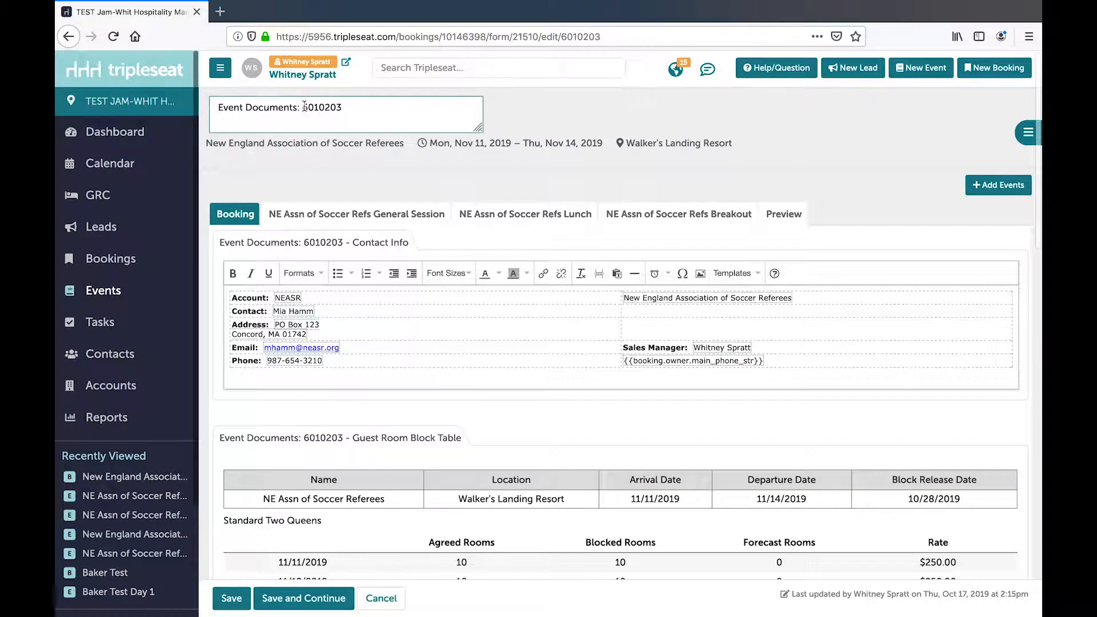
pyautogui.moveTo(295, 109); pyautogui.dragTo(210, 109)
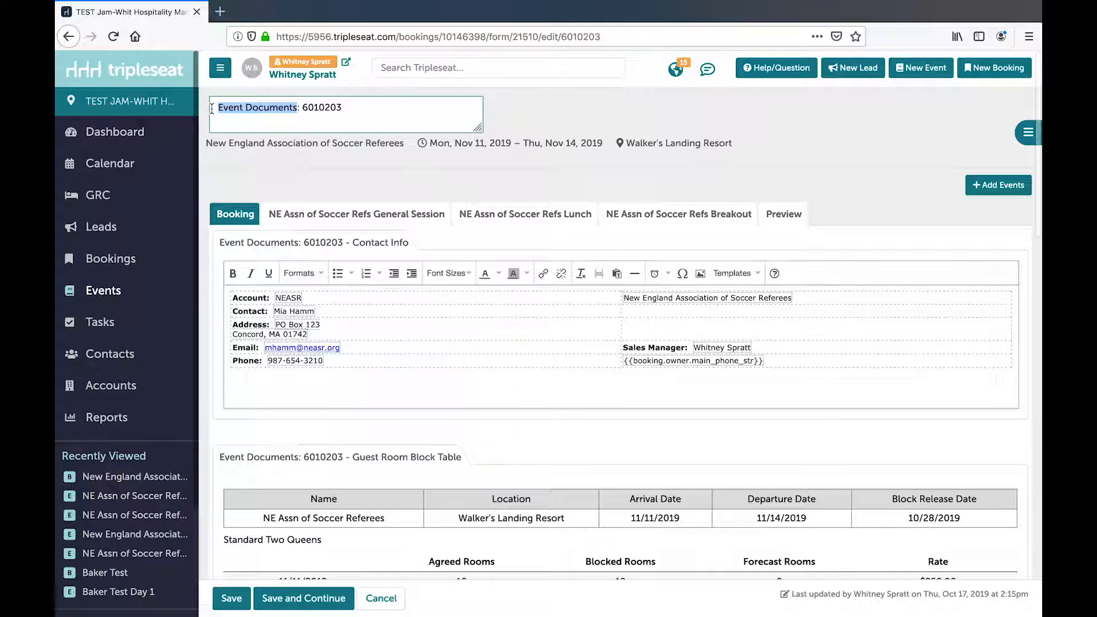
pyautogui.write('NE Soccer E')
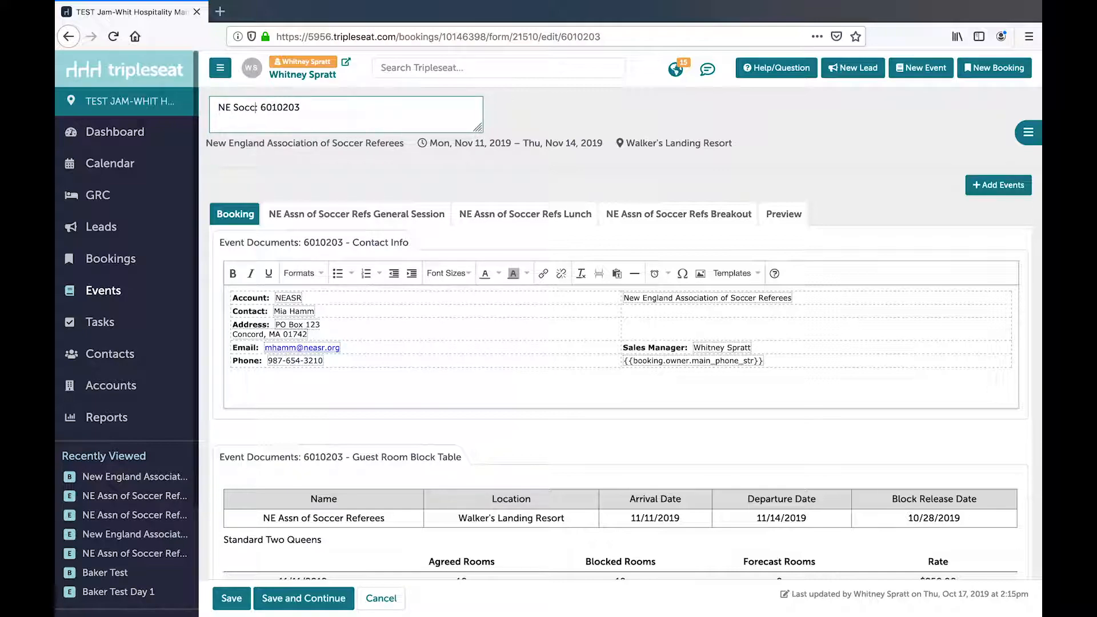
pyautogui.press('BackSpace')
pyautogui.write('Refs Tue')
pyautogui.write('sday Event Do')
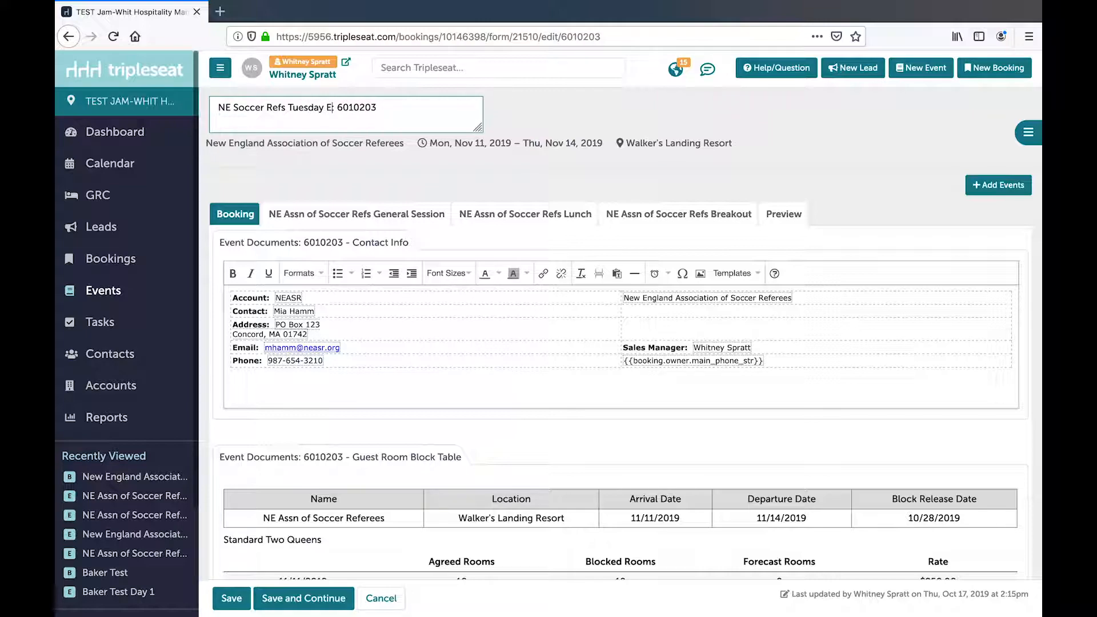
pyautogui.write('cs')
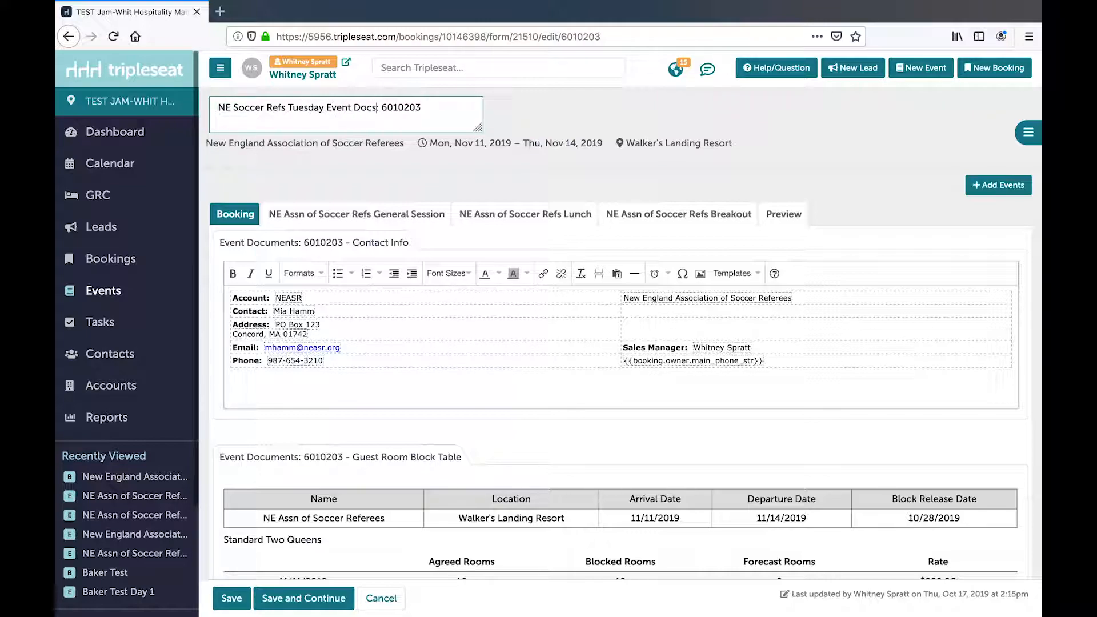
pyautogui.click(232, 600)
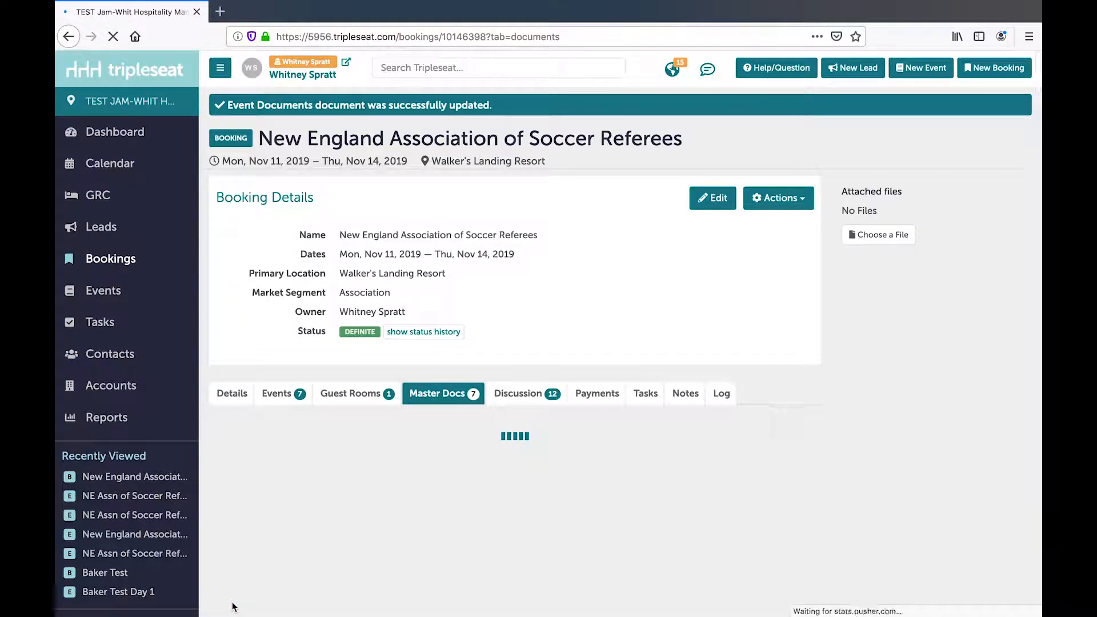
# - Open the BEO of the NE Soccer Refs Tuesday Event Docs and review its food, beverage, setup and A/V sections
pyautogui.scroll(-5, 351, 553)
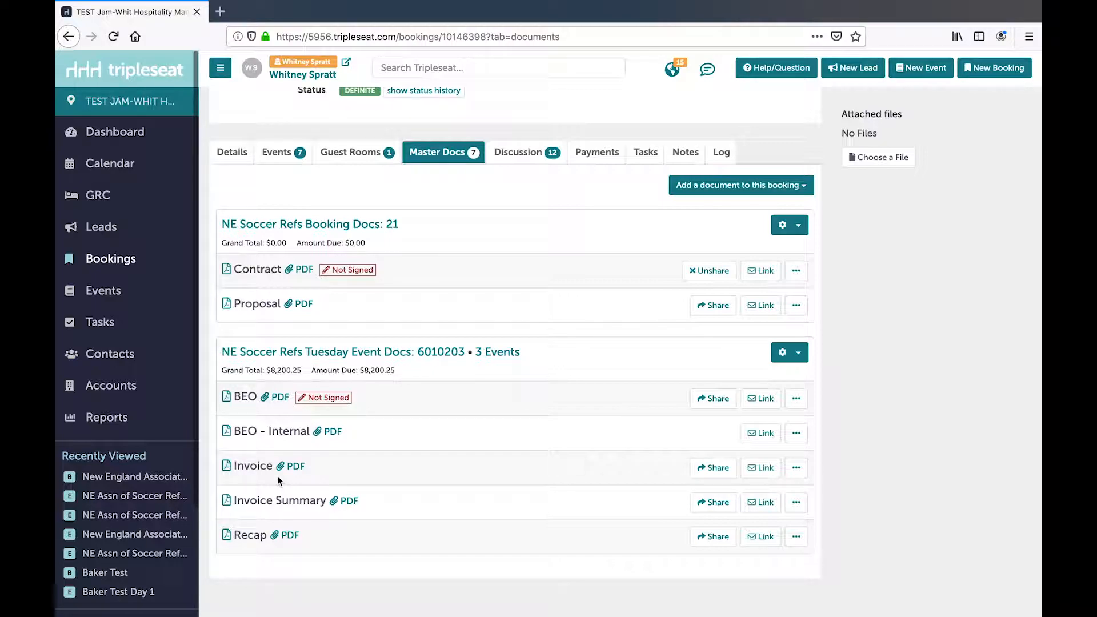
pyautogui.click(246, 396)
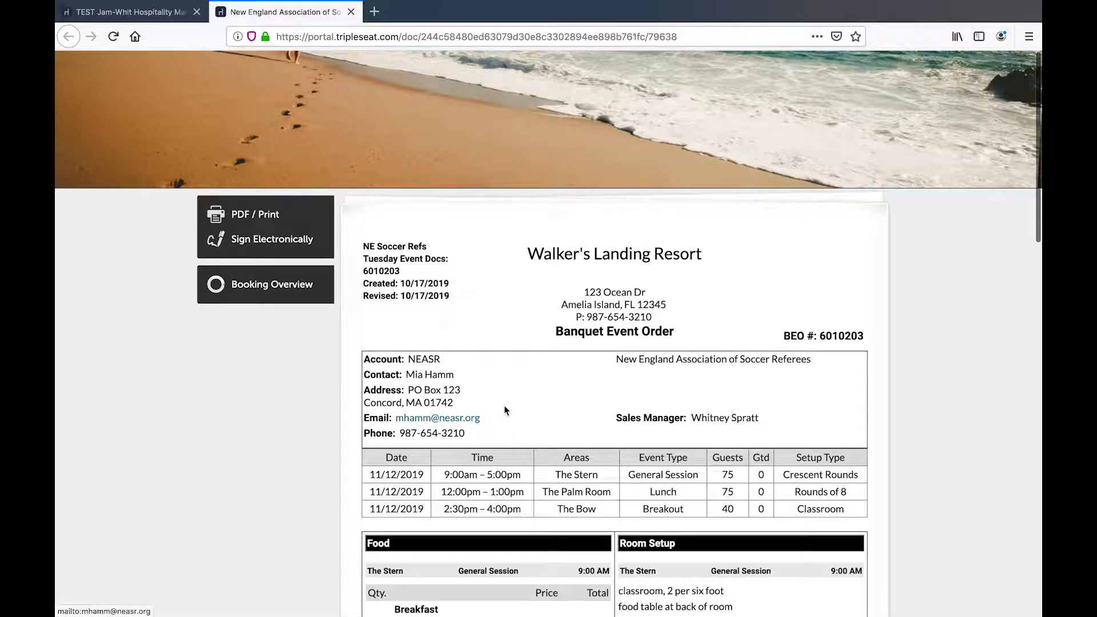
pyautogui.scroll(-5, 505, 410)
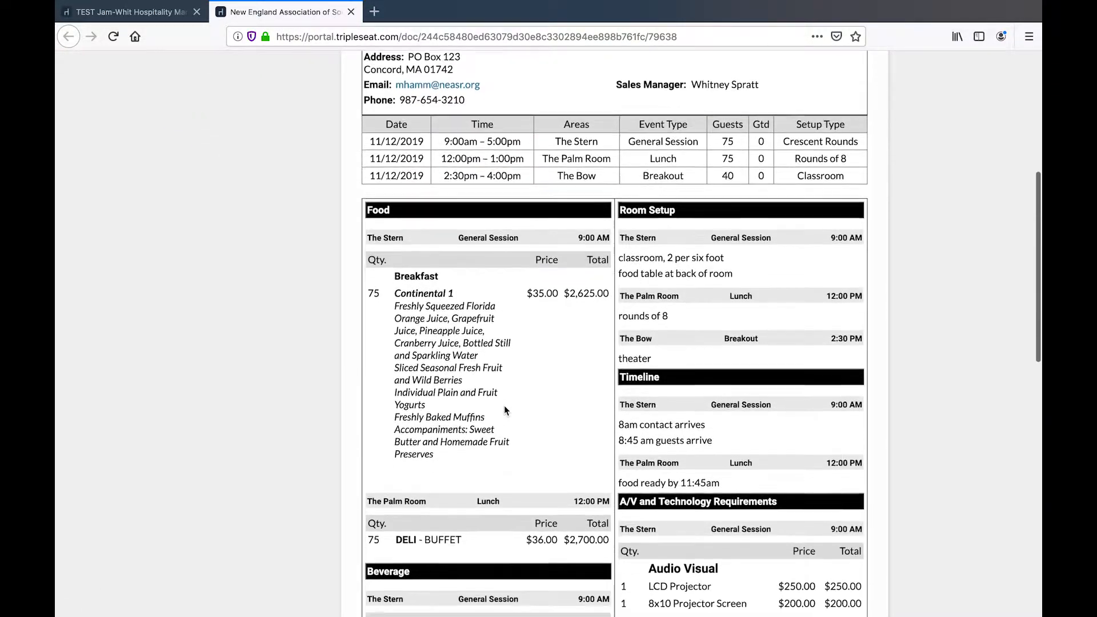
pyautogui.scroll(-3, 504, 410)
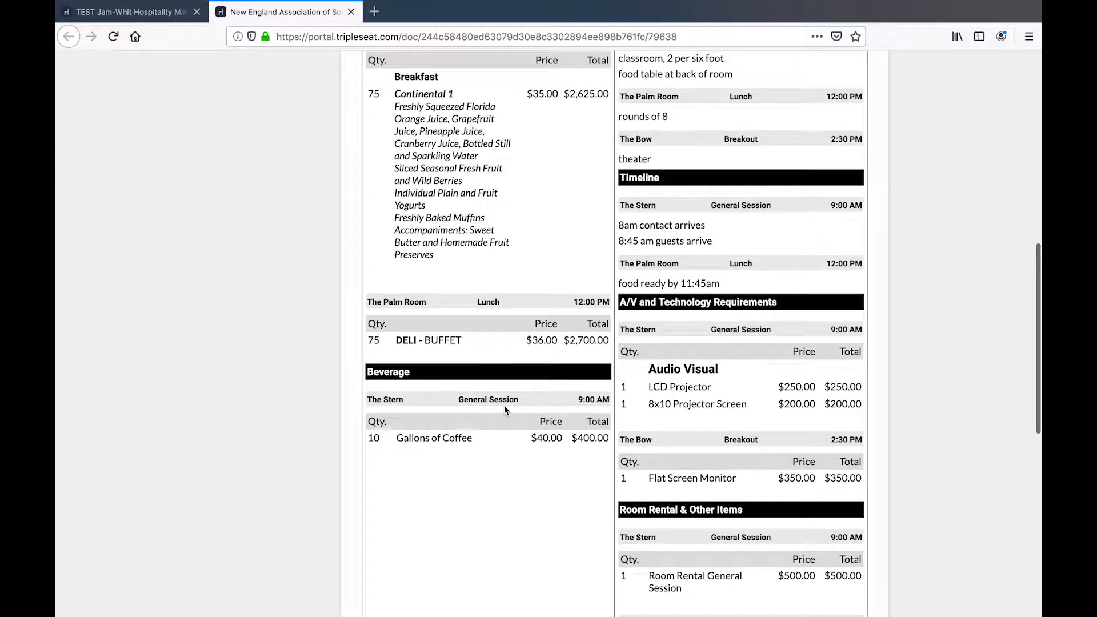
pyautogui.scroll(8, 504, 406)
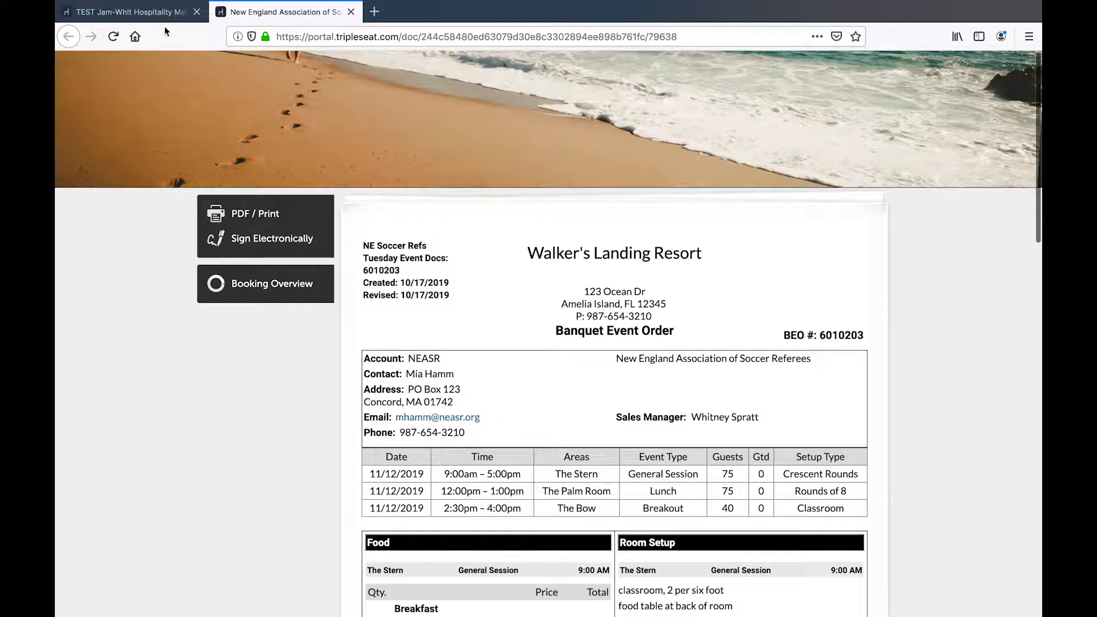
# - Reopen the Tuesday Event Docs for editing, set the General Session's Gallons of Coffee quantity to 12, and save
pyautogui.click(160, 18)
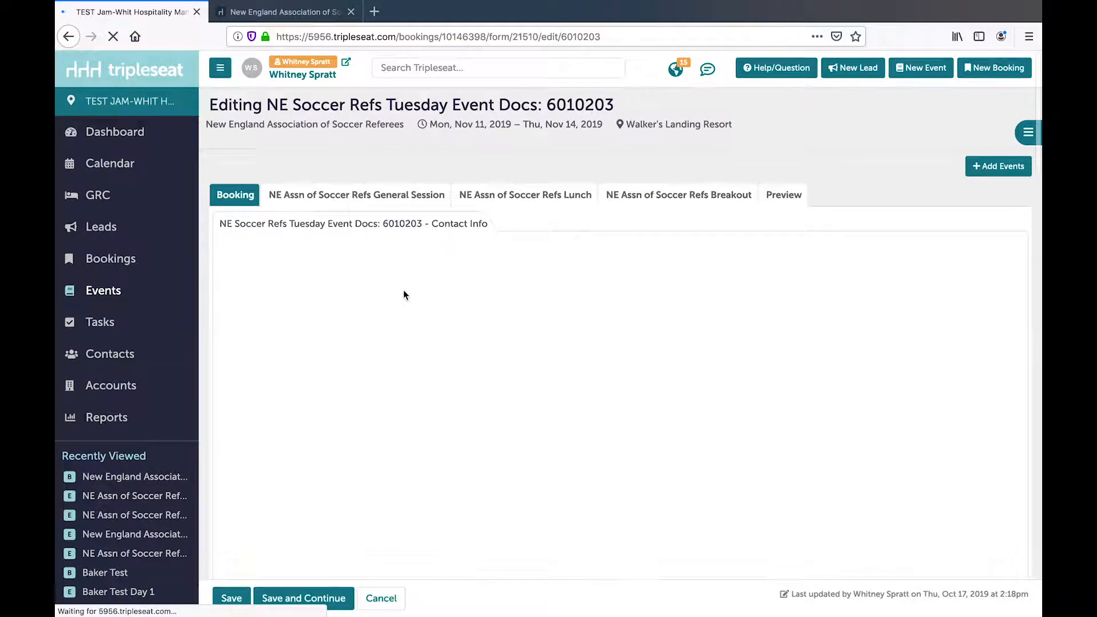
pyautogui.click(386, 195)
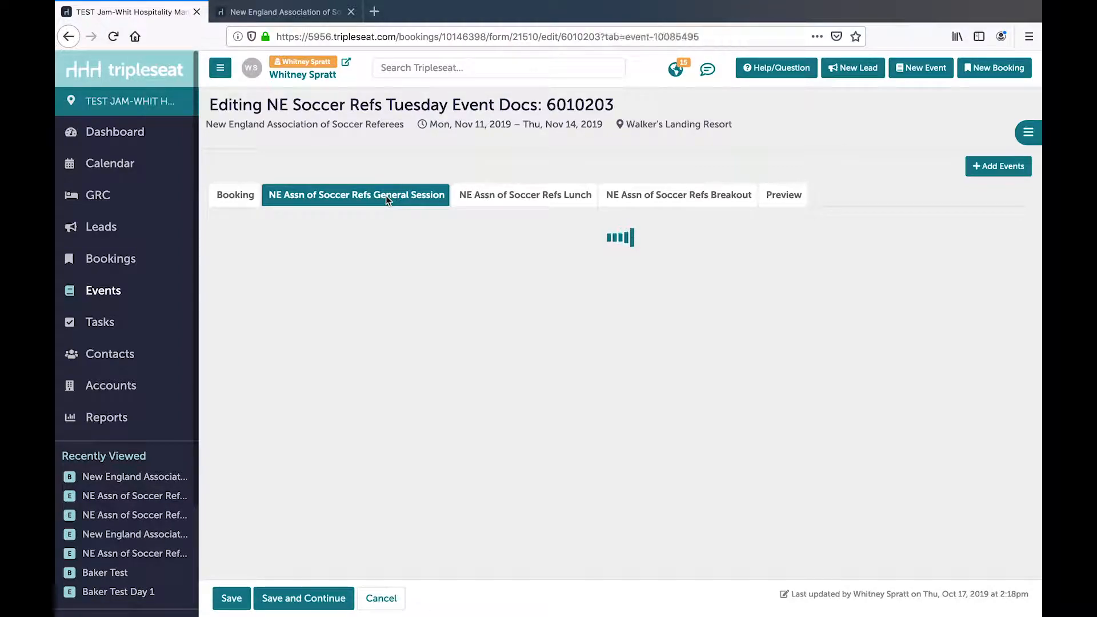
pyautogui.scroll(-2, 369, 346)
pyautogui.scroll(-7, 369, 347)
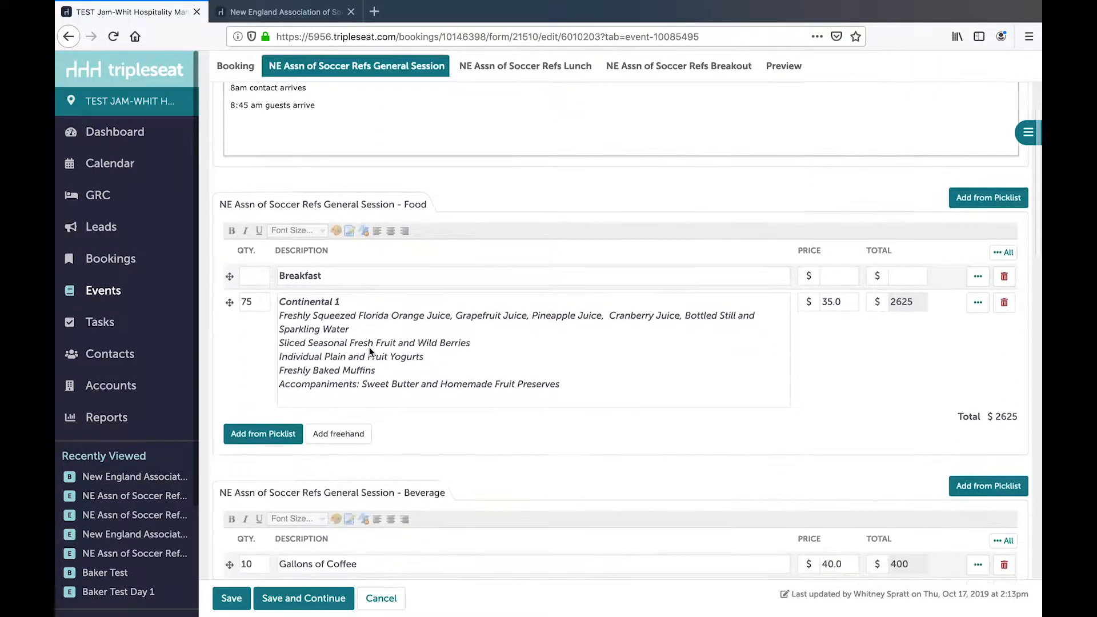
pyautogui.doubleClick(258, 412)
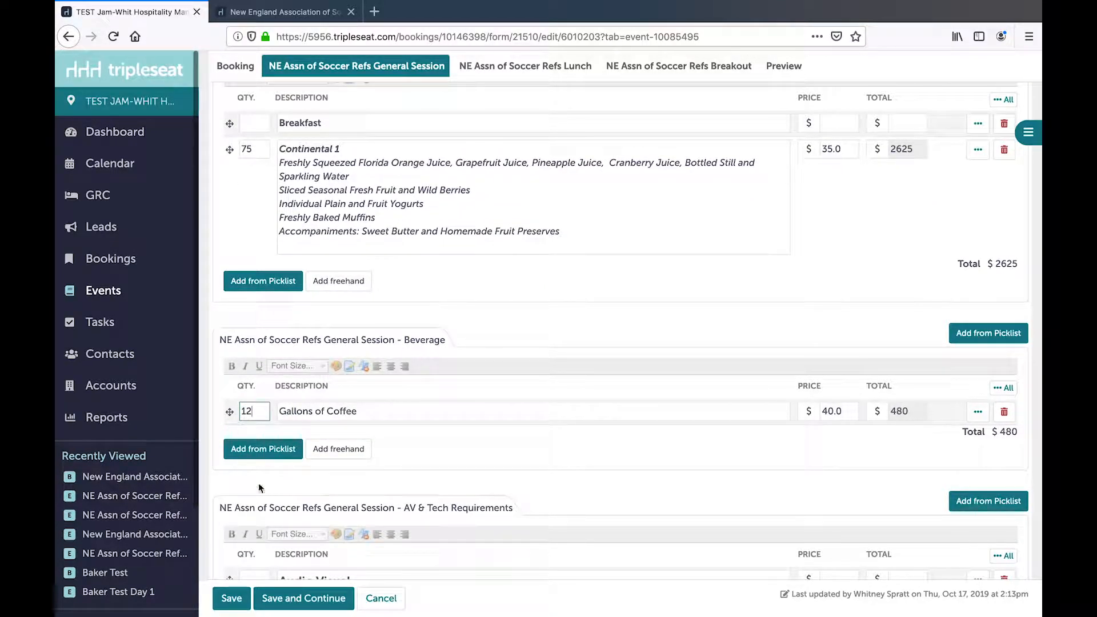
pyautogui.click(281, 599)
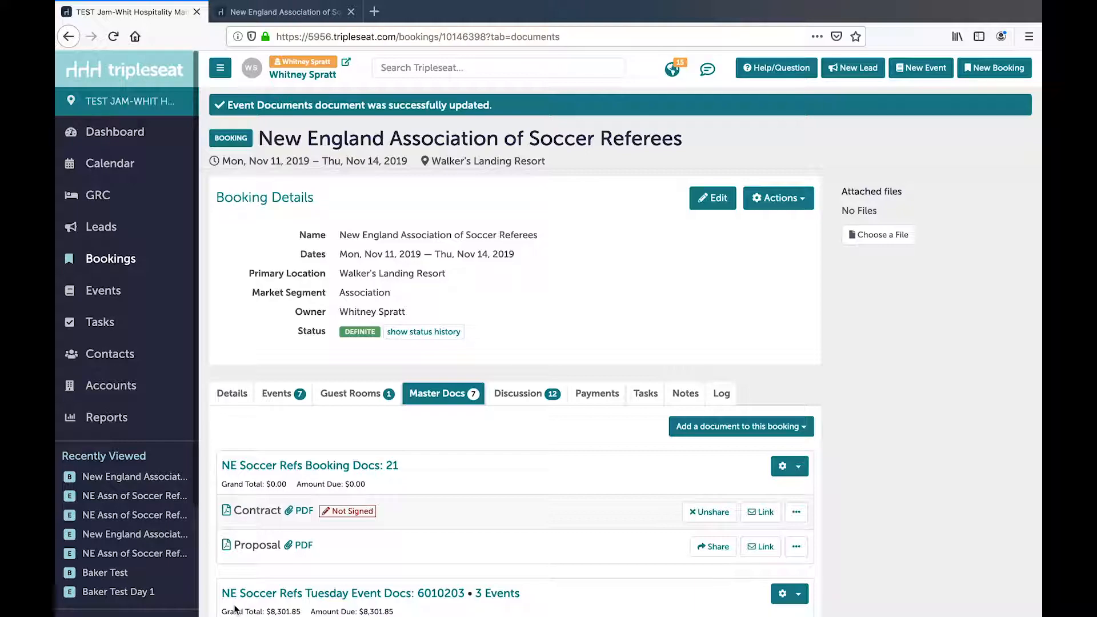
# - Add an Event Documents document to the booking for the Nov 11 Welcome Reception only, and leave its editor without further edits
pyautogui.scroll(-2, 489, 509)
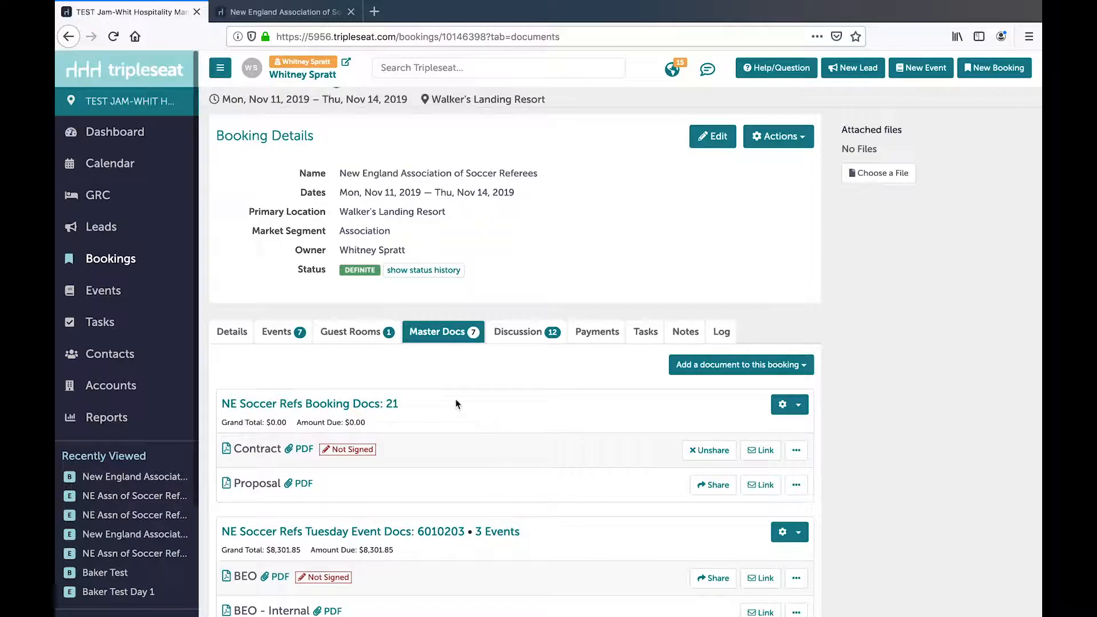
pyautogui.click(772, 364)
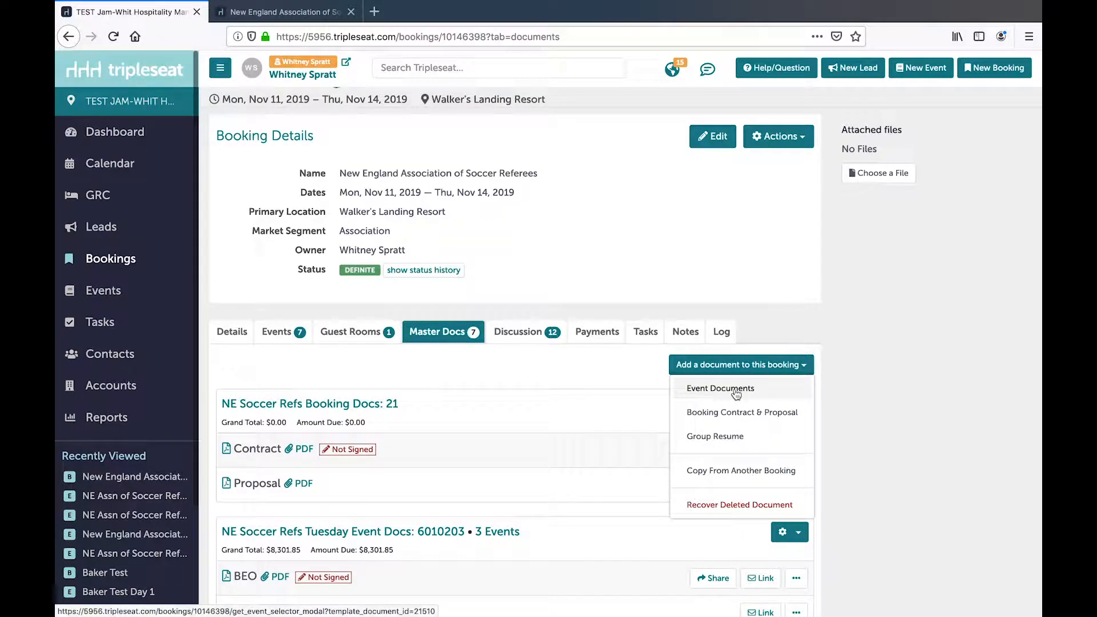
pyautogui.click(736, 393)
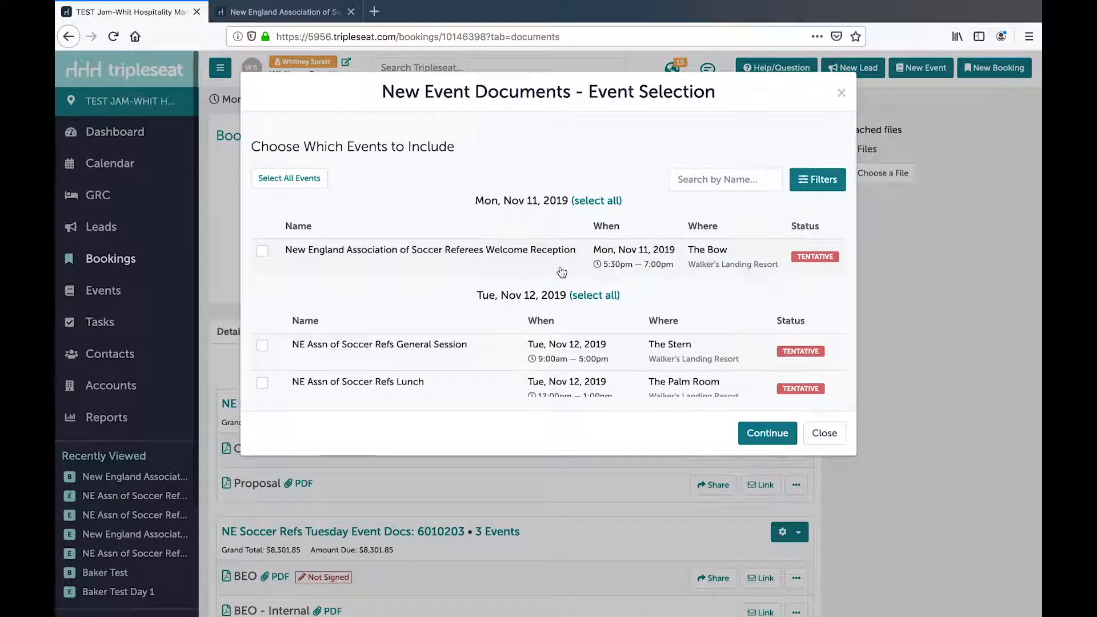
pyautogui.click(262, 250)
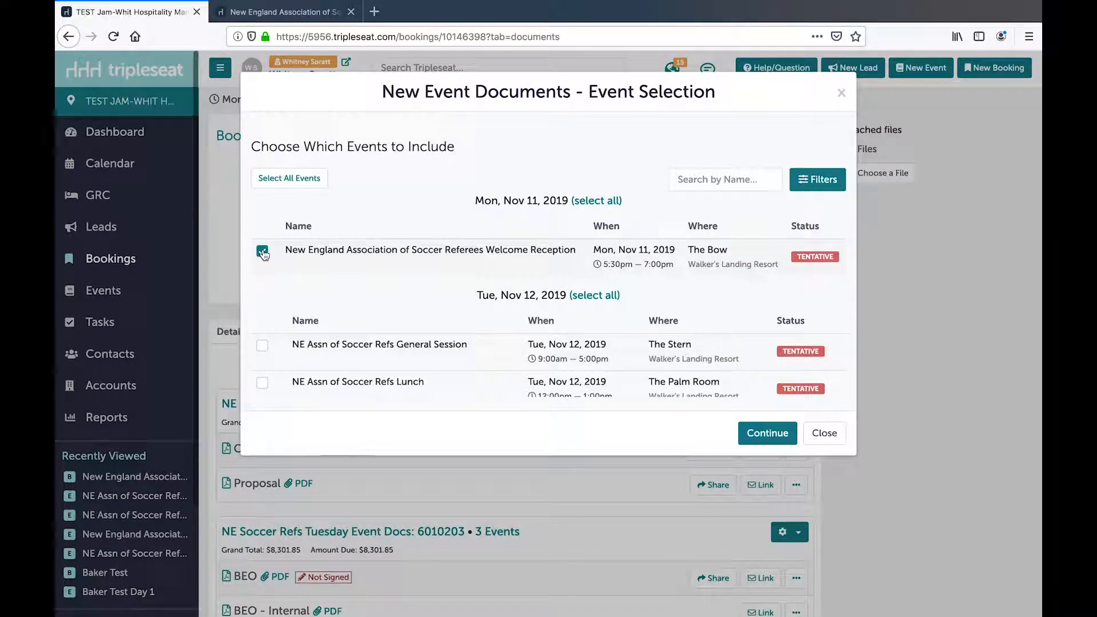
pyautogui.click(755, 436)
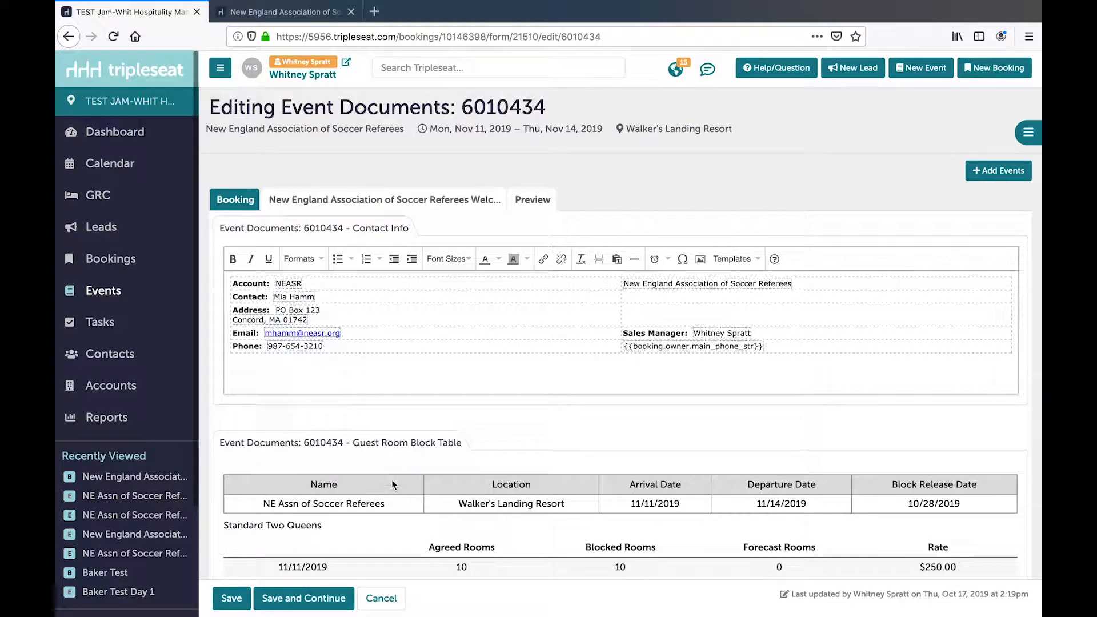
pyautogui.click(380, 600)
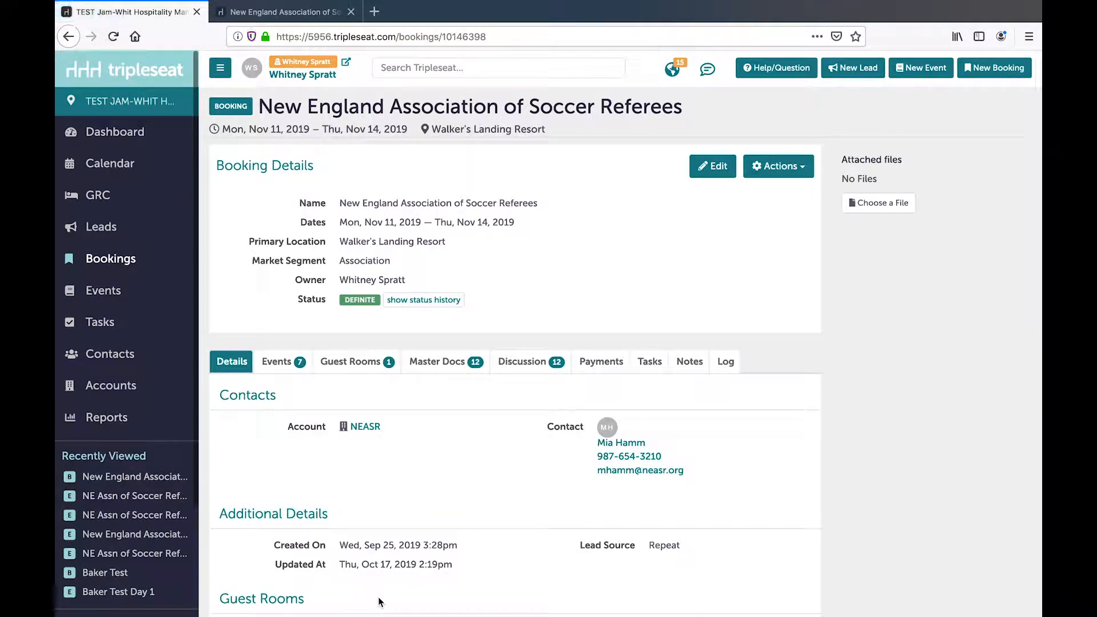
# - Return to the booking's master docs and start a copy of the NE Soccer Refs Tuesday Event Docs
pyautogui.click(434, 365)
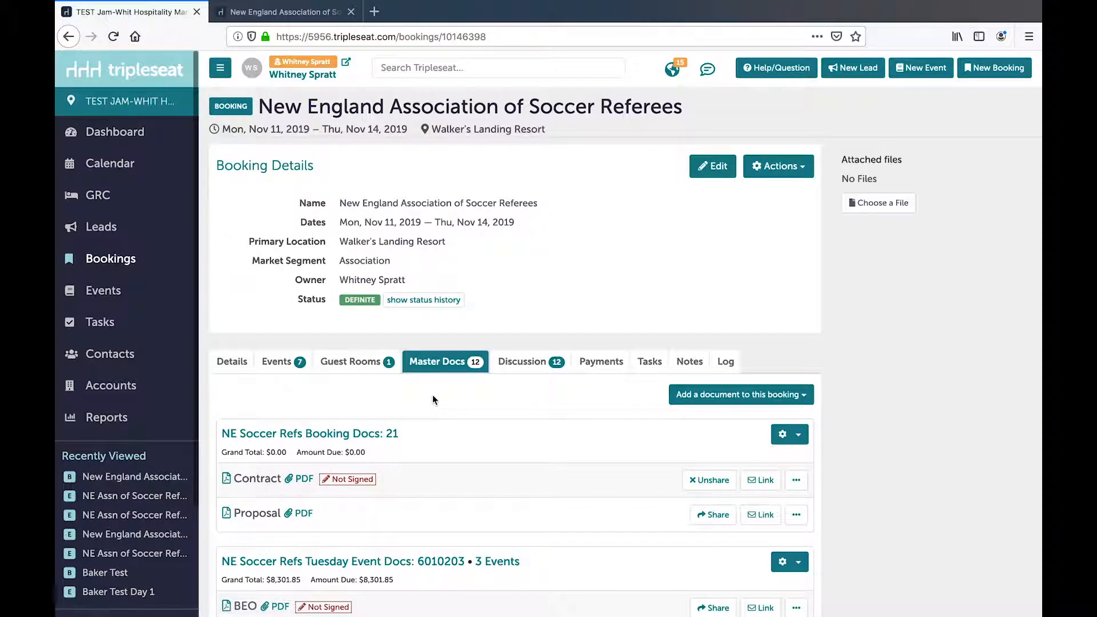
pyautogui.scroll(-2, 433, 399)
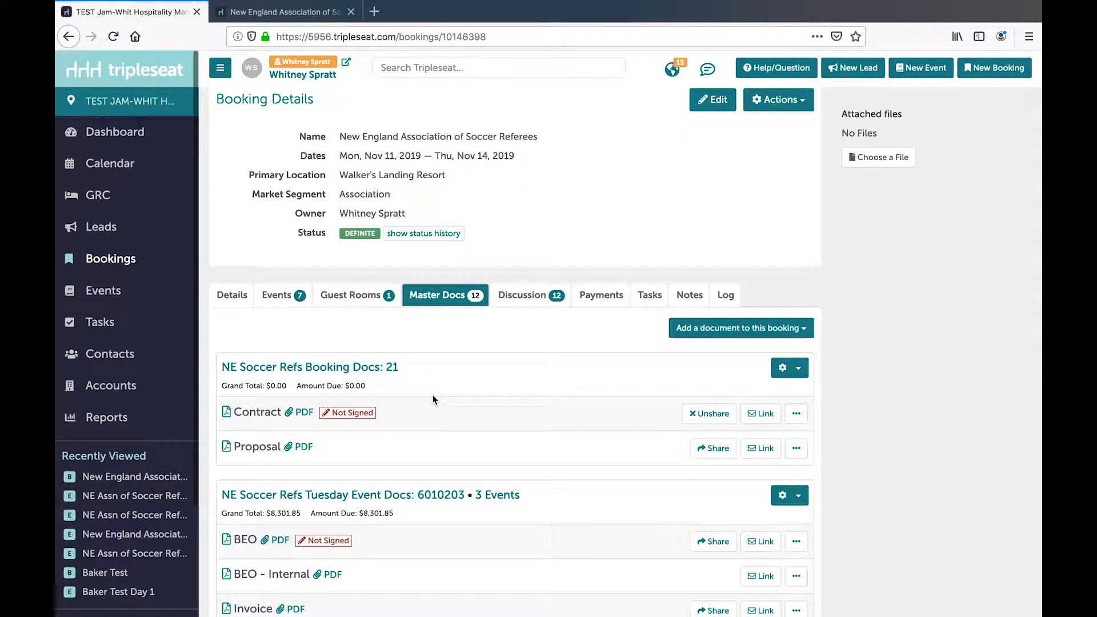
pyautogui.scroll(1, 433, 399)
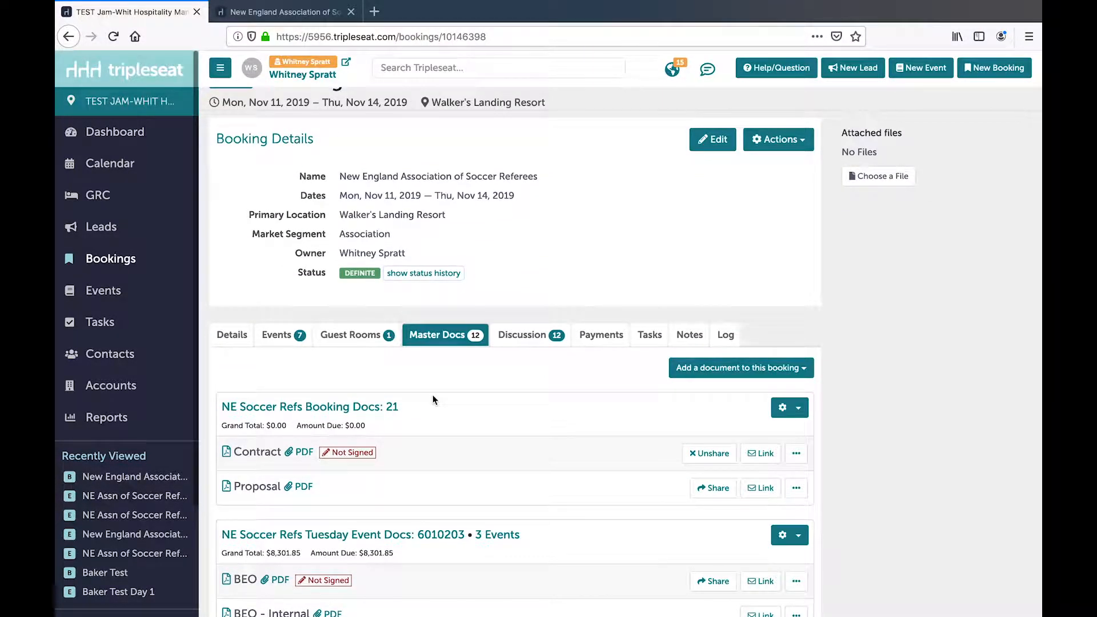
pyautogui.scroll(-1, 433, 399)
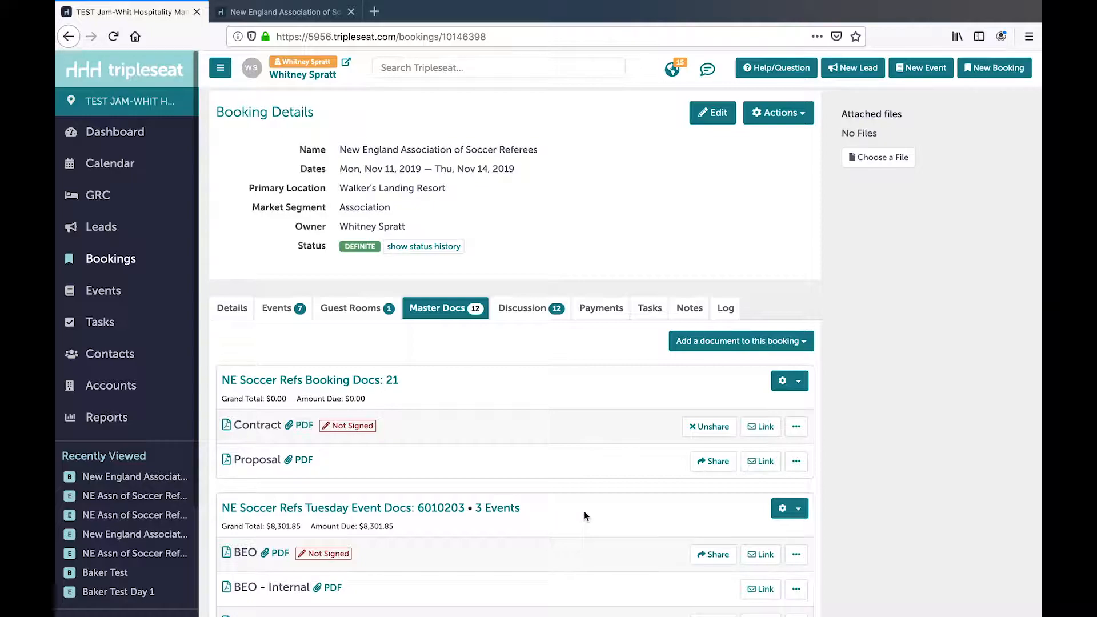
pyautogui.click(799, 511)
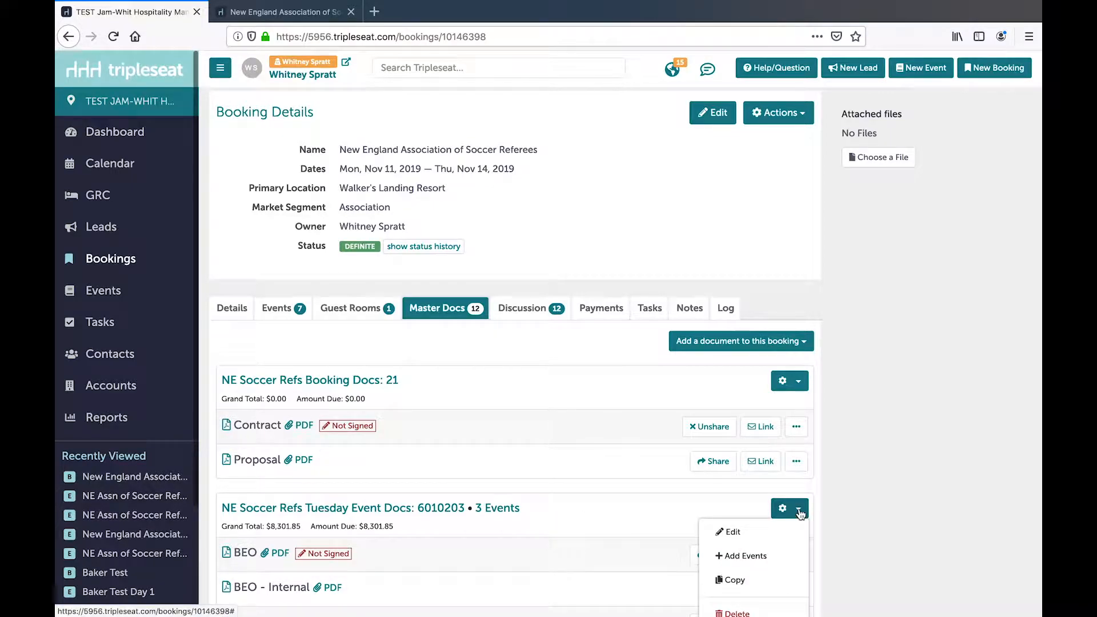
pyautogui.click(735, 580)
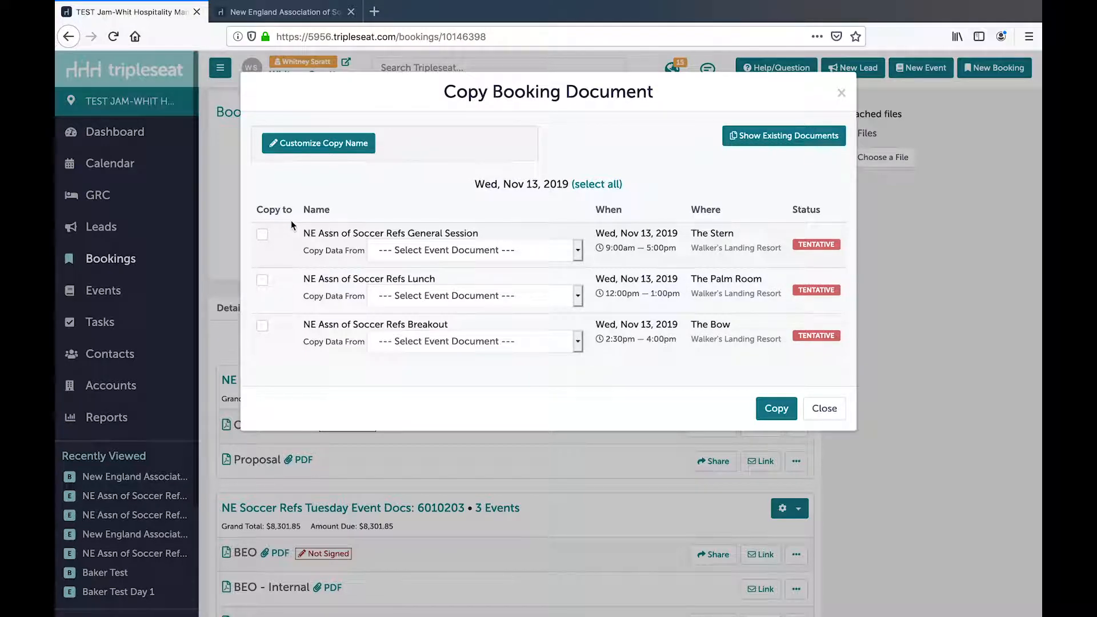
# - Include the Nov 13 General Session and Lunch as copy targets, taking data from the matching Nov 12 General Session and Lunch
pyautogui.click(263, 239)
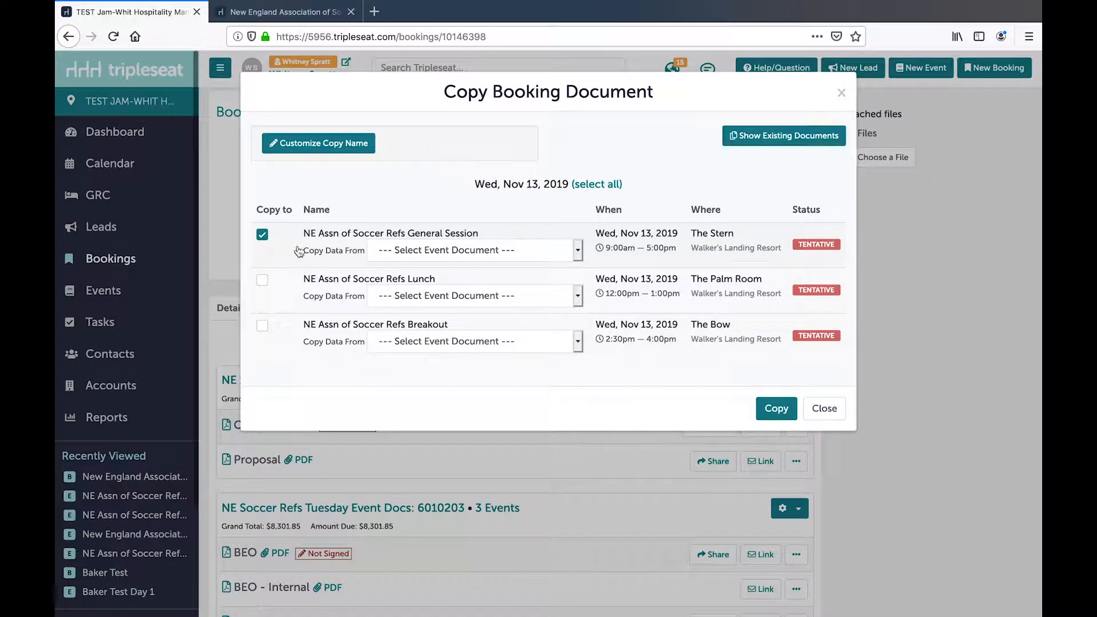
pyautogui.click(578, 251)
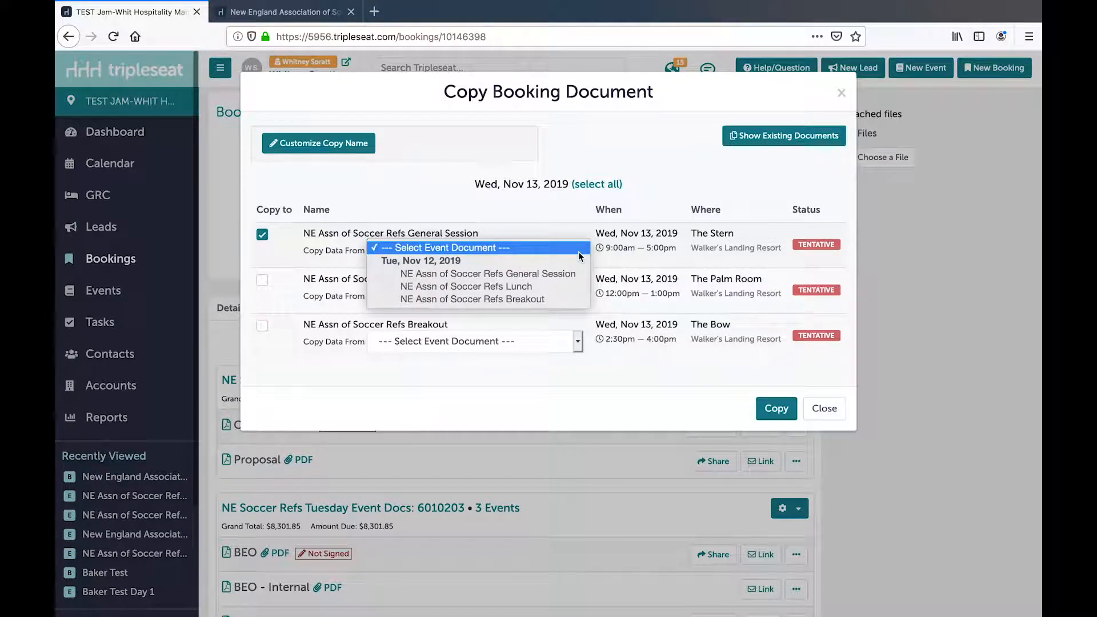
pyautogui.click(556, 276)
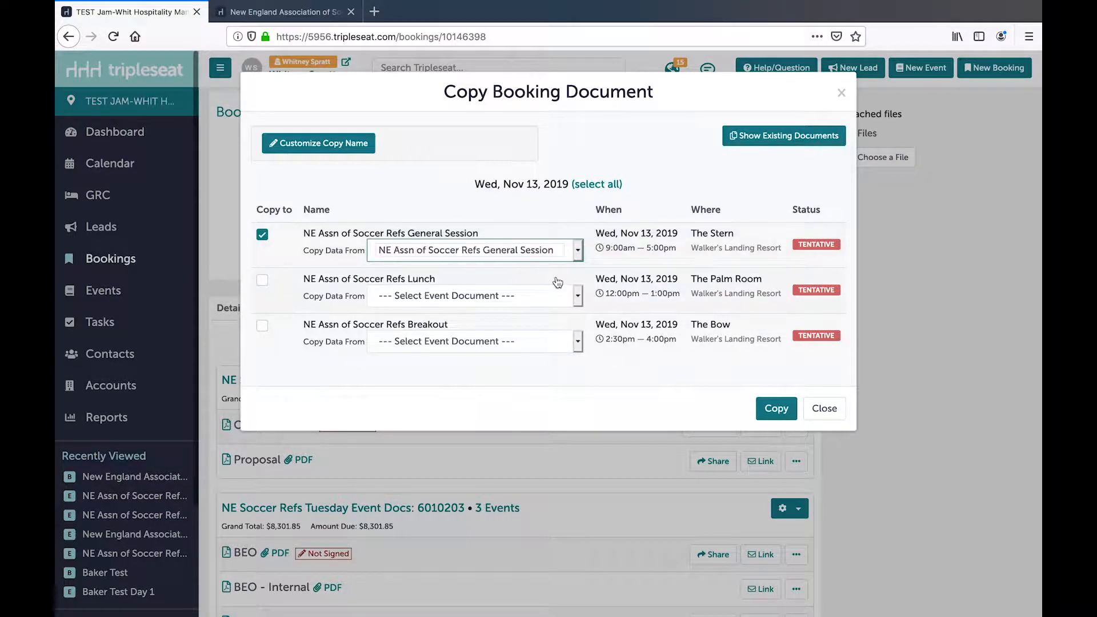
pyautogui.click(262, 281)
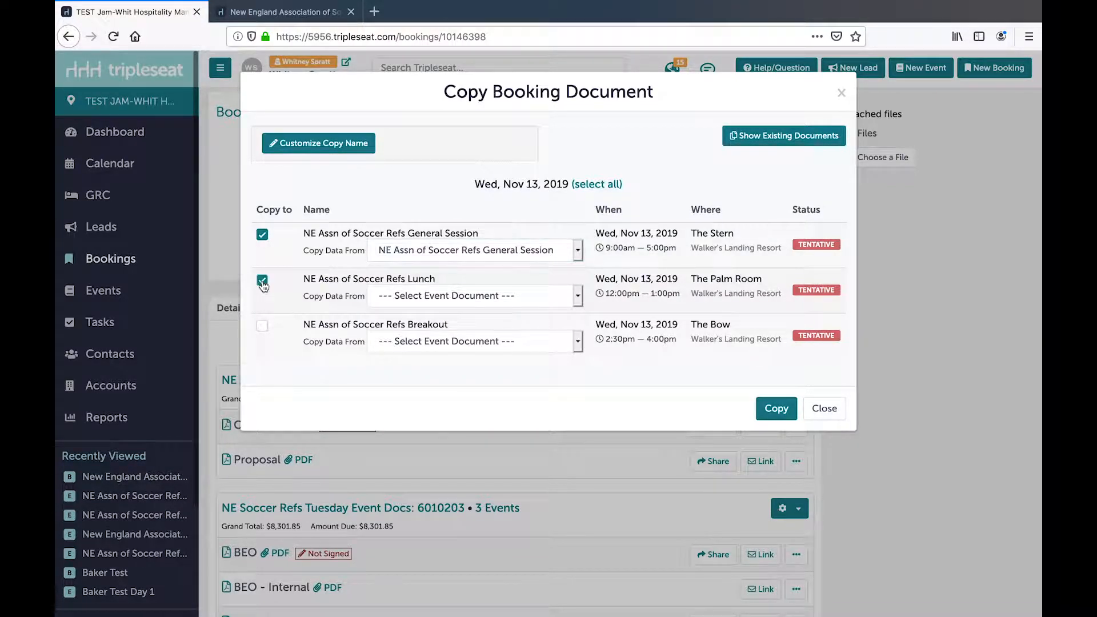
pyautogui.click(578, 296)
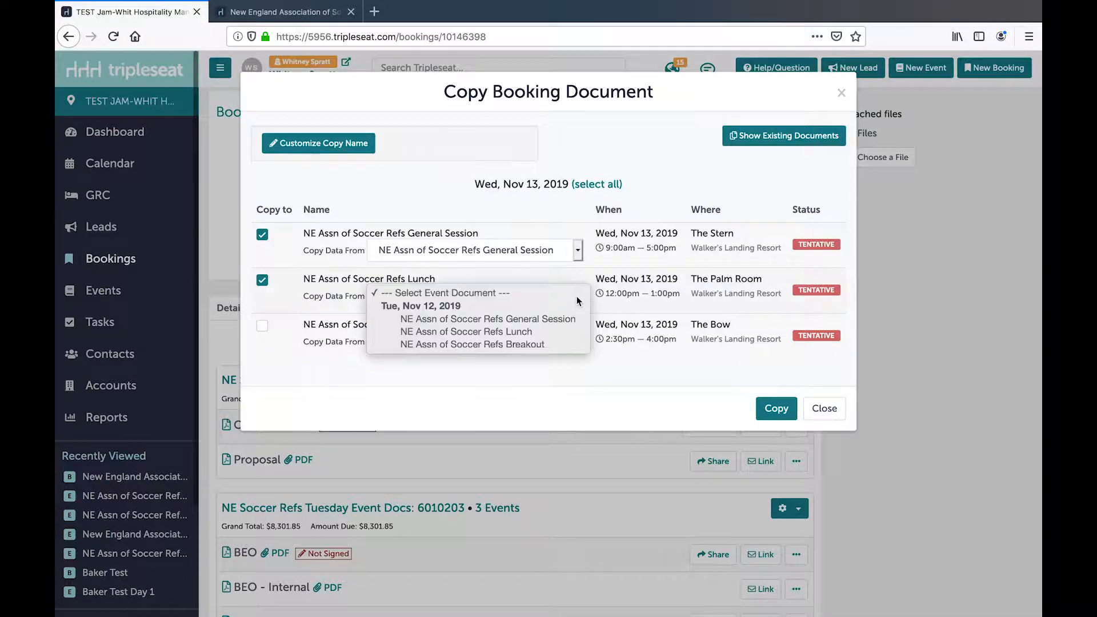
pyautogui.click(548, 333)
# - Include the Nov 13 Breakout with data from the Nov 12 Breakout, and copy the document
pyautogui.click(263, 328)
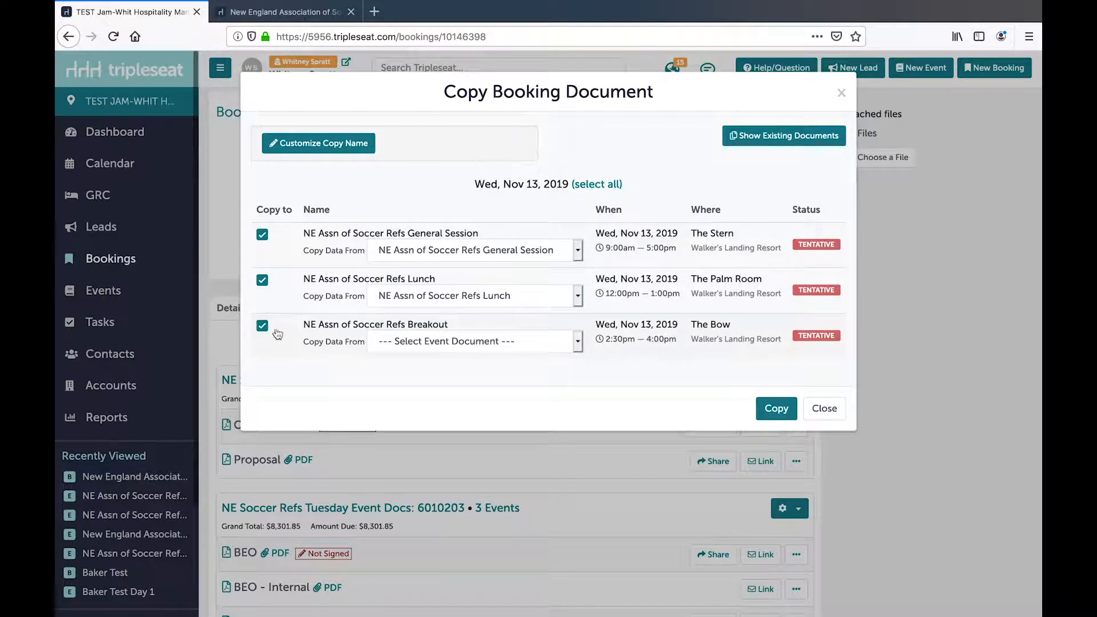
pyautogui.click(579, 343)
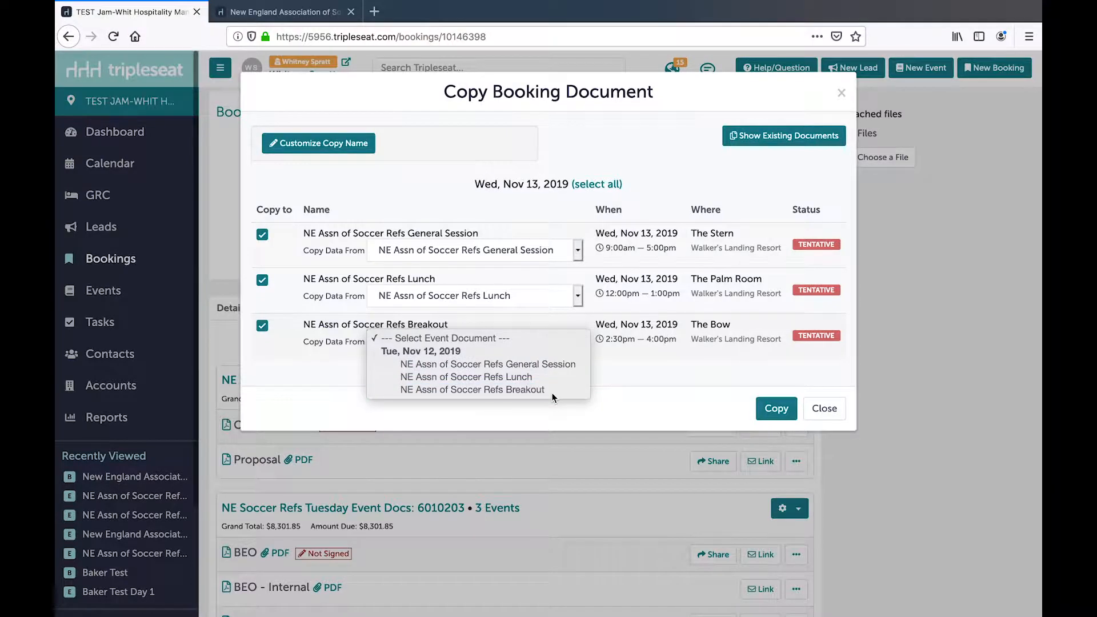
pyautogui.click(537, 389)
pyautogui.click(776, 409)
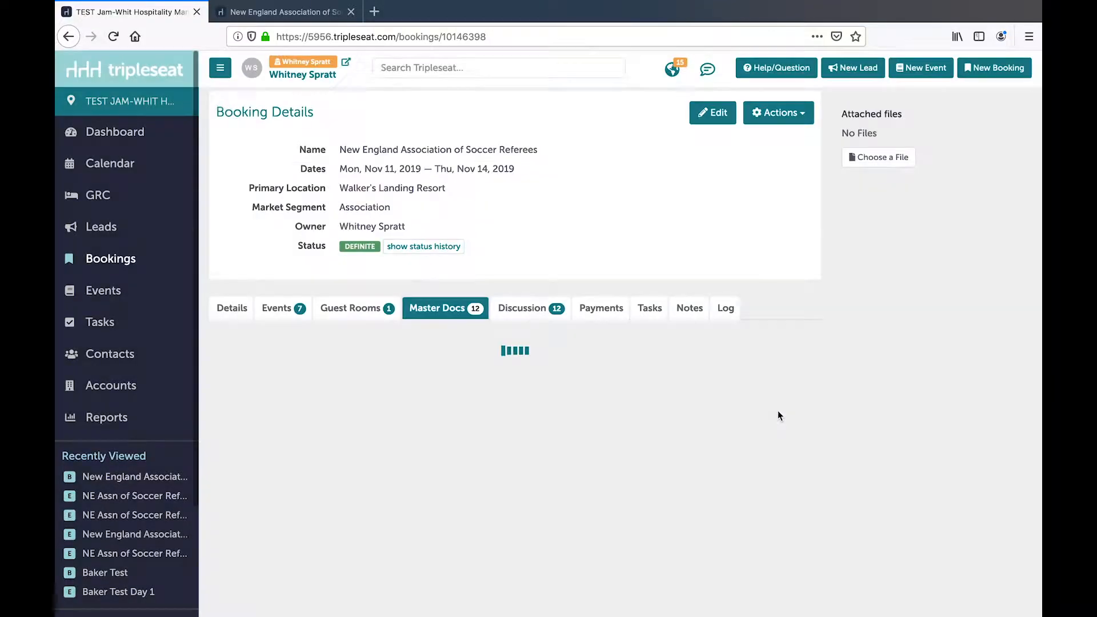
# - Open the copied three-event document and change its title to "NE Soccer Refs Wednesday Event Documents", keeping the number
pyautogui.scroll(-10, 614, 457)
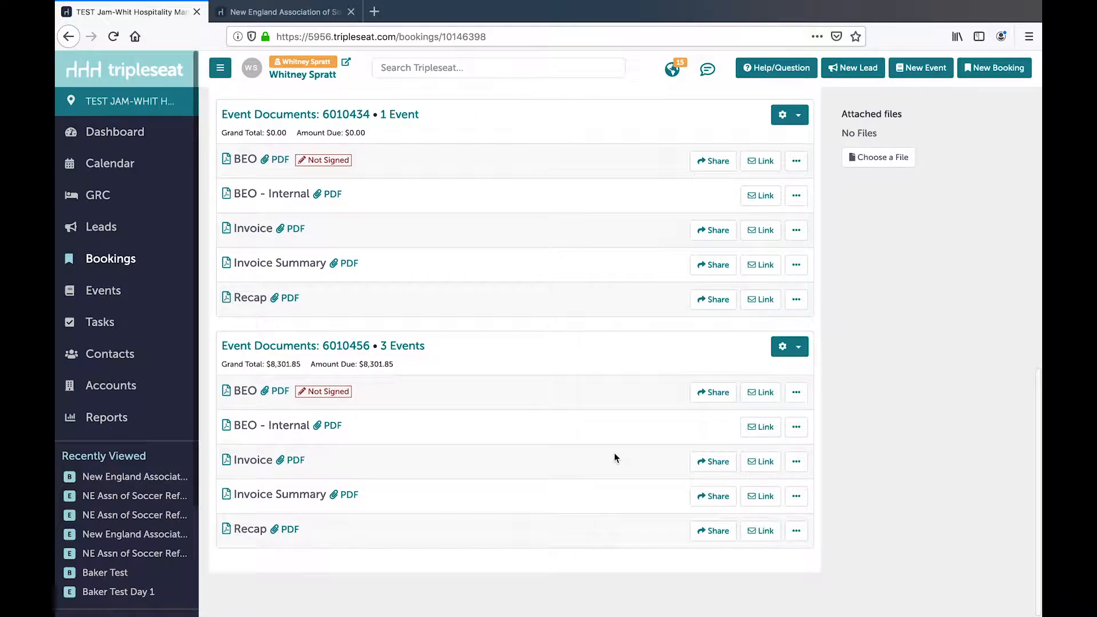
pyautogui.click(303, 347)
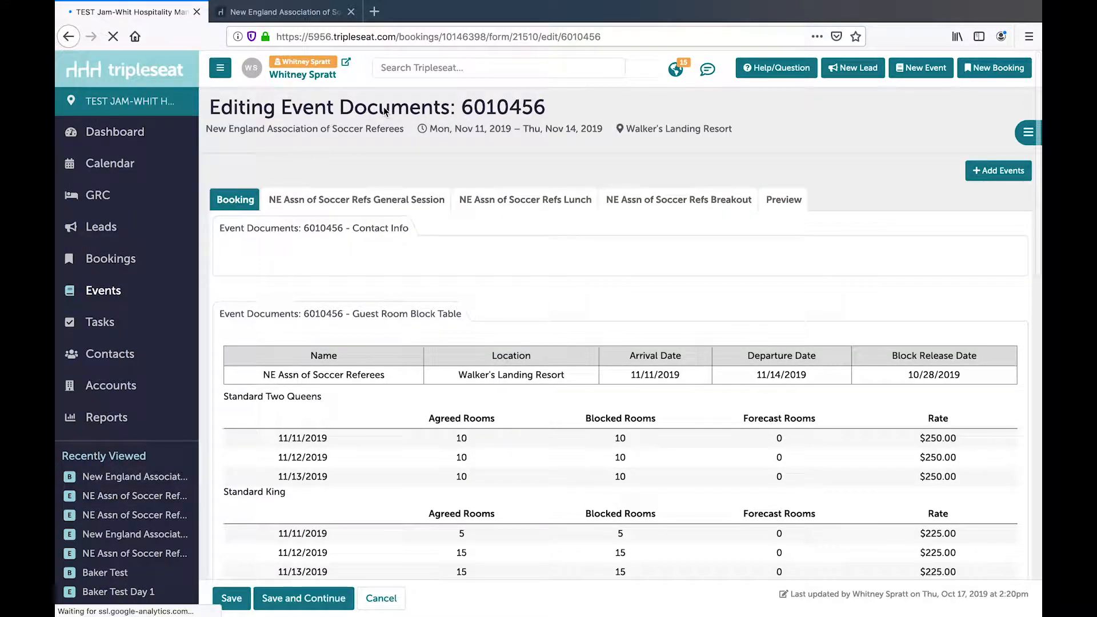
pyautogui.click(370, 113)
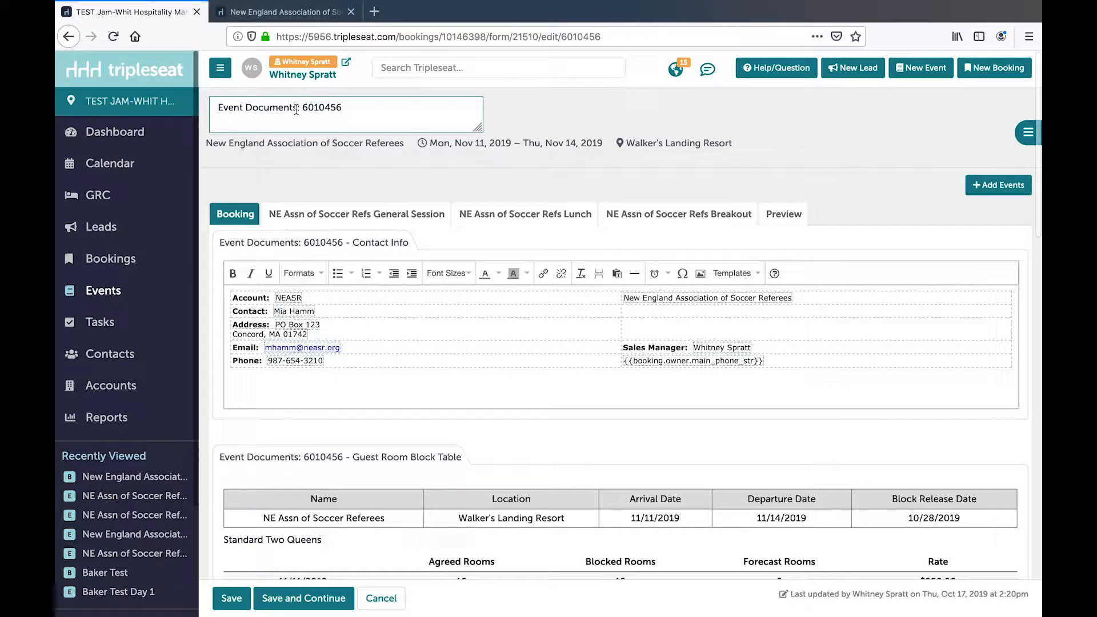
pyautogui.click(219, 107)
pyautogui.write('NE ')
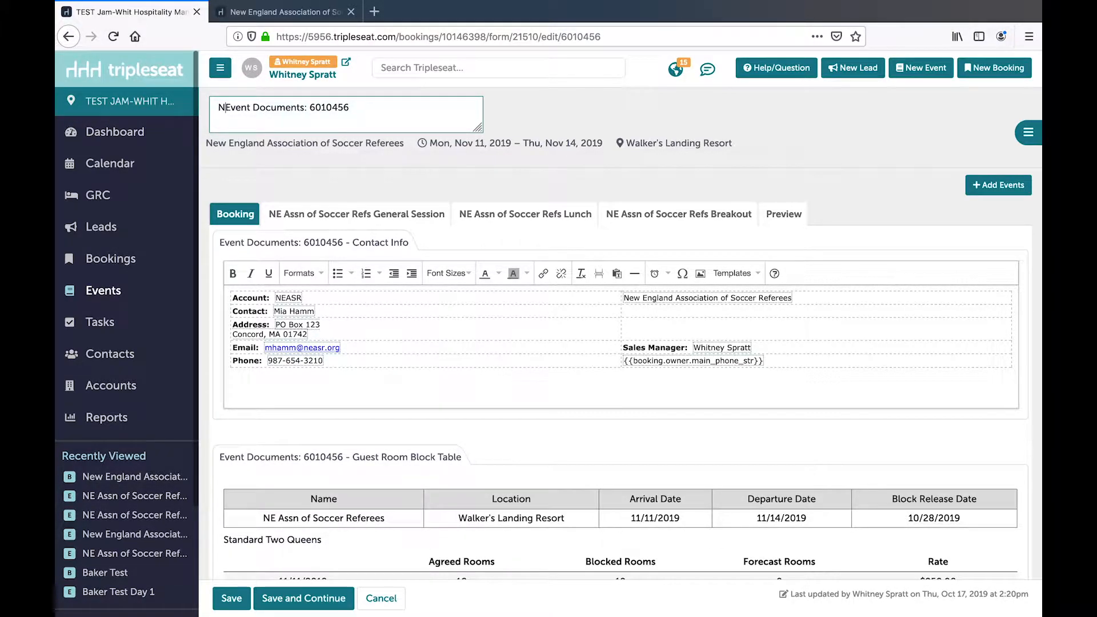
pyautogui.write('Soccer Ref')
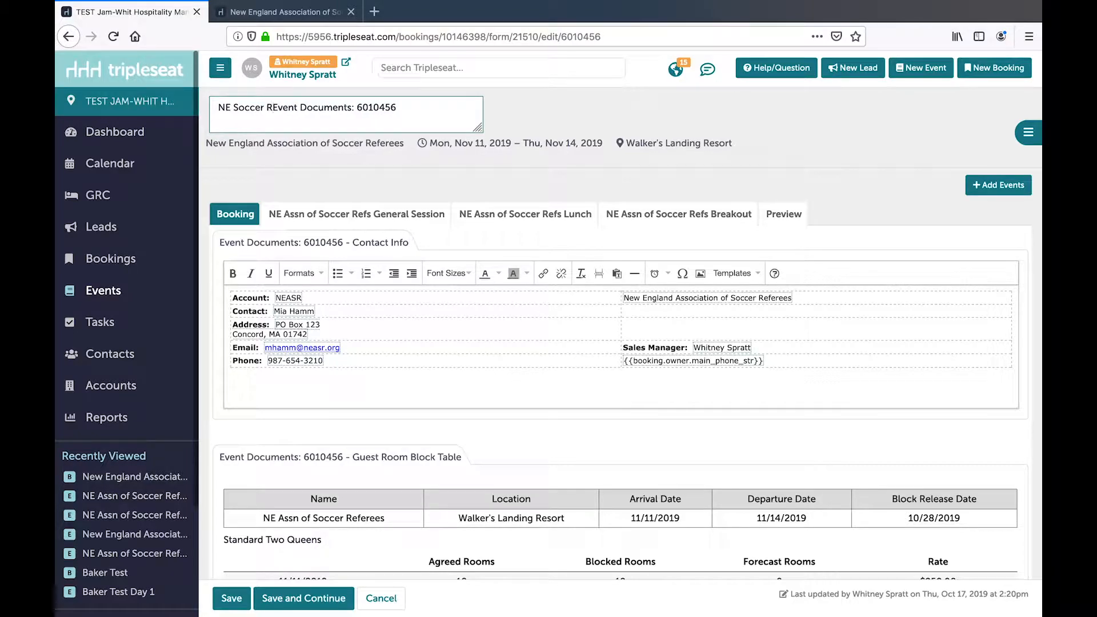
pyautogui.write('s Wedne')
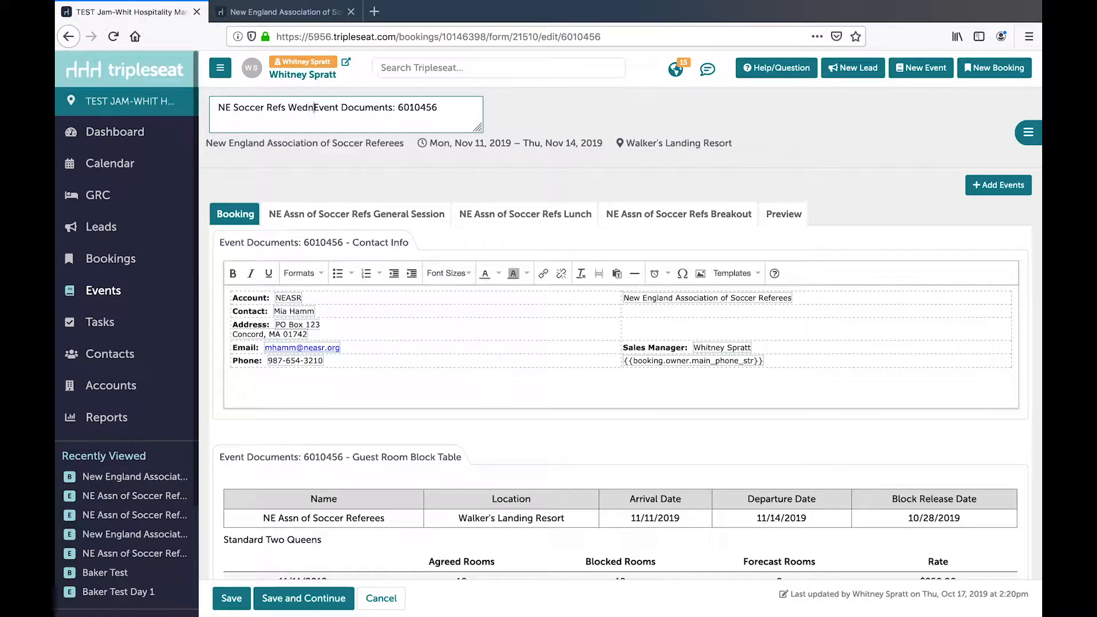
pyautogui.write('sday')
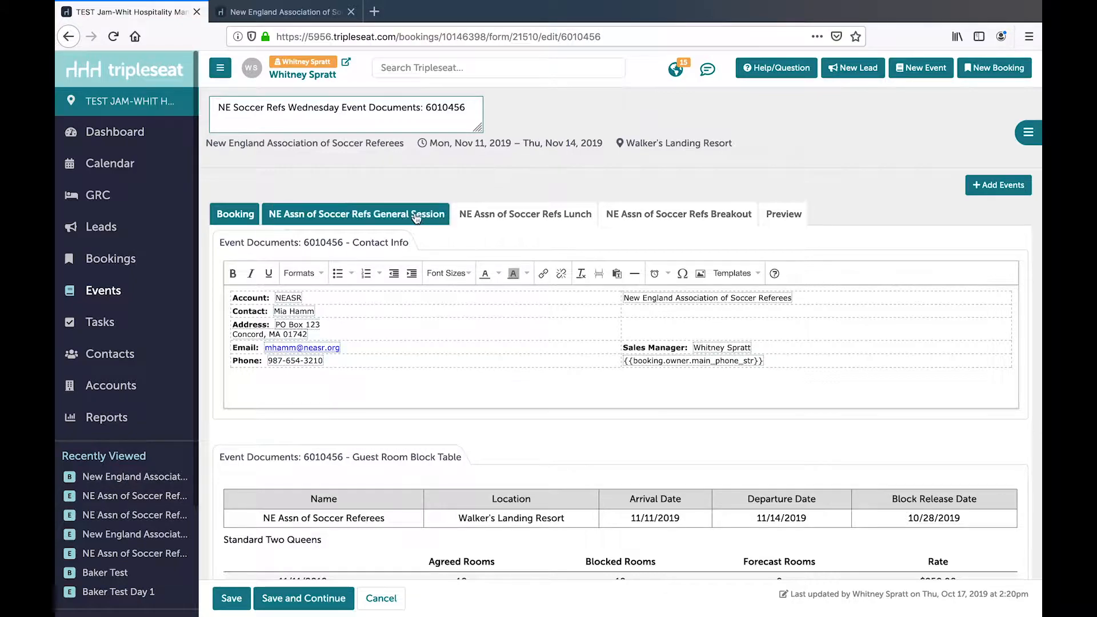
# - Switch to the Nov 13 Lunch event in the document and remove the DELI buffet from its food items
pyautogui.click(498, 215)
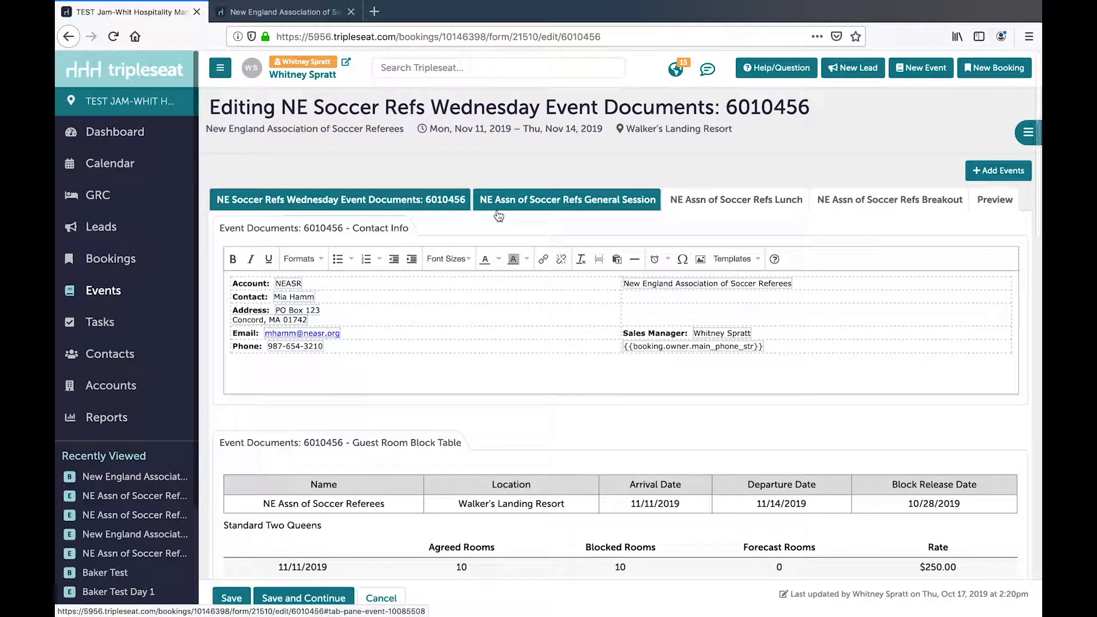
pyautogui.click(704, 199)
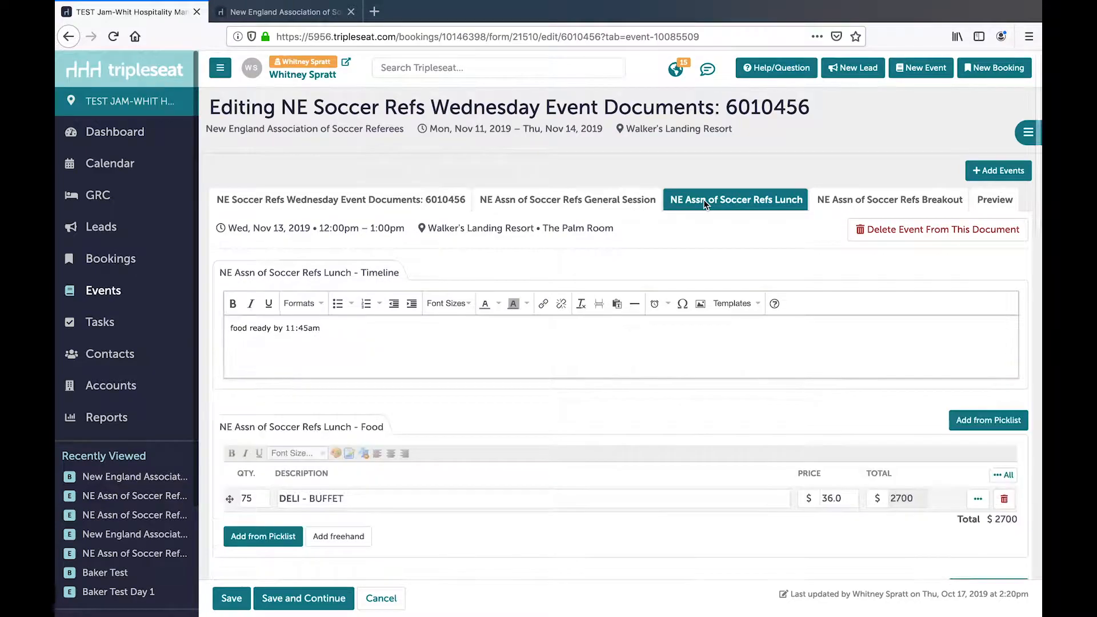
pyautogui.scroll(-2, 486, 324)
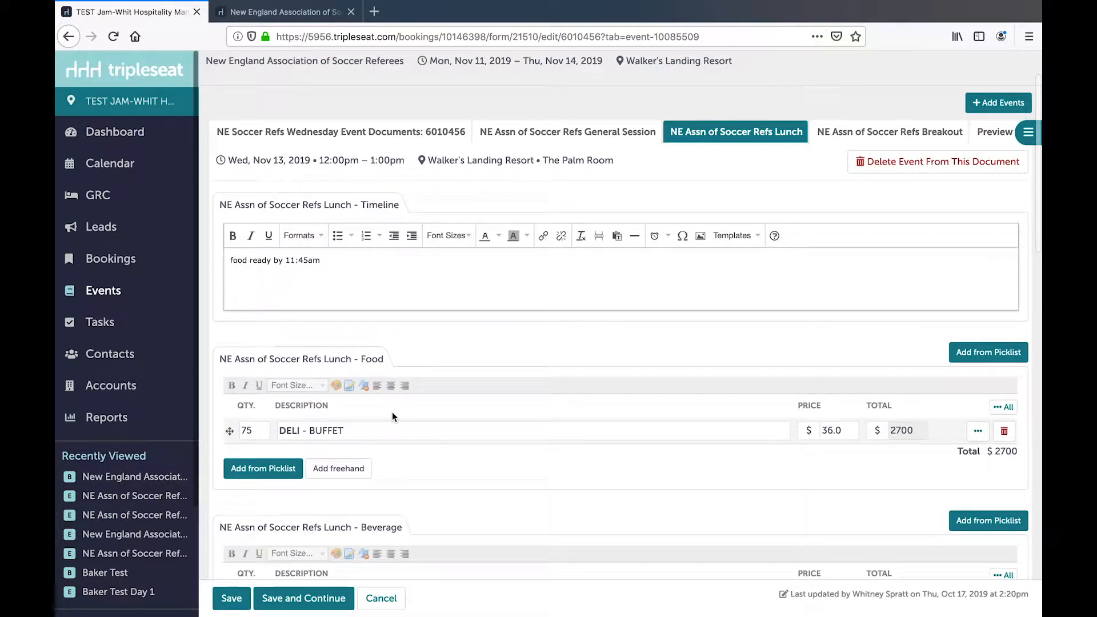
pyautogui.click(1004, 432)
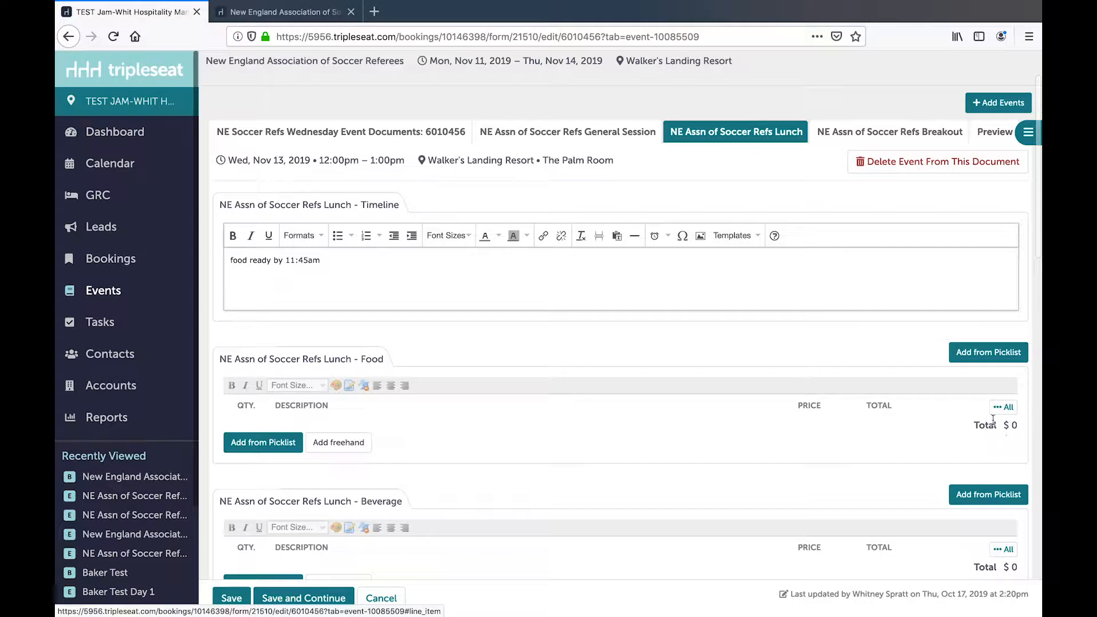
# - Add the AMERICAN BBQ buffet from the Lunch Buffet Options to the Lunch's food and set its quantity to 75
pyautogui.click(280, 443)
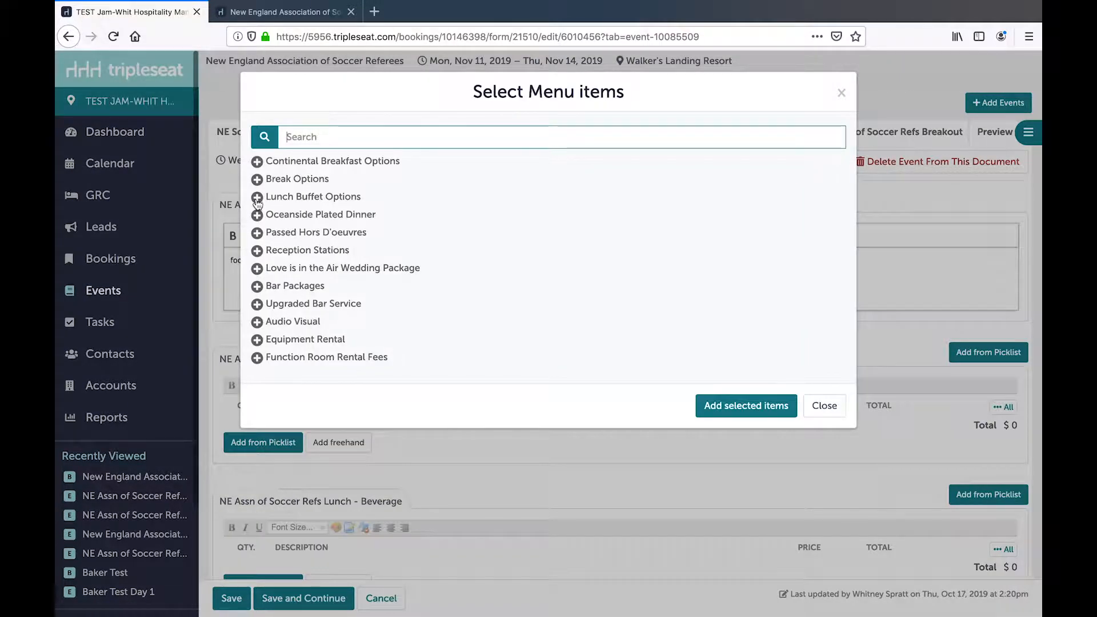
pyautogui.click(257, 197)
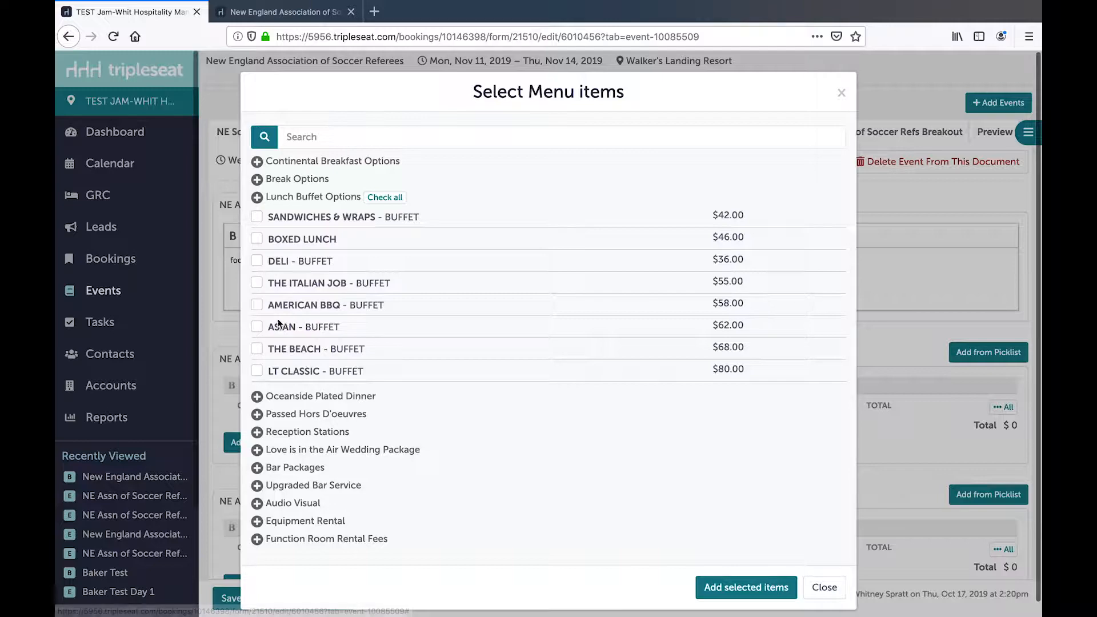
pyautogui.click(257, 306)
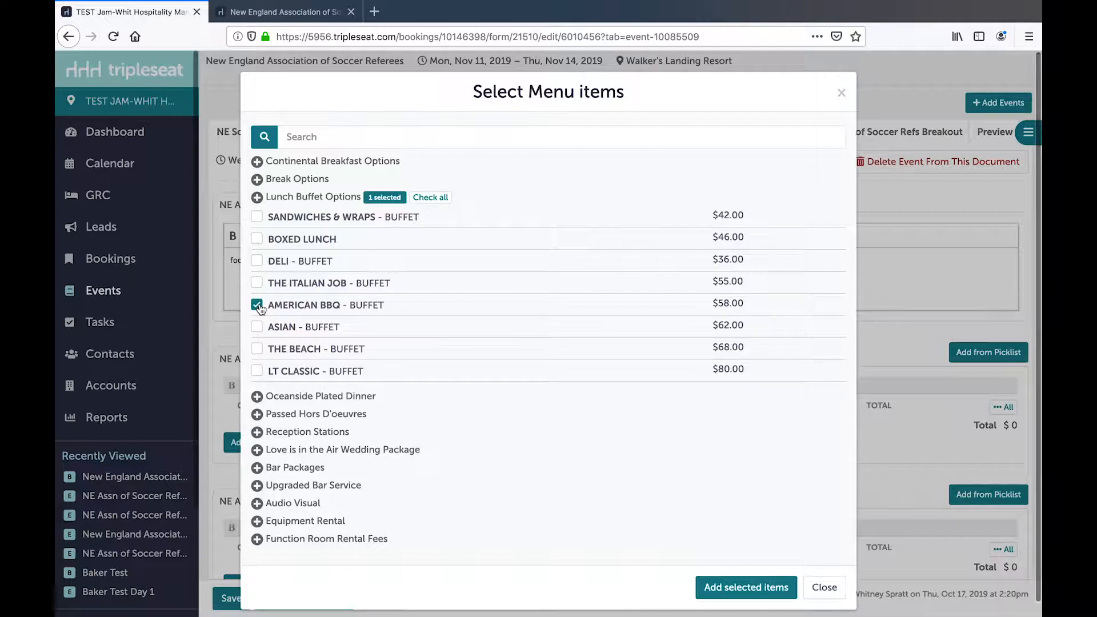
pyautogui.click(749, 586)
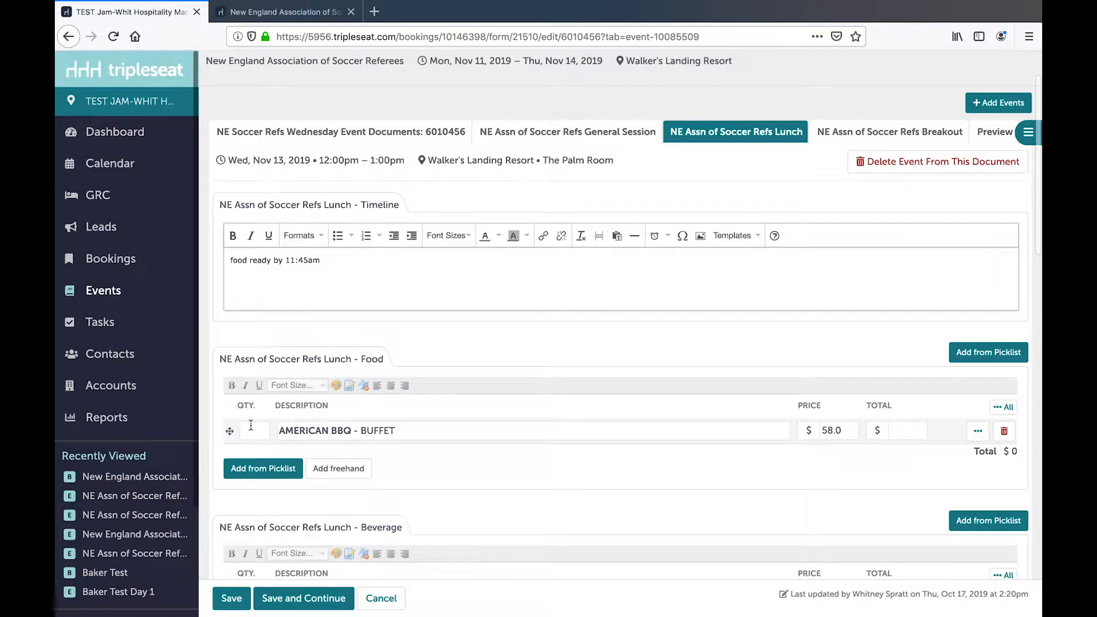
pyautogui.click(251, 425)
pyautogui.write('75')
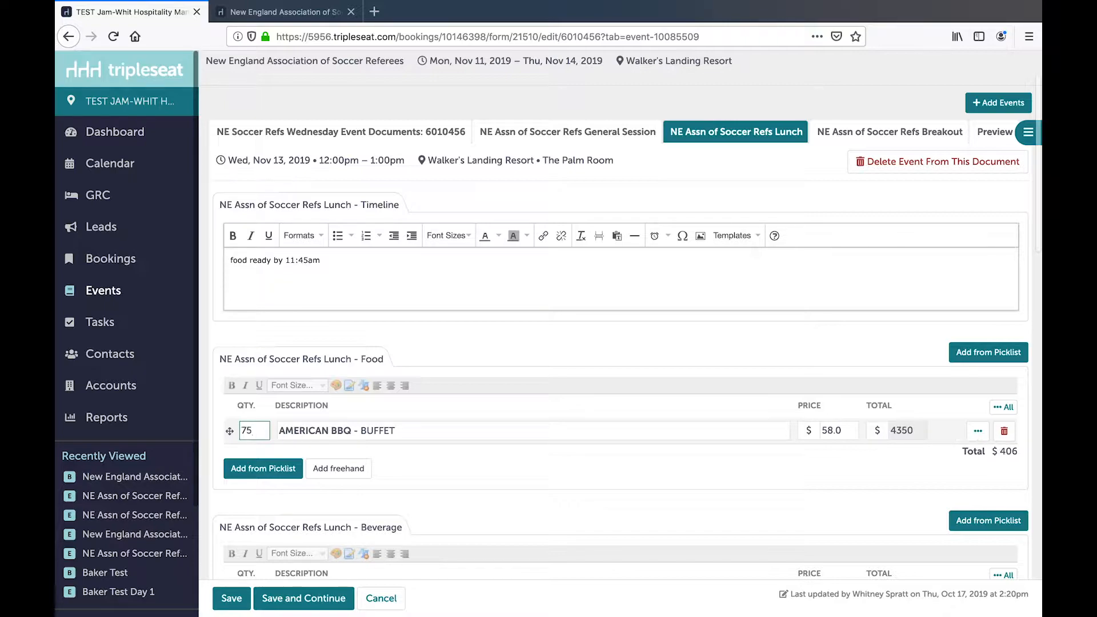
# - Save the Wednesday event documents and locate them in the booking's master docs
pyautogui.click(231, 598)
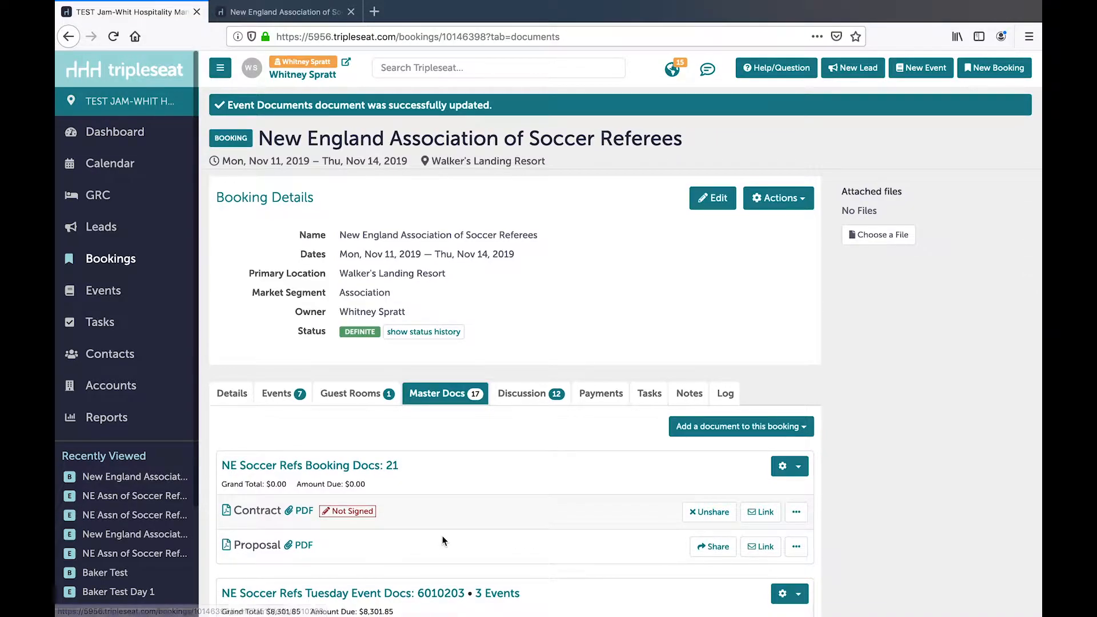
pyautogui.scroll(-5, 442, 537)
pyautogui.scroll(-8, 442, 541)
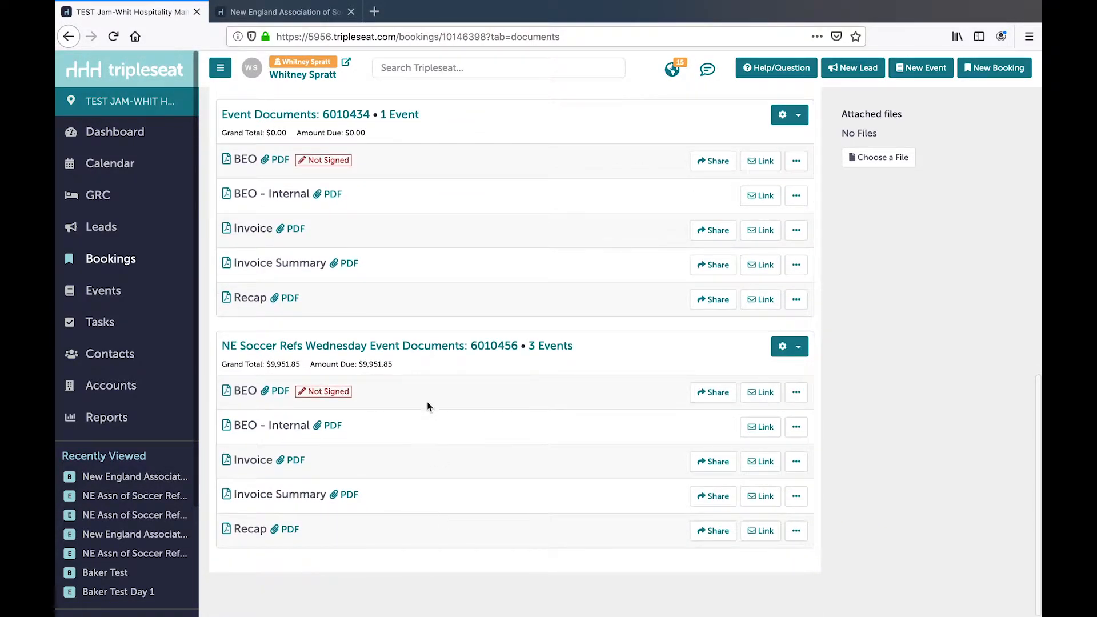